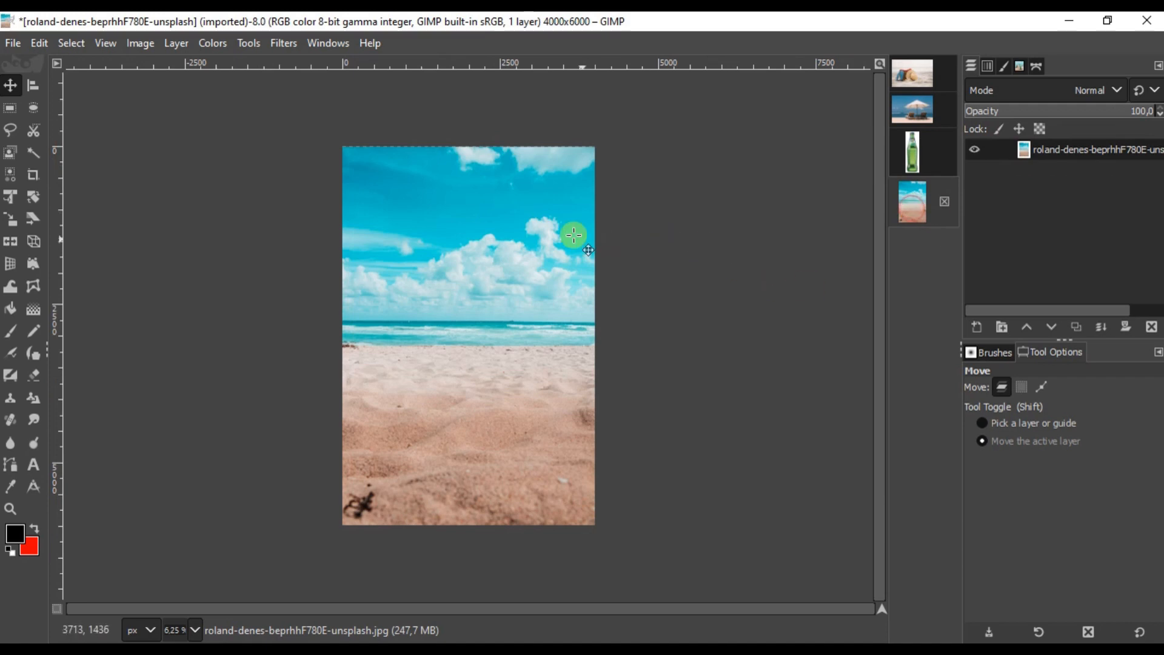
Step: Create a new white image 22 cm tall at 300 ppi, with the author's credit as its comment
right_click(494, 179)
mouse_move(576, 203)
left_click(667, 181)
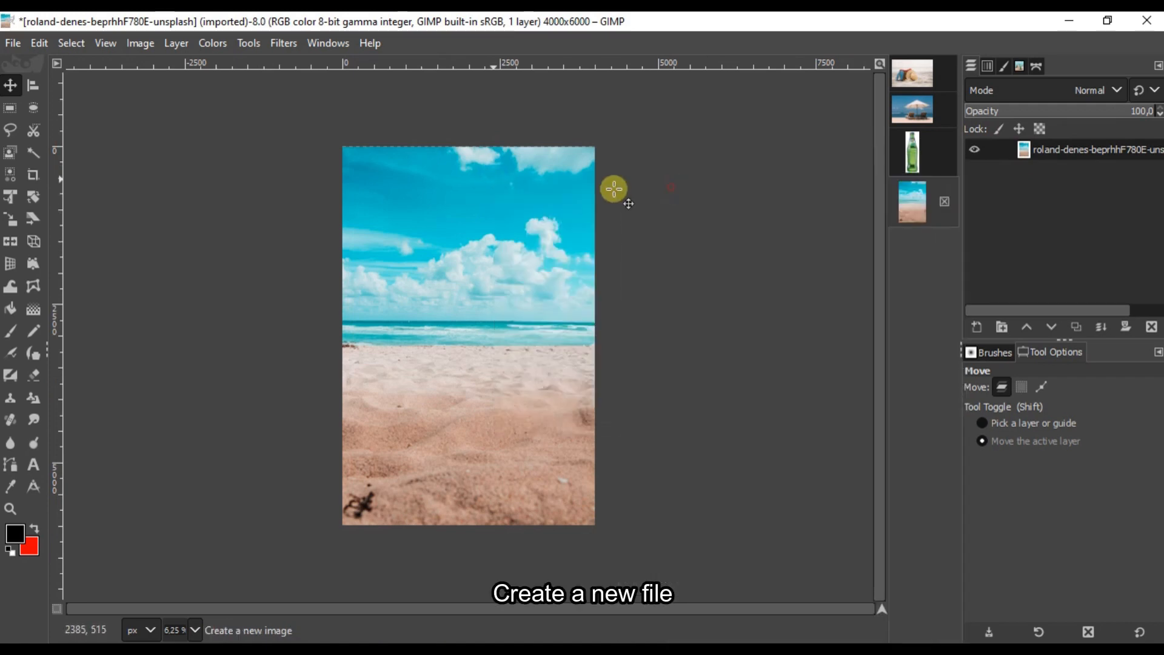
type("22")
key("Return")
left_click(473, 235)
left_click_drag(496, 260, 405, 248)
type("300")
key("Tab")
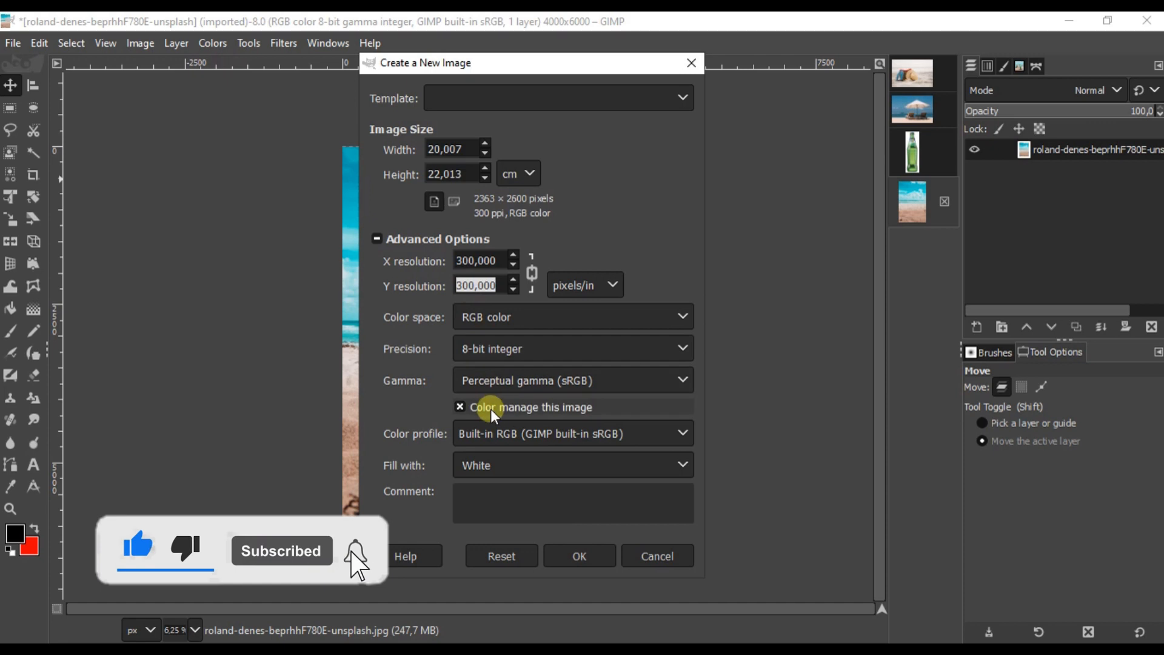
left_click(502, 497)
type("Made By Nafee Koeya")
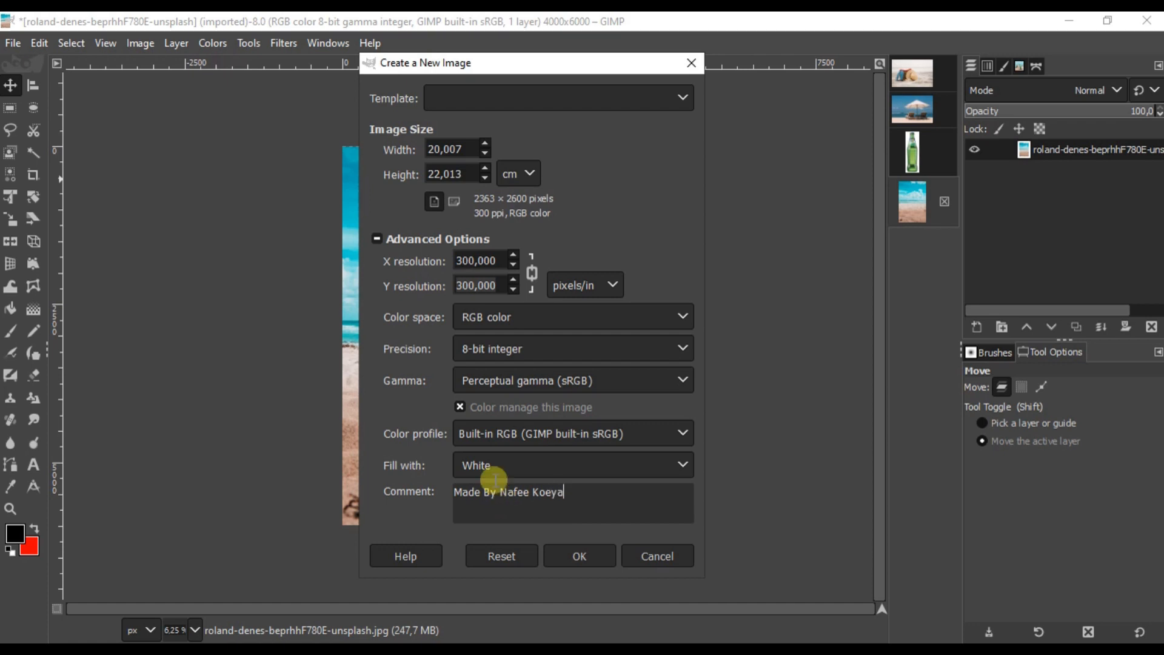
left_click(612, 559)
Step: Copy the beach photo and paste it into the new white image
scroll(463, 294, "up", 1)
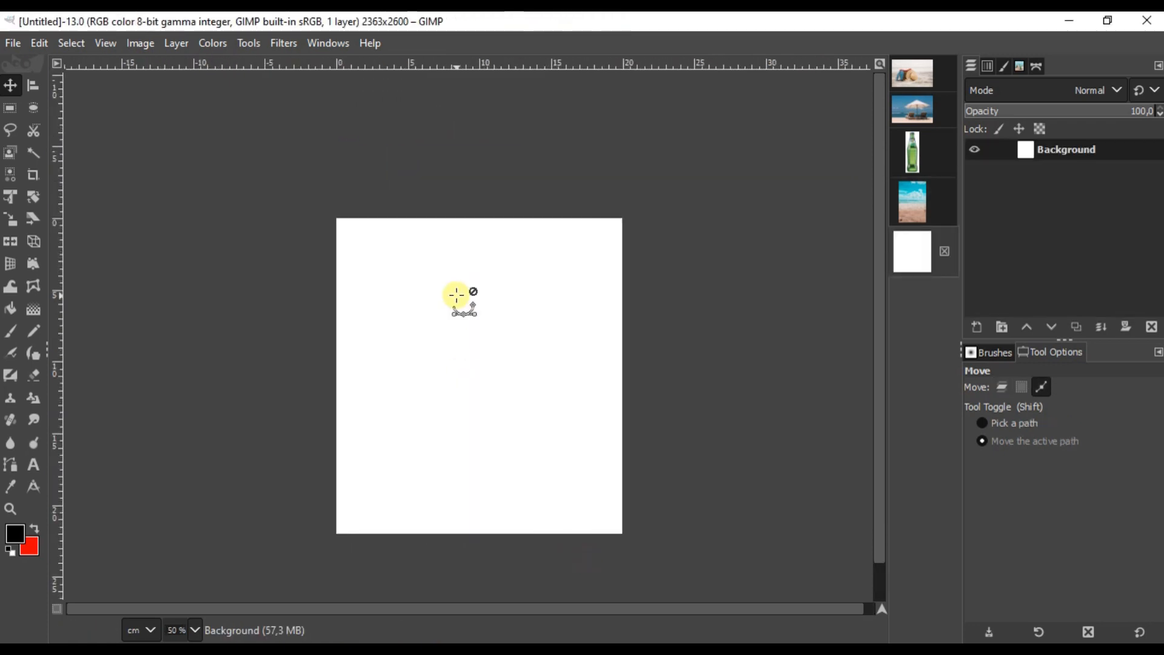
left_click(910, 203)
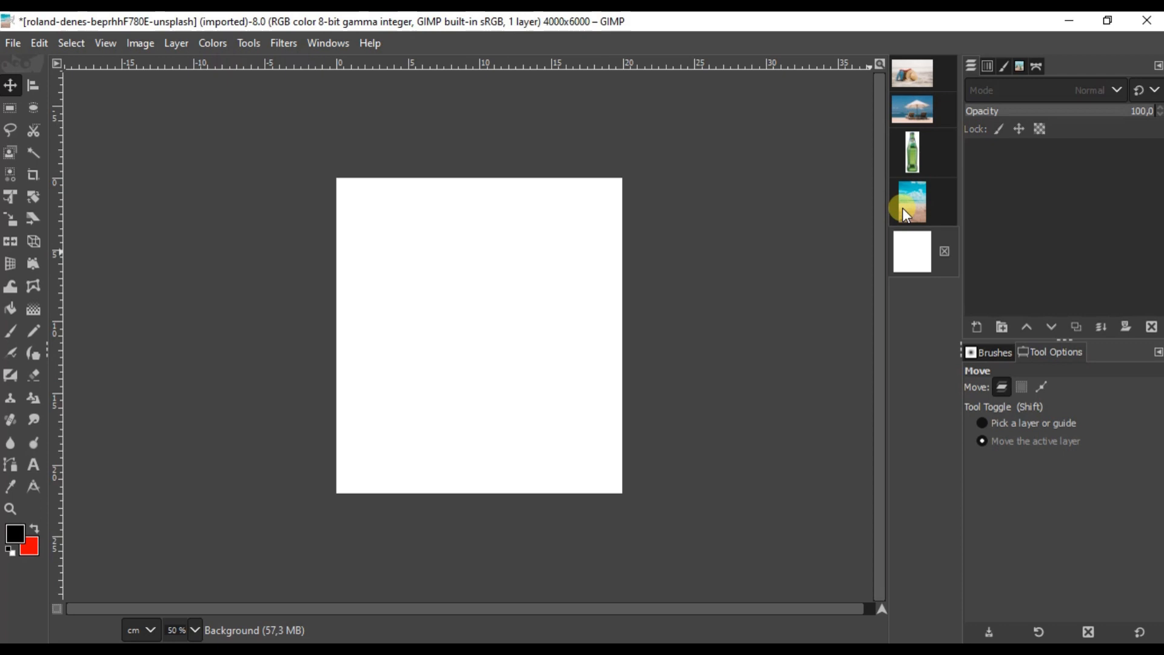
right_click(534, 243)
mouse_move(592, 293)
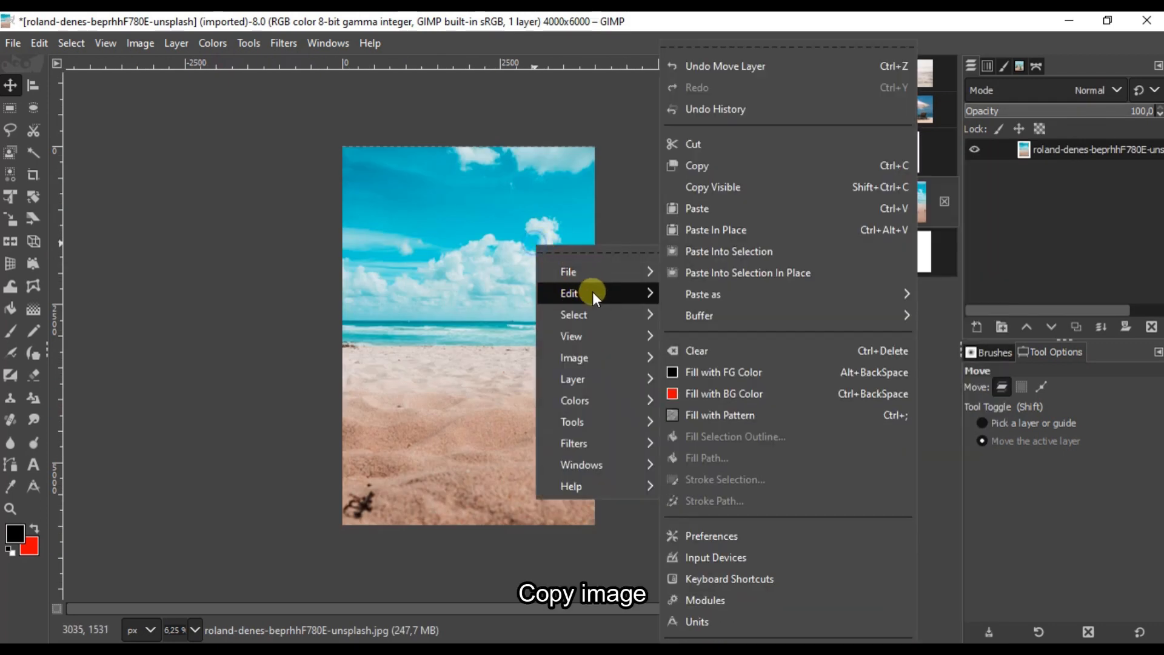
left_click(713, 162)
left_click(912, 262)
right_click(523, 299)
mouse_move(574, 341)
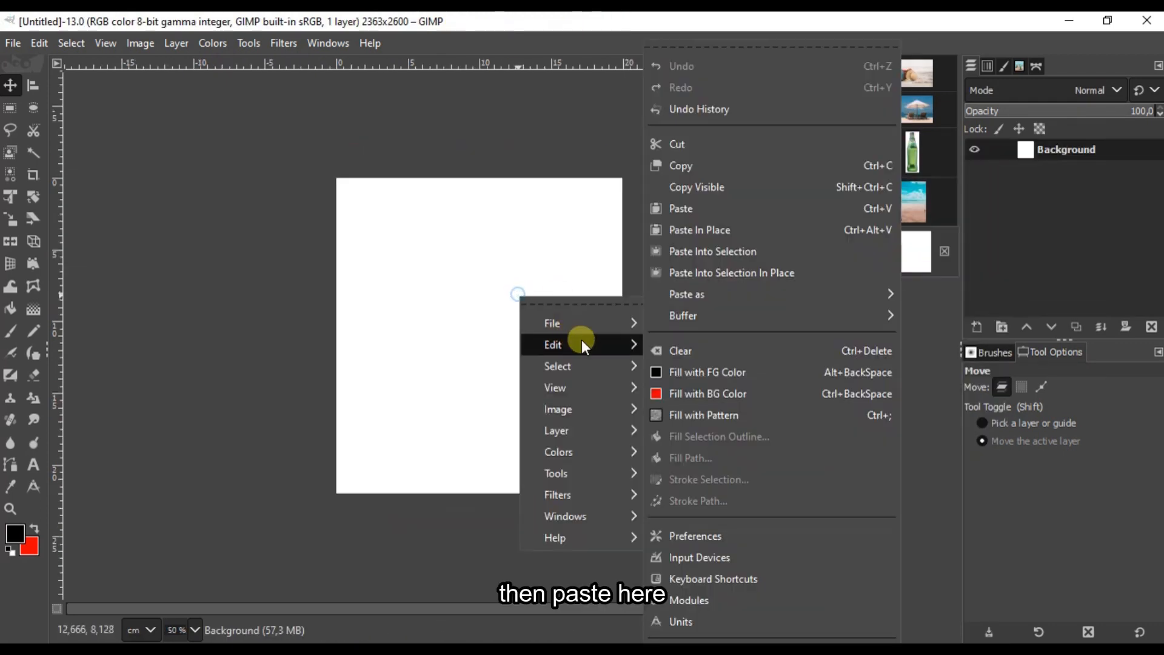
left_click(703, 209)
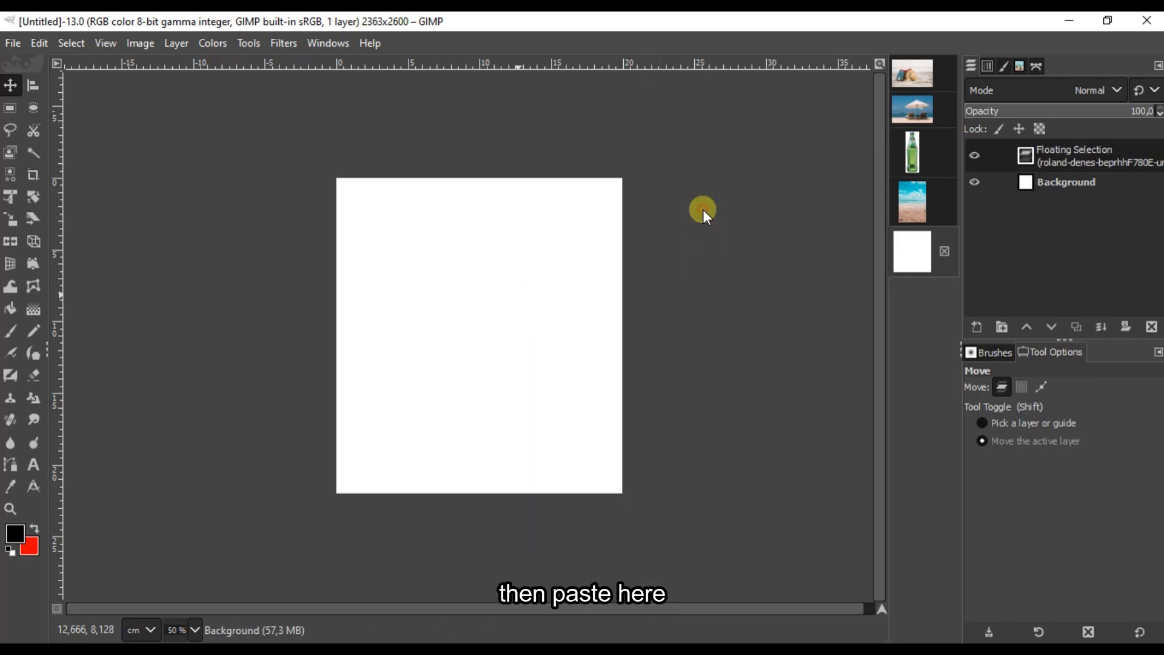
Step: Turn the pasted photo into its own layer named Background #1
left_click(982, 326)
double_click(1086, 149)
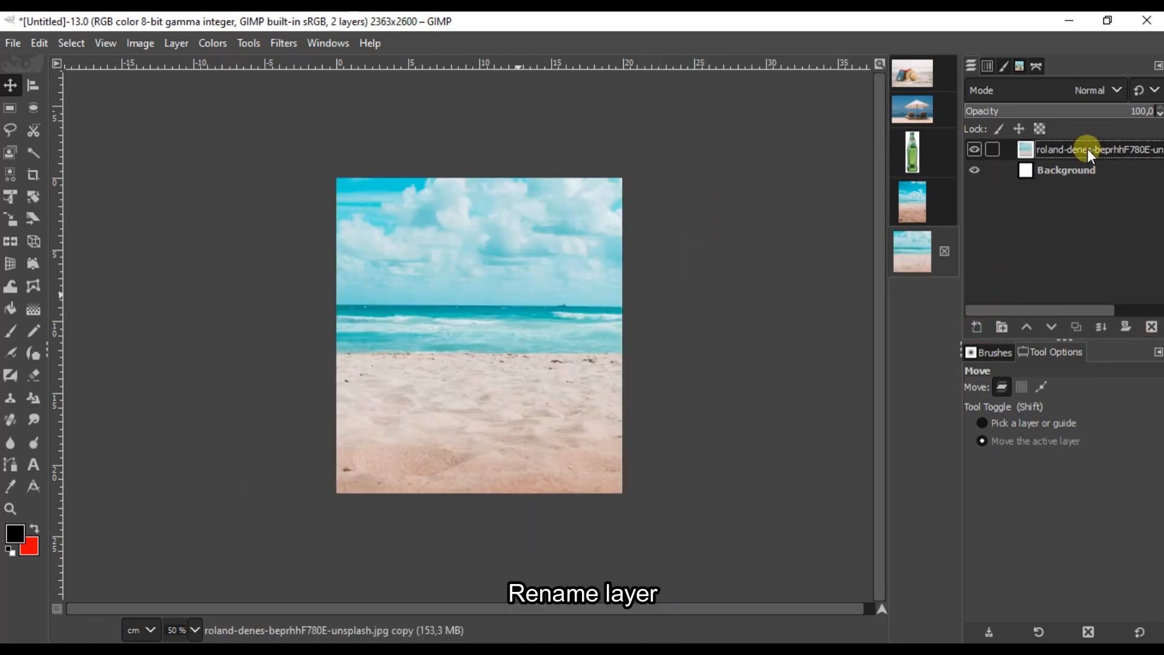
type("Background")
key("Return")
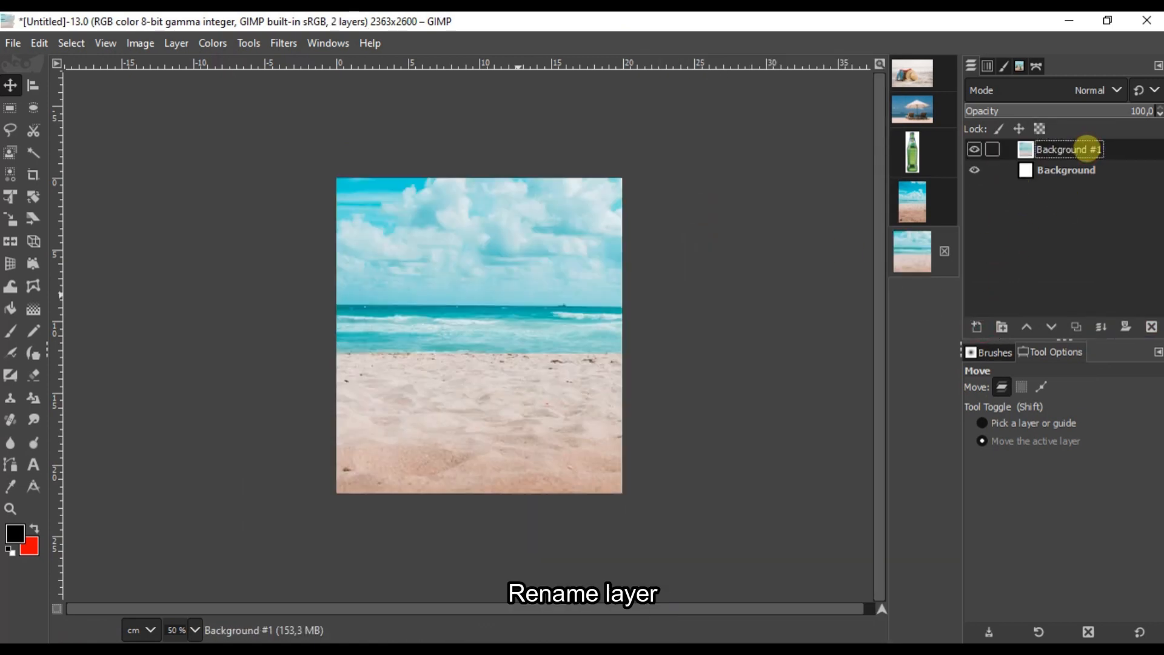
Step: Reposition the beach photo and crop the image to the full canvas
left_click_drag(424, 307, 522, 316)
left_click(10, 241)
left_click(15, 80)
left_click_drag(510, 411, 542, 432)
left_click(33, 175)
left_click(468, 355)
left_click(469, 352)
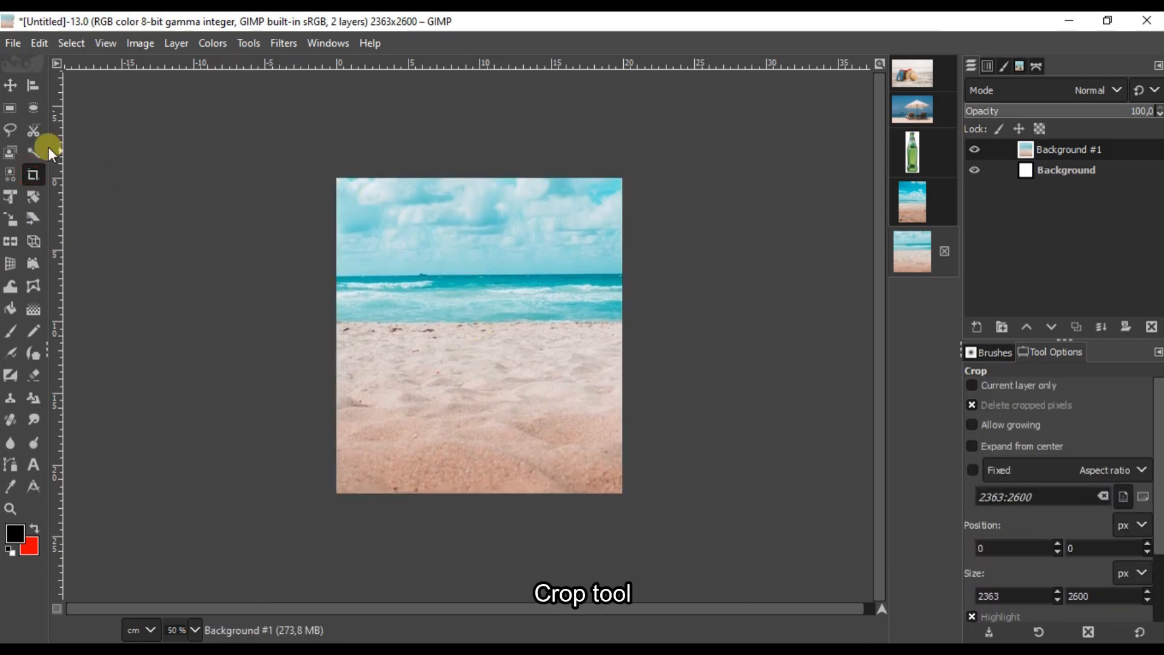
key("m")
Step: Create a layer group named Background #2 and move Background #1 into it
left_click(1002, 326)
double_click(1072, 149)
type("Background #2")
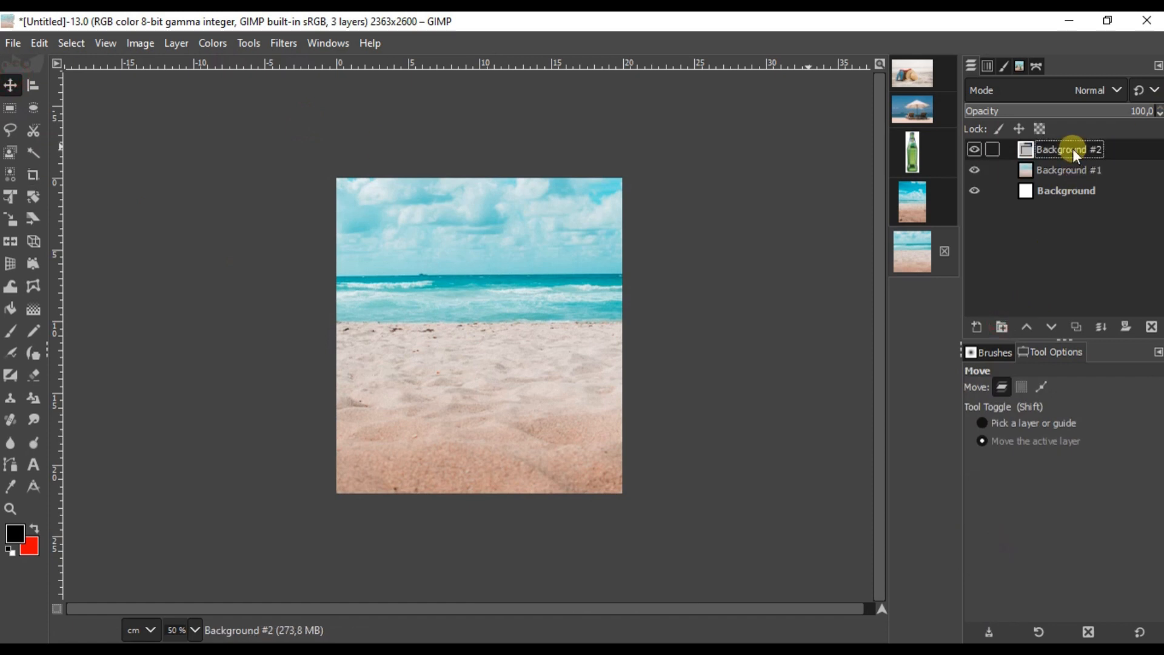
left_click(1072, 170)
left_click_drag(1072, 170, 1072, 150)
left_click(1008, 150)
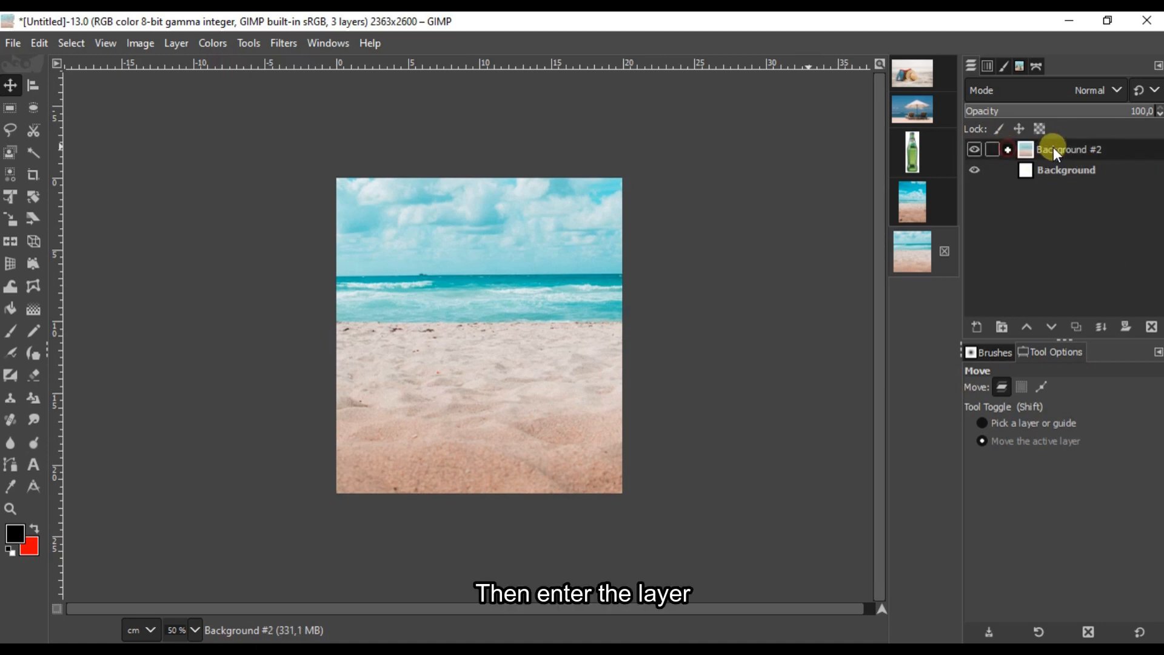
Step: In the Sprite image, turn the bottle's saved outline path into a selection
left_click(911, 159)
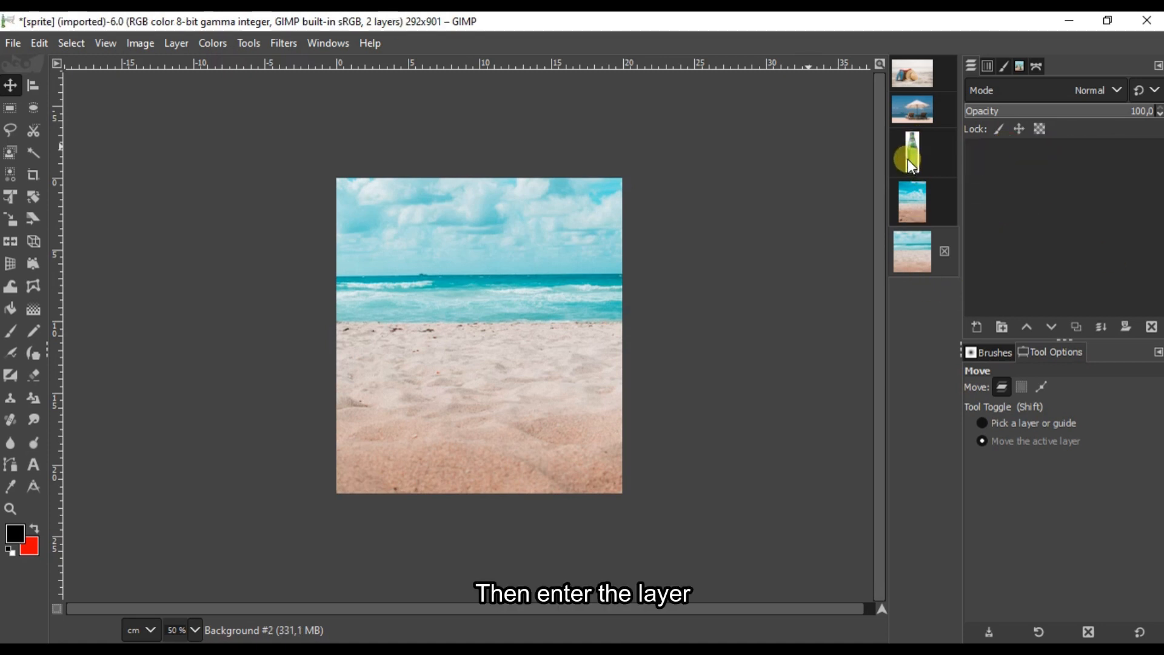
left_click(1038, 67)
left_click(974, 108)
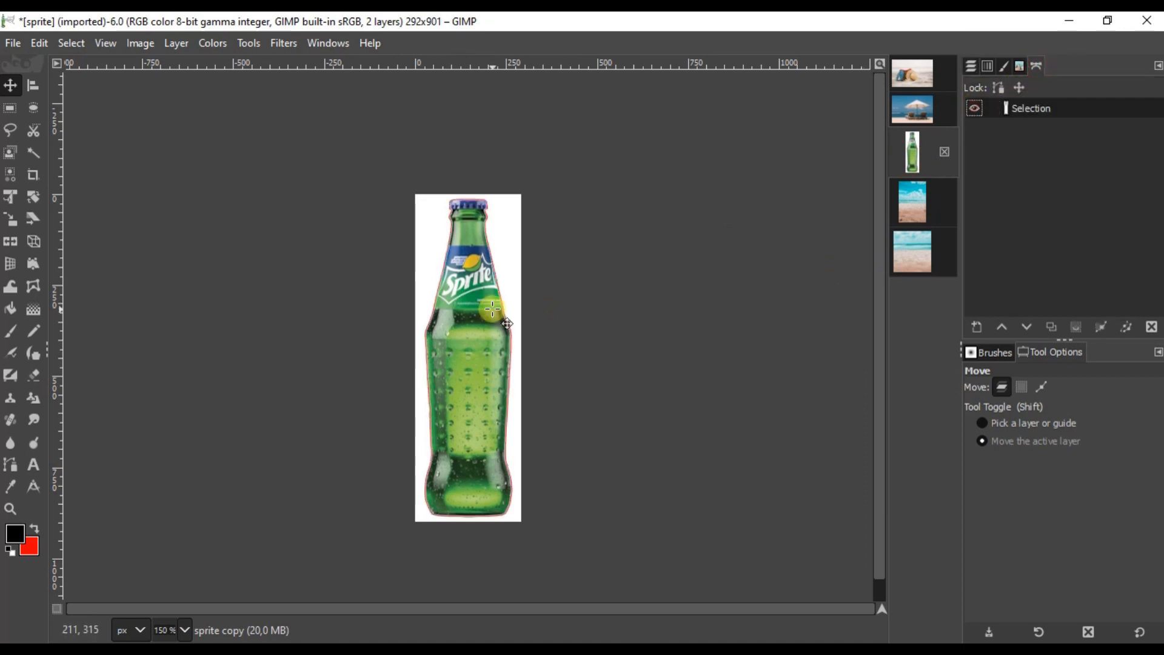
left_click(10, 465)
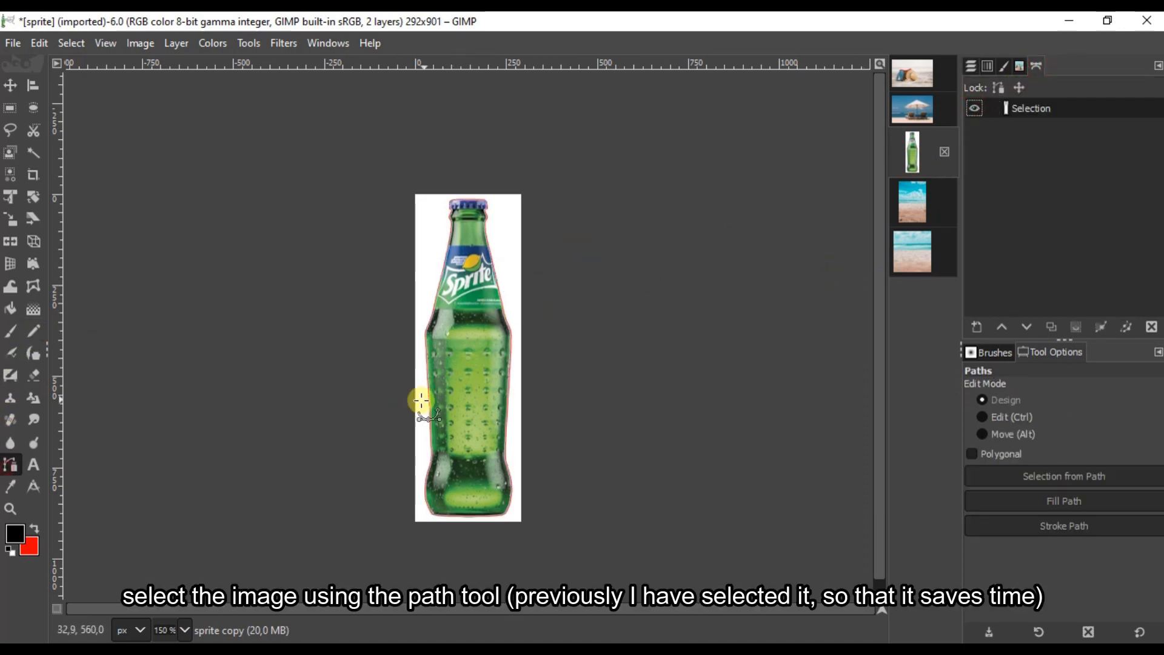
left_click(508, 388)
left_click(1026, 476)
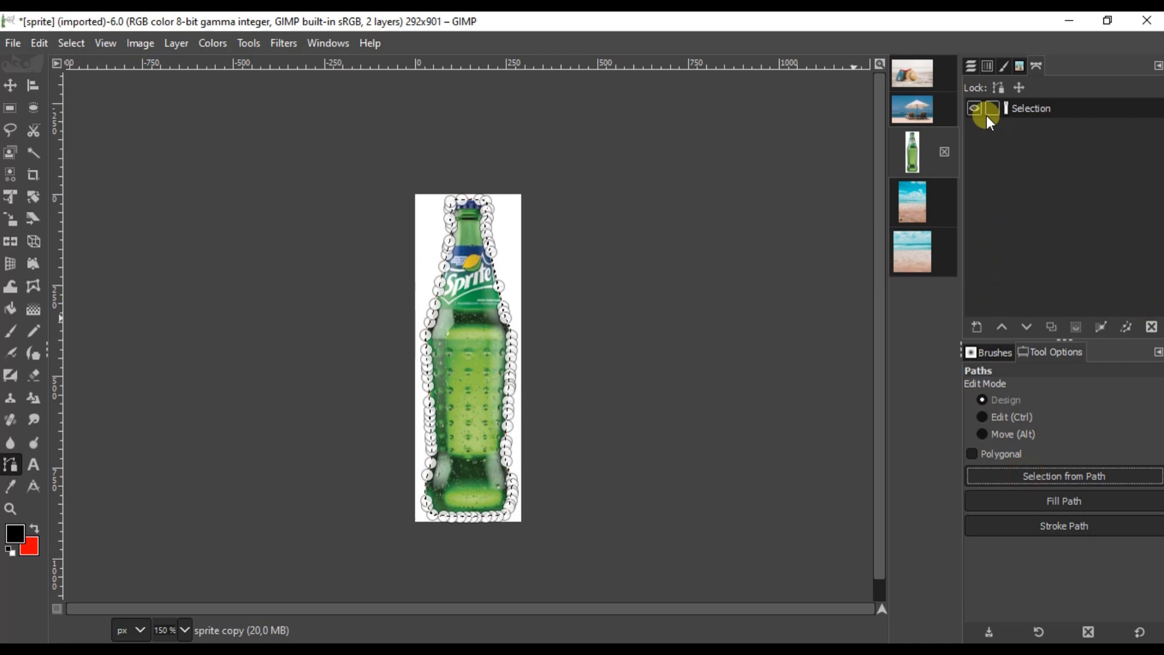
Step: Copy the selected bottle and paste it onto the beach composite
left_click(971, 65)
right_click(482, 306)
mouse_move(524, 349)
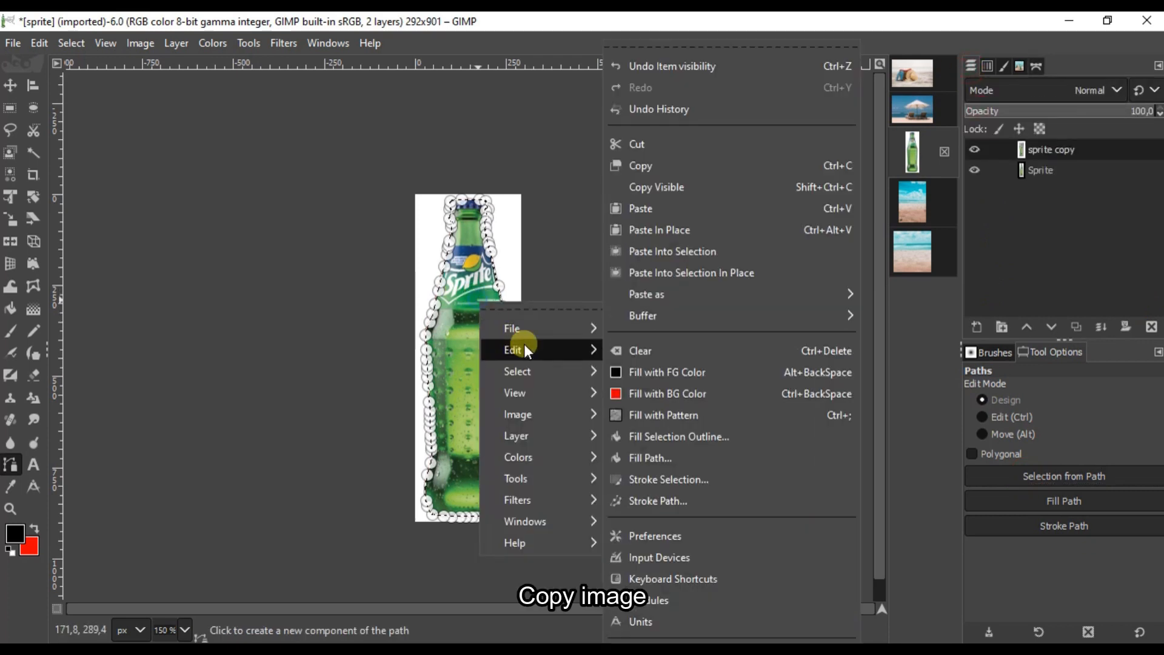
left_click(655, 166)
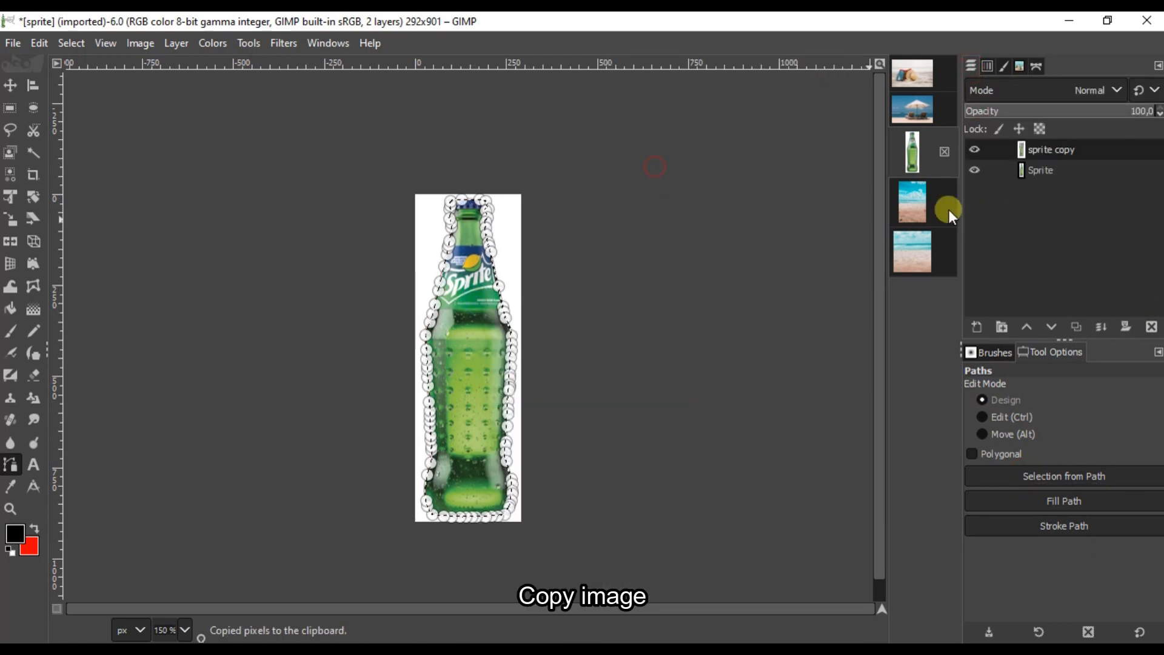
left_click(910, 255)
right_click(463, 298)
mouse_move(604, 343)
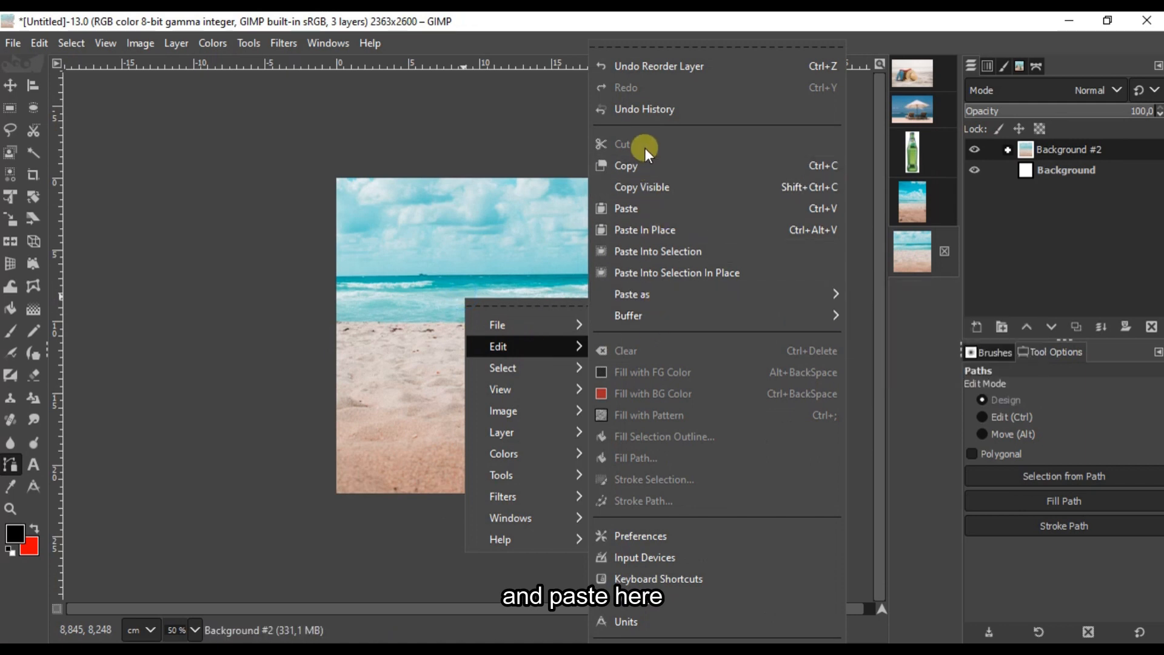
left_click(638, 217)
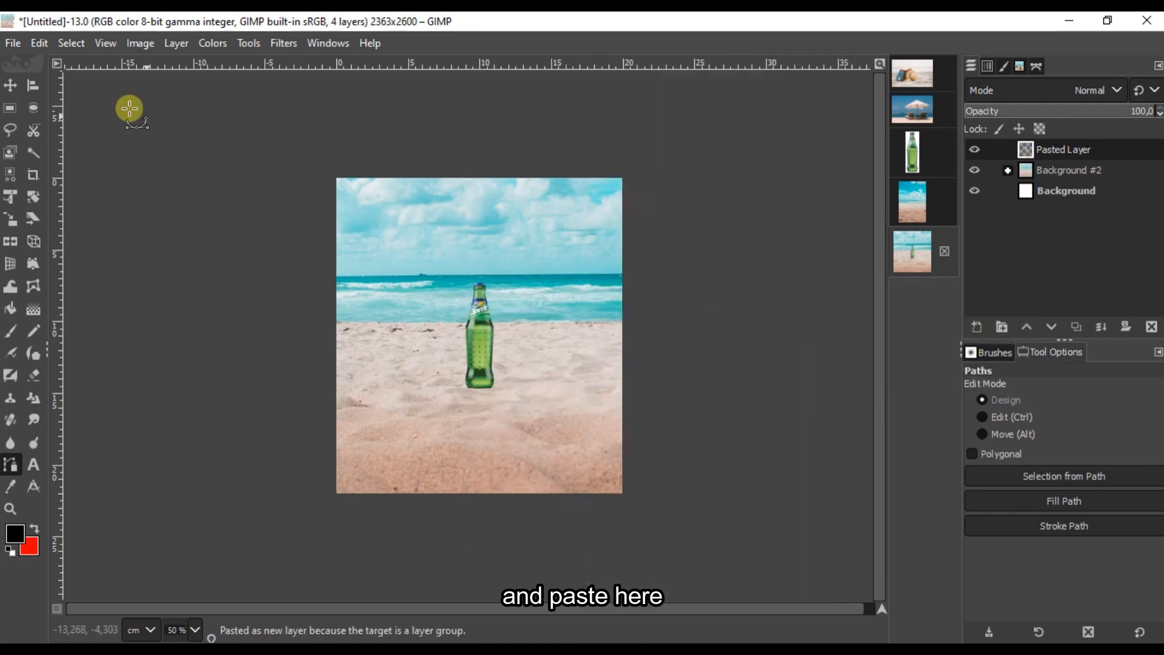
Step: Move the bottle toward the lower right and enlarge it with Unified Transform
left_click(11, 85)
left_click_drag(478, 343, 551, 404)
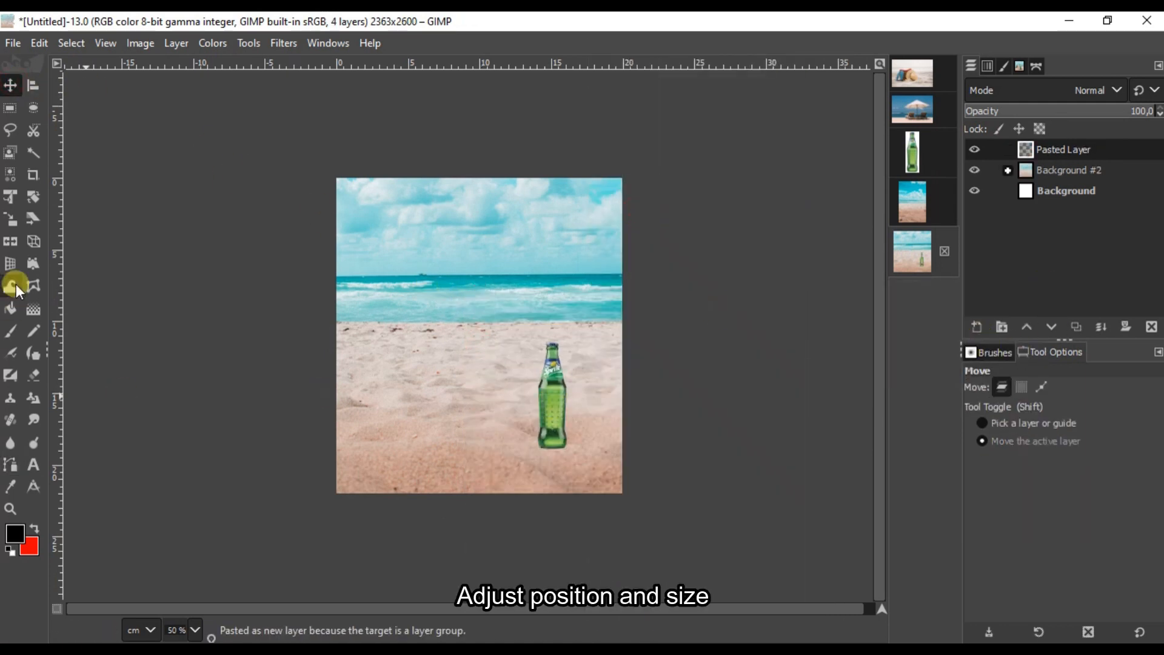
left_click(10, 197)
left_click(578, 420)
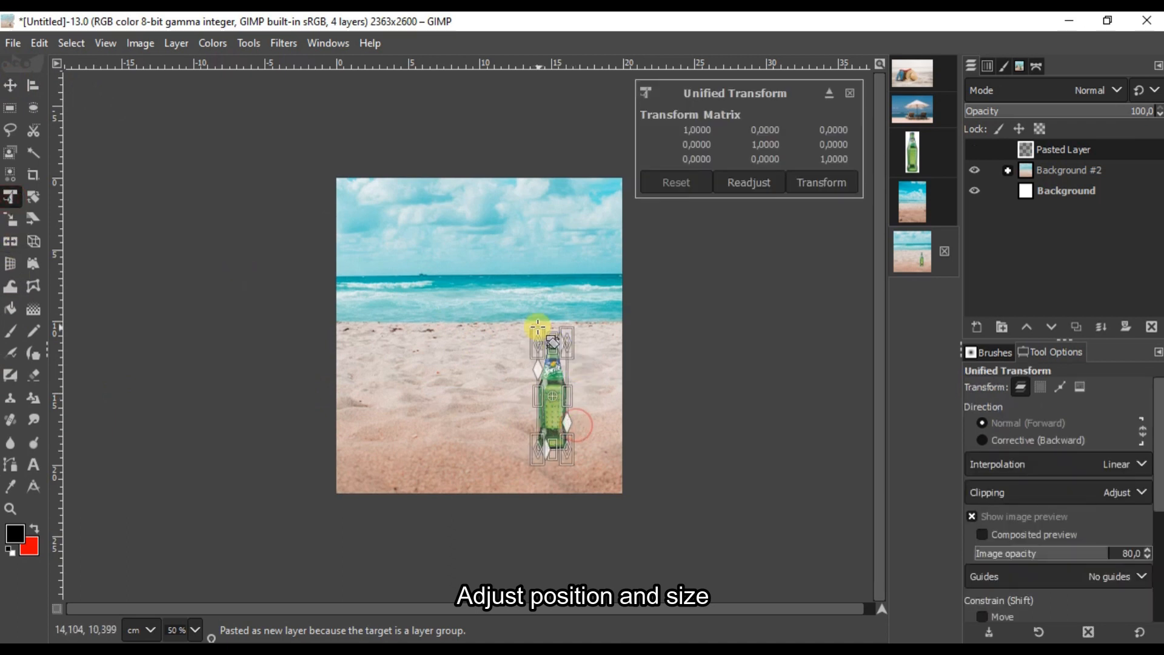
left_click_drag(539, 332, 434, 205)
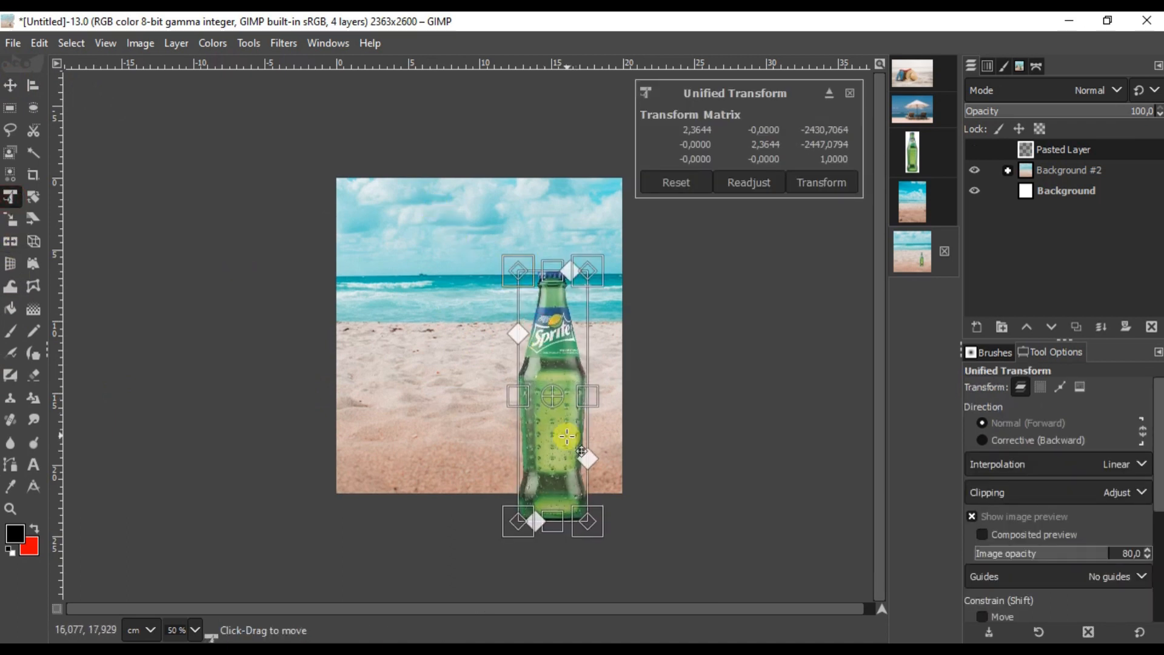
scroll(567, 437, "up", 1)
Step: Tilt the bottle counter-clockwise, set it on the sand, and apply the transform
left_click_drag(591, 482, 669, 492)
left_click_drag(577, 400, 550, 418)
left_click_drag(660, 543, 663, 541)
left_click_drag(555, 410, 552, 418)
left_click_drag(680, 564, 680, 563)
left_click_drag(527, 418, 535, 412)
left_click_drag(677, 523, 682, 519)
left_click_drag(578, 450, 580, 458)
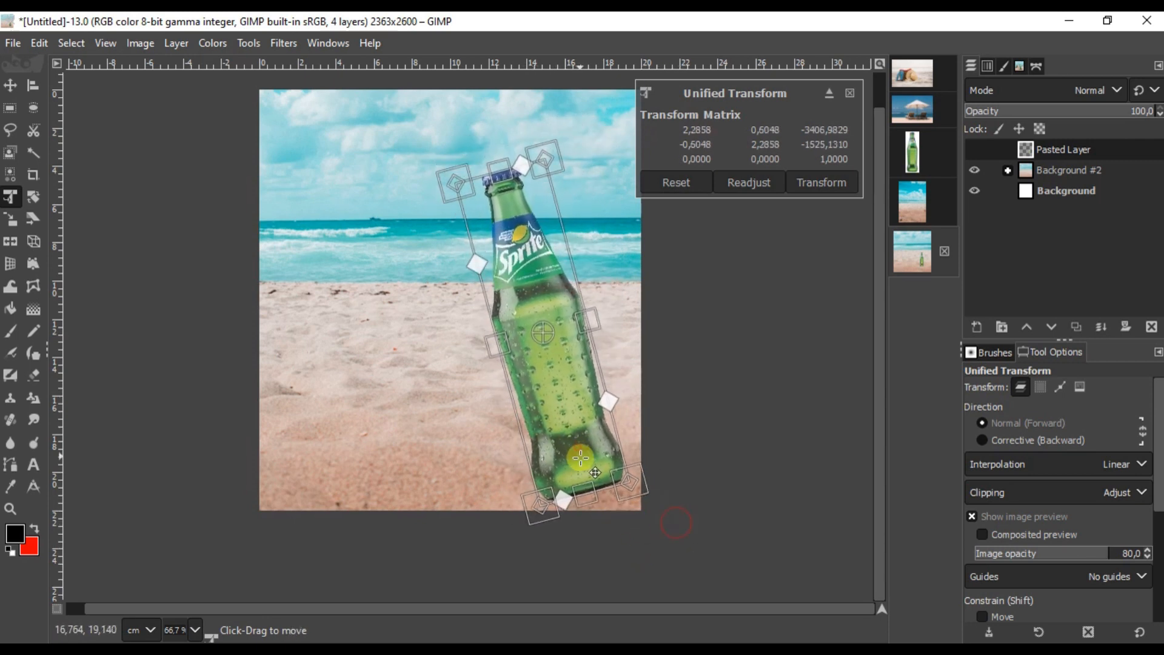
left_click(809, 183)
Step: Nudge the transformed bottle slightly left with the Move tool
scroll(564, 317, "down", 1)
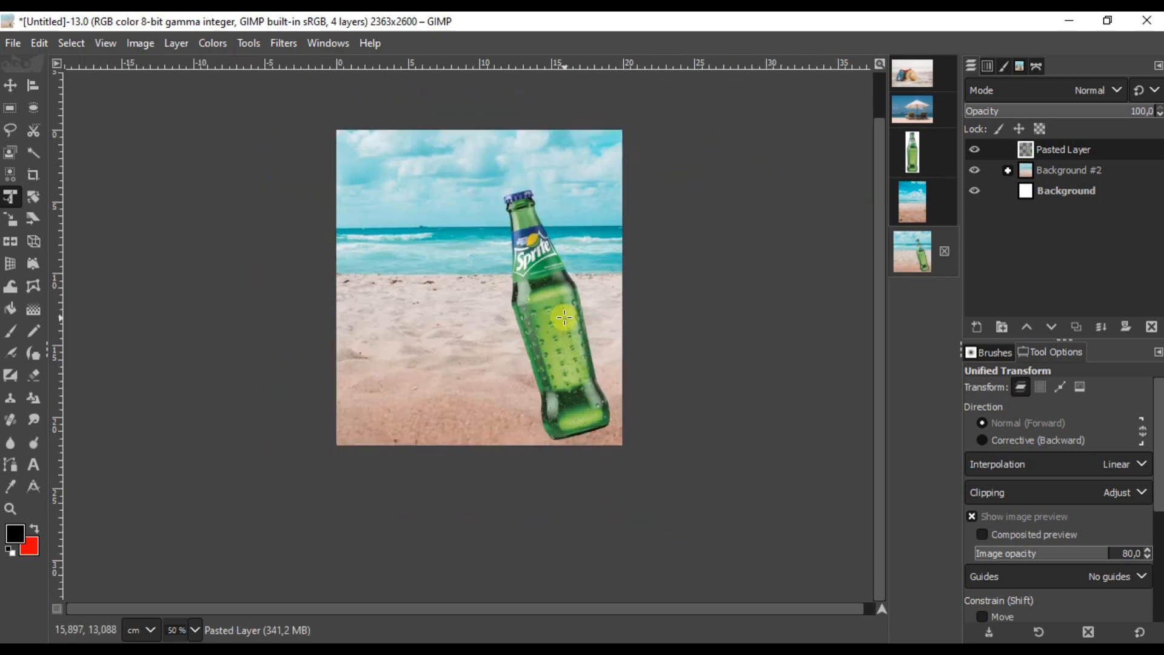
scroll(540, 325, "up", 1)
left_click(9, 88)
left_click_drag(568, 381, 564, 381)
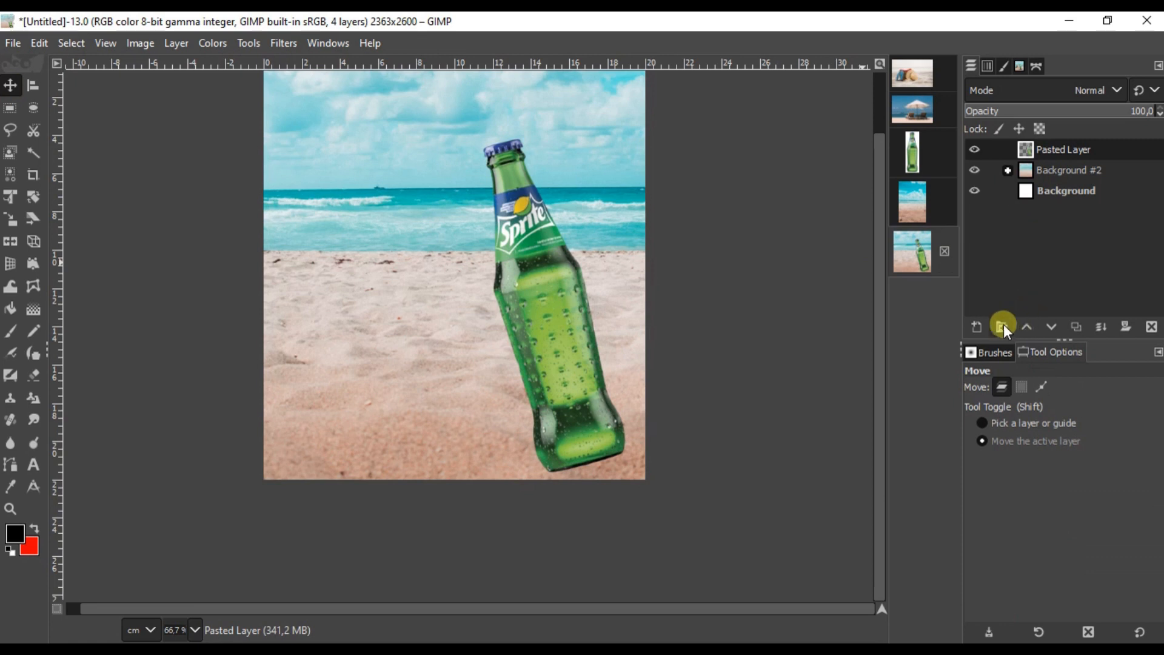
Step: Create a Sprite layer group and place the bottle layer, renamed Ori, inside it
left_click(1003, 325)
double_click(1061, 148)
type("Sprite")
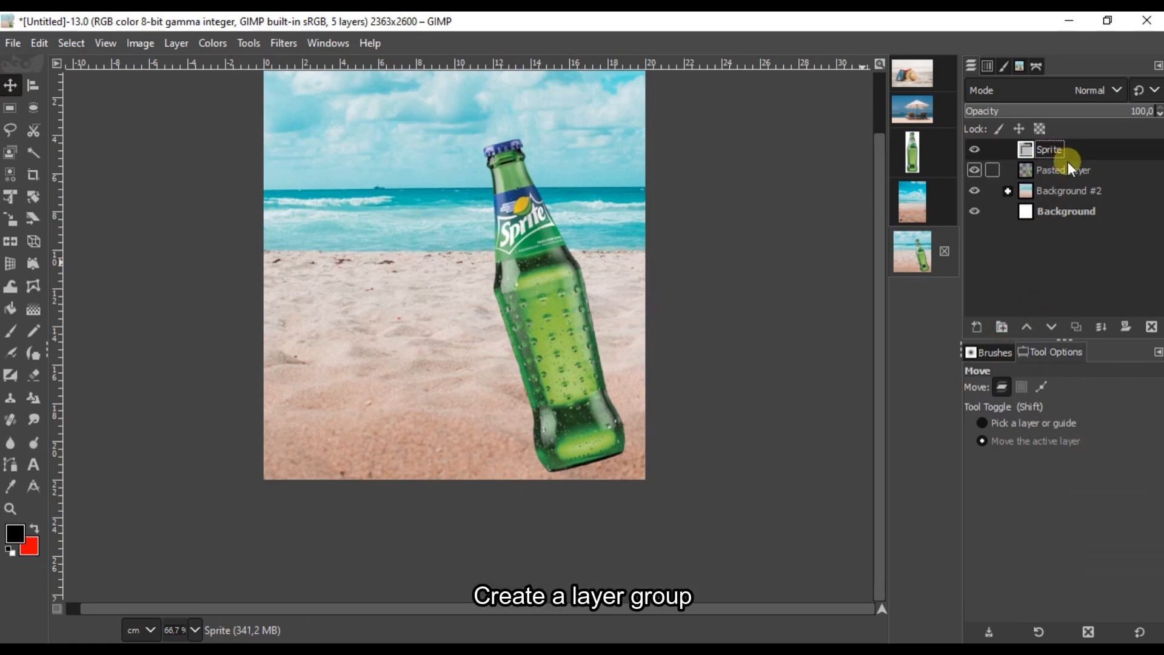
mouse_move(1070, 167)
left_mouse_down()
mouse_move(1066, 153)
mouse_move(1054, 156)
left_mouse_up()
type("Ori")
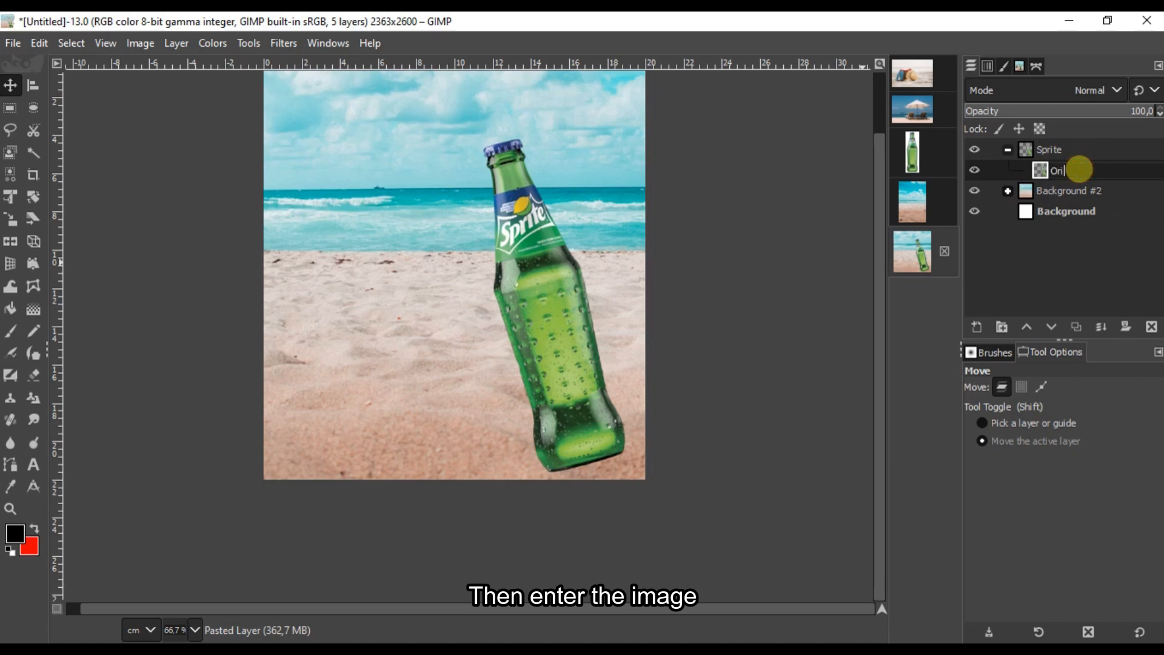
Step: Duplicate the Ori layer and name the copy Dark
left_click(1078, 328)
double_click(1076, 170)
type("Dark")
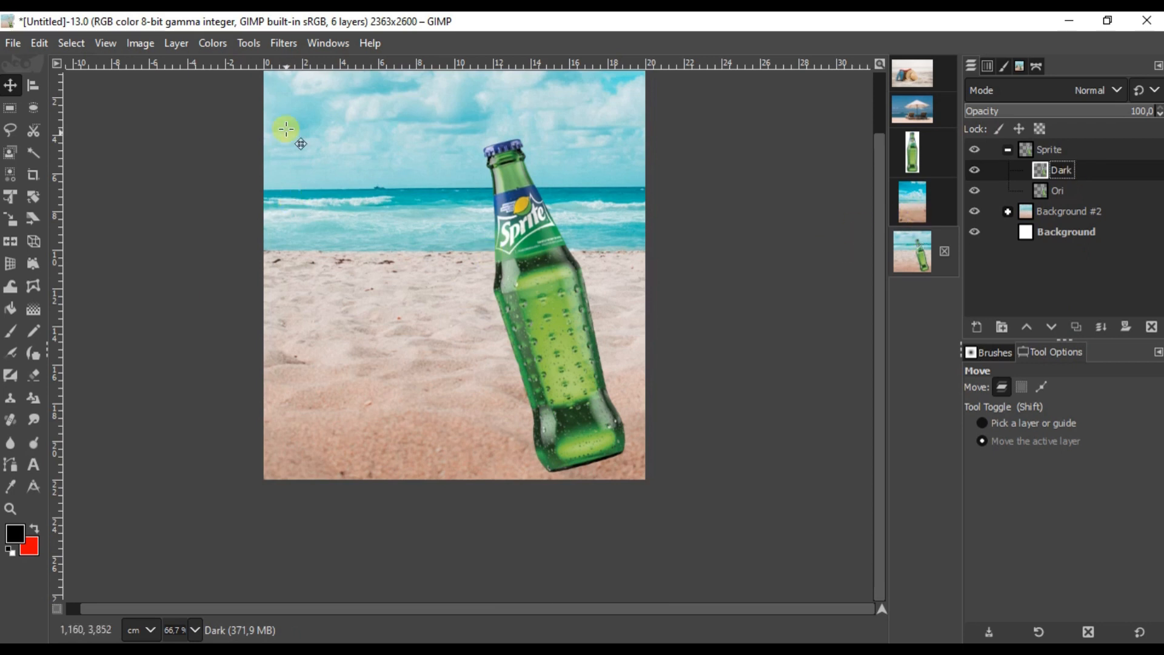
Step: Apply Colors > Exposure at about -3.43 to the Dark layer for a deep green bottle
left_click(212, 43)
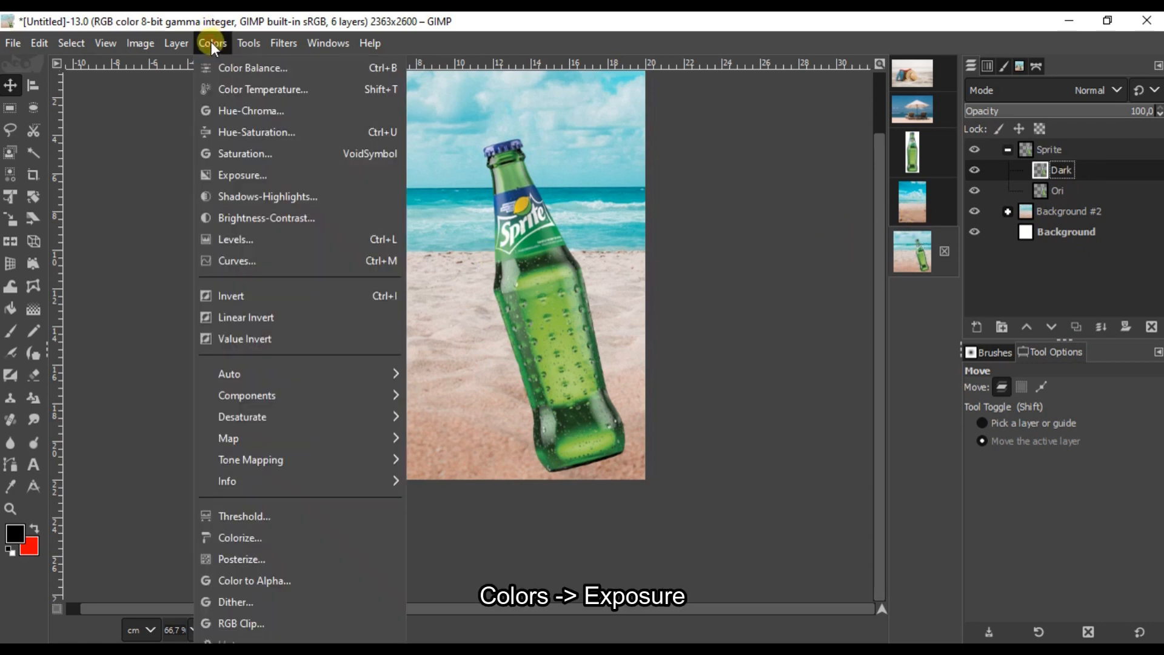
left_click(254, 170)
left_click(796, 234)
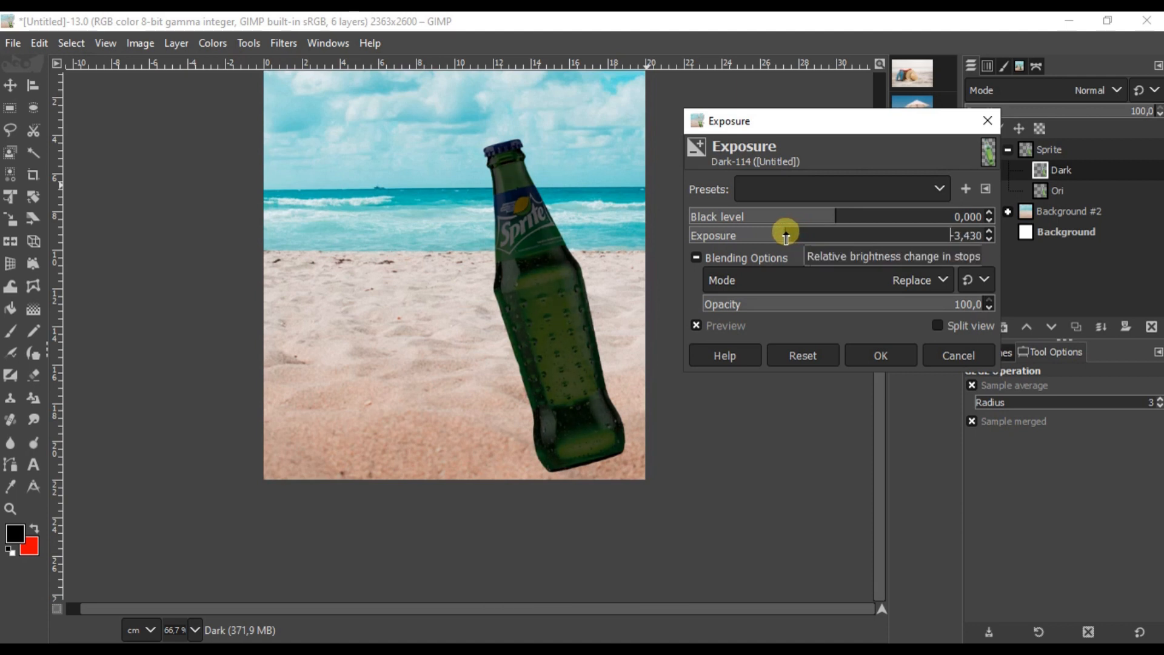
left_click(861, 353)
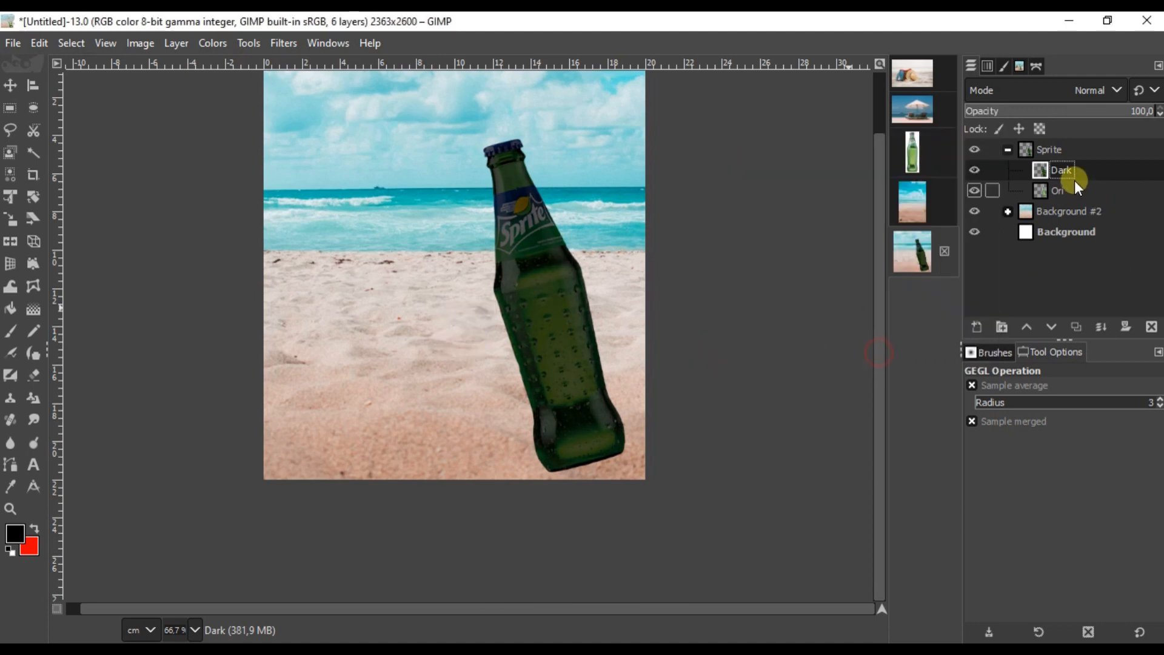
Step: Add white full-opacity layer masks to the Dark layer and then the Sprite group
left_click(1123, 328)
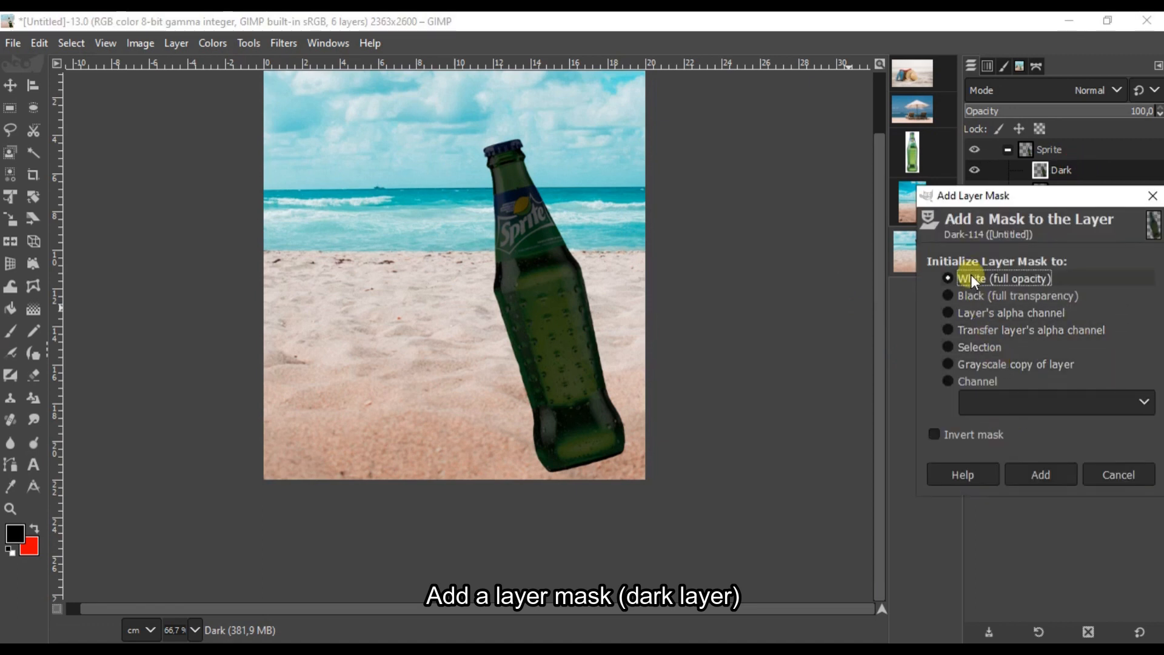
left_click(1041, 473)
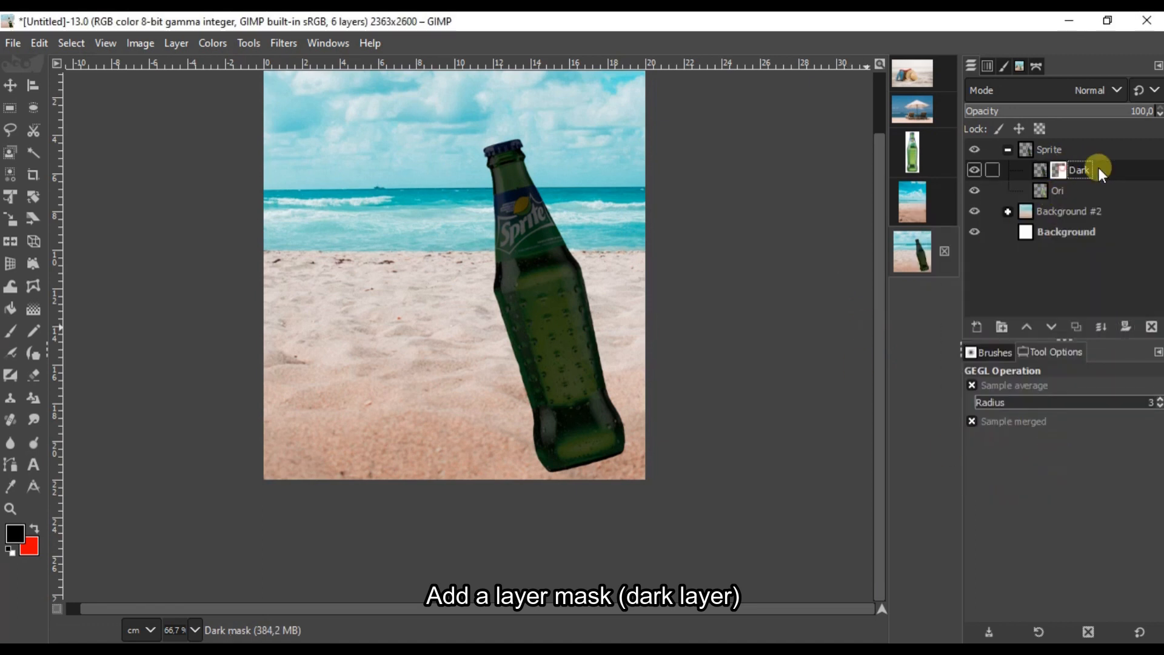
left_click(1062, 149)
left_click(1127, 326)
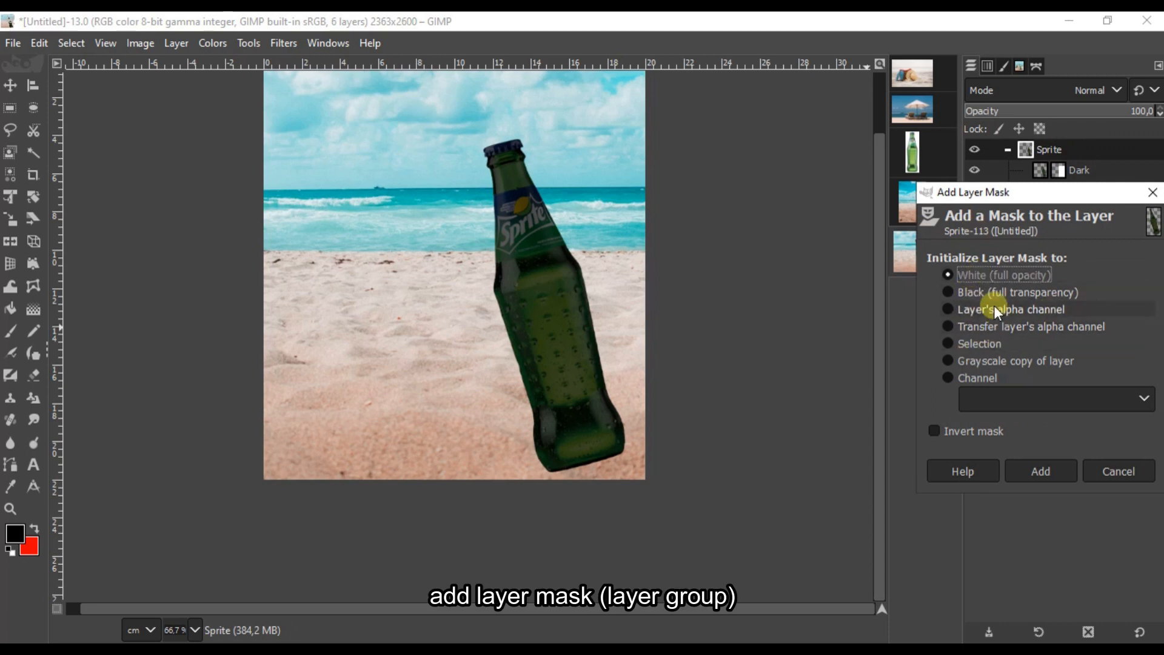
left_click(1050, 468)
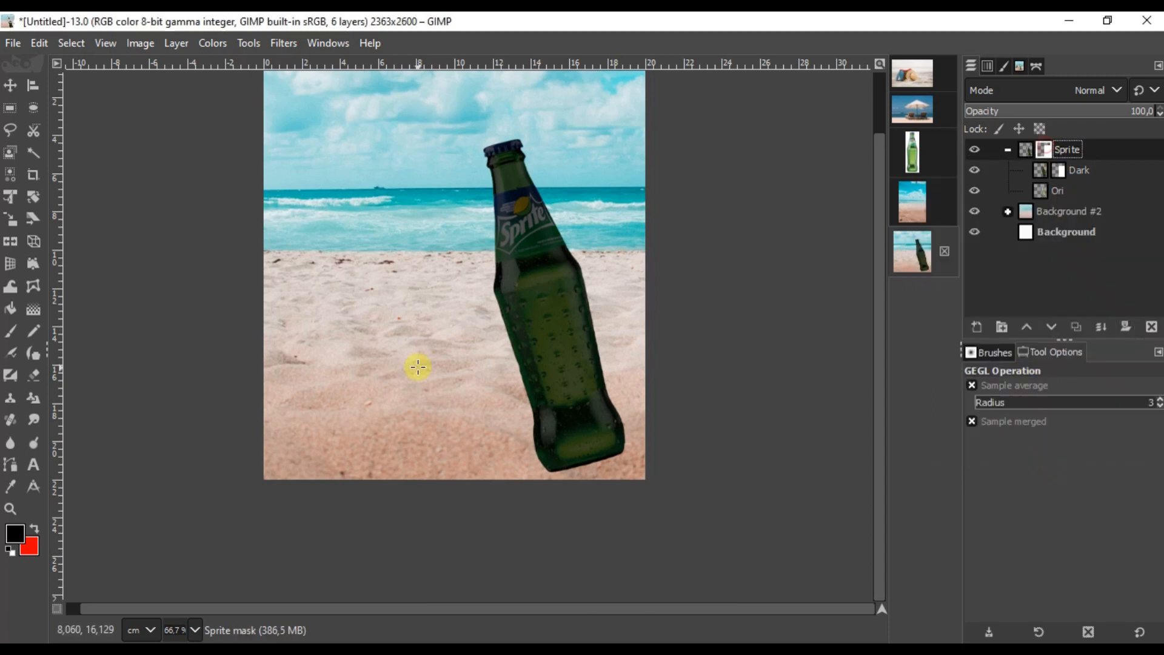
left_click(13, 331)
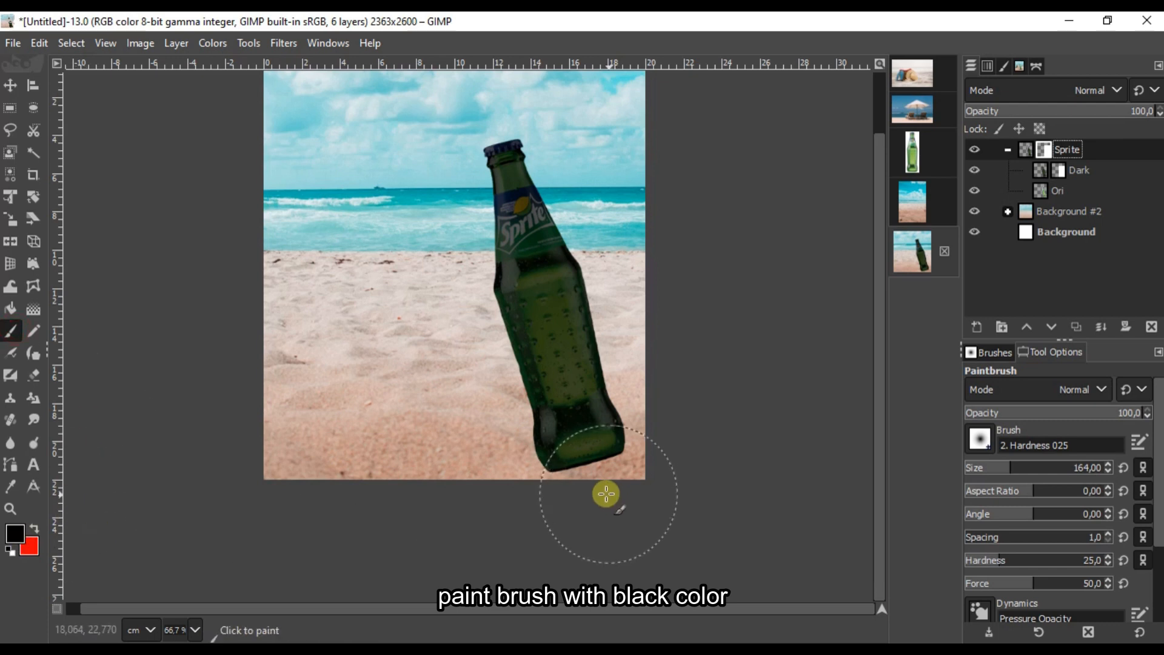
Step: Zoom in and paint black on the Sprite mask to hide the bottle's base
key("2")
mouse_move(630, 462)
left_mouse_down()
mouse_move(342, 367)
mouse_move(755, 348)
mouse_move(619, 333)
mouse_move(759, 384)
left_mouse_up()
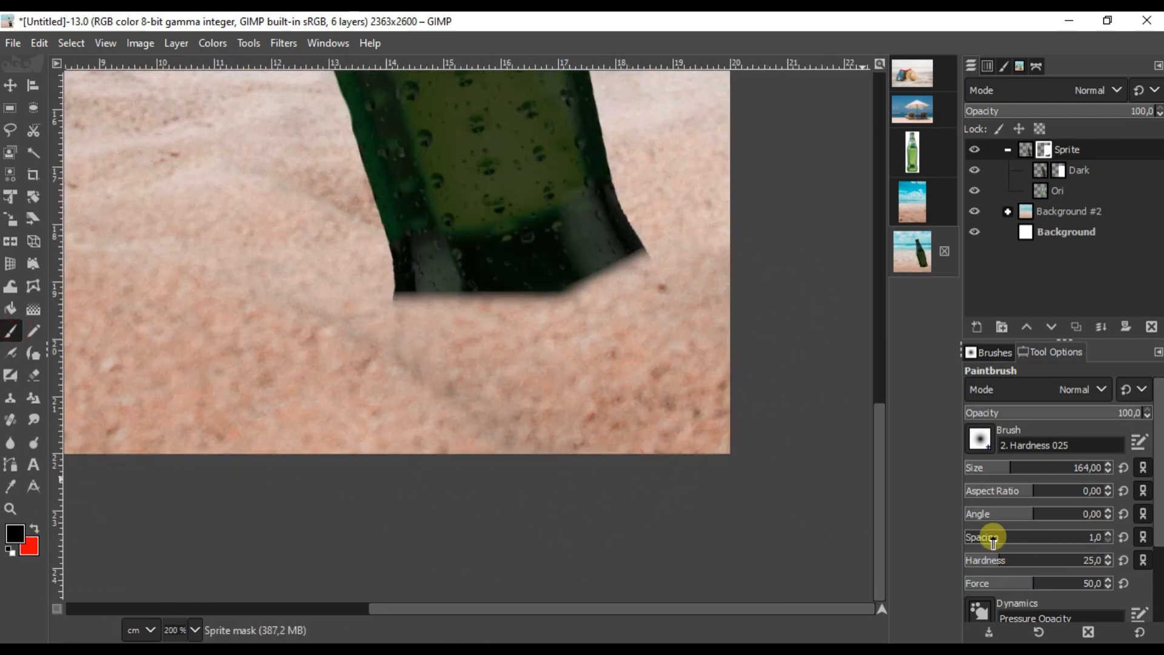
key("plus")
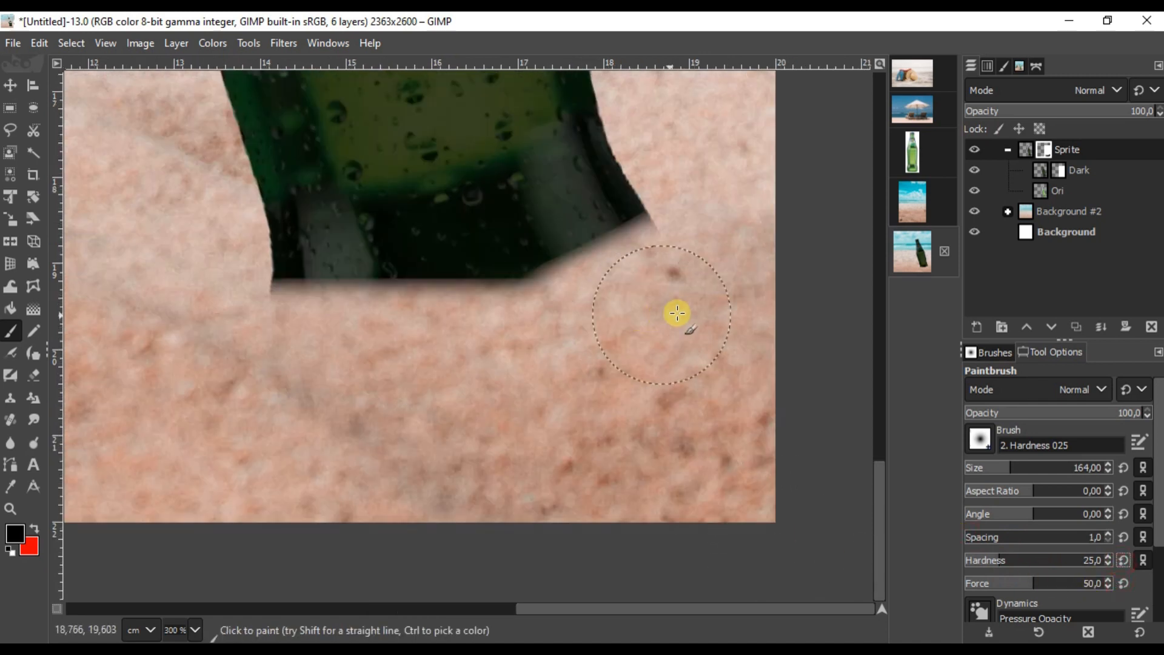
mouse_move(650, 291)
left_mouse_down()
mouse_move(476, 322)
mouse_move(259, 297)
mouse_move(208, 267)
left_mouse_up()
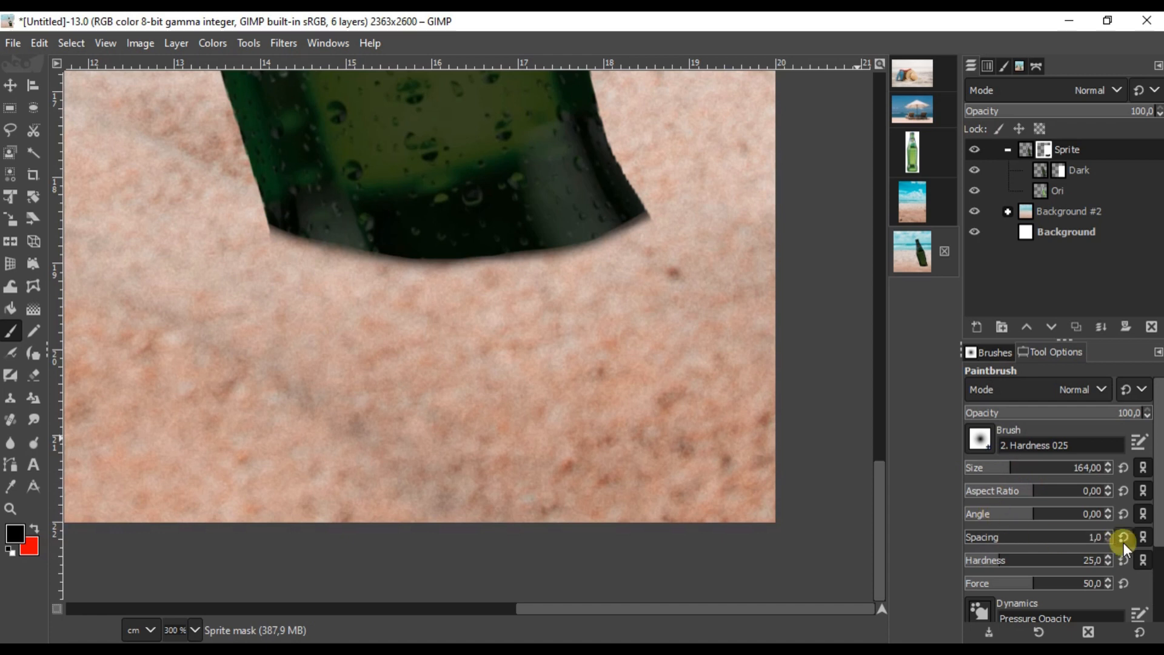
Step: Switch to the 2. Hardness 050 brush and mask away more of the bottom edge
left_click(977, 441)
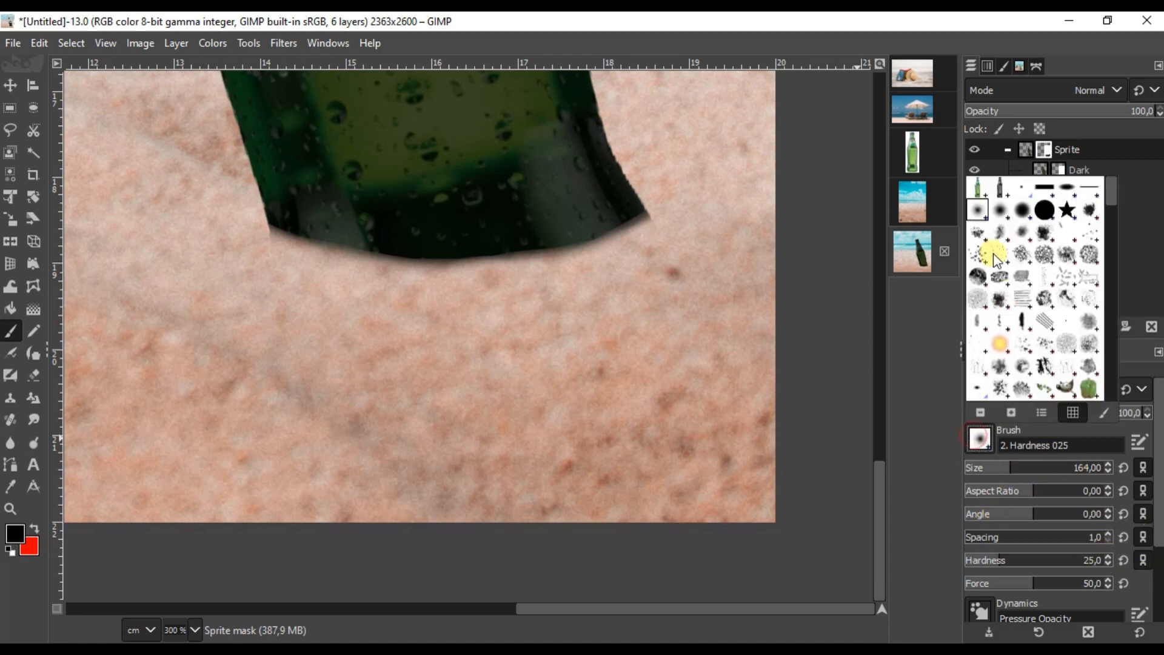
left_click(1002, 214)
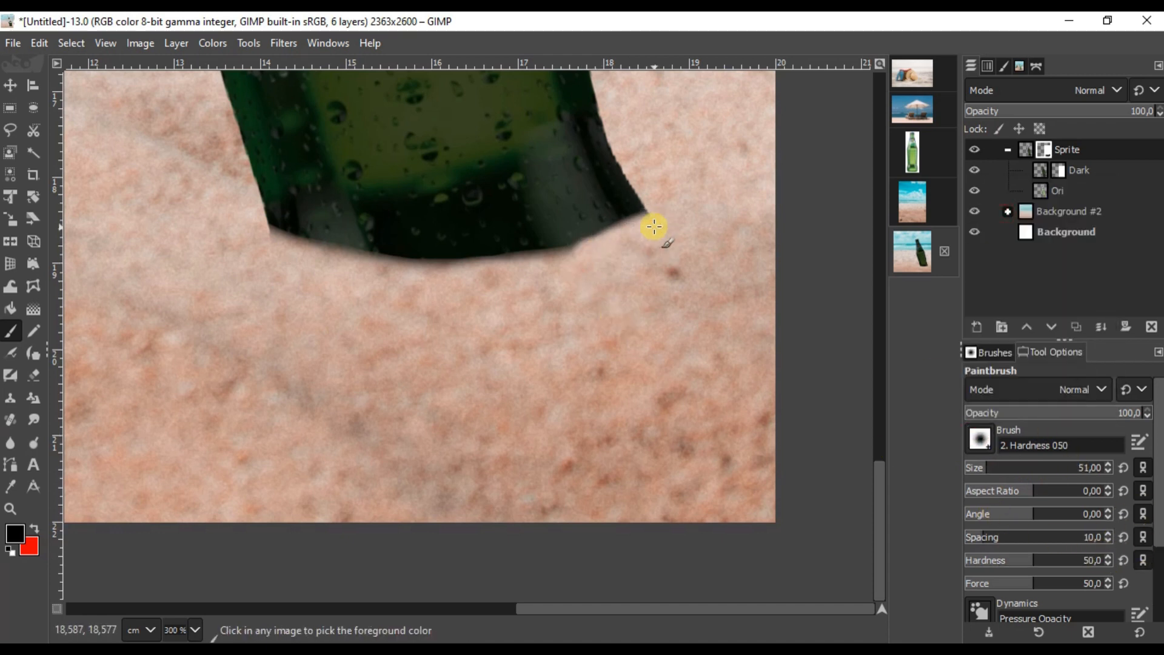
scroll(655, 228, "down", 3)
mouse_move(636, 244)
left_mouse_down()
mouse_move(574, 252)
mouse_move(501, 237)
mouse_move(591, 264)
mouse_move(537, 221)
mouse_move(552, 214)
mouse_move(617, 244)
mouse_move(334, 278)
mouse_move(302, 243)
mouse_move(448, 268)
mouse_move(331, 234)
mouse_move(376, 252)
mouse_move(546, 270)
mouse_move(661, 256)
mouse_move(753, 222)
mouse_move(639, 261)
mouse_move(743, 208)
mouse_move(593, 258)
mouse_move(491, 261)
mouse_move(304, 221)
left_mouse_up()
scroll(499, 237, "up", 3)
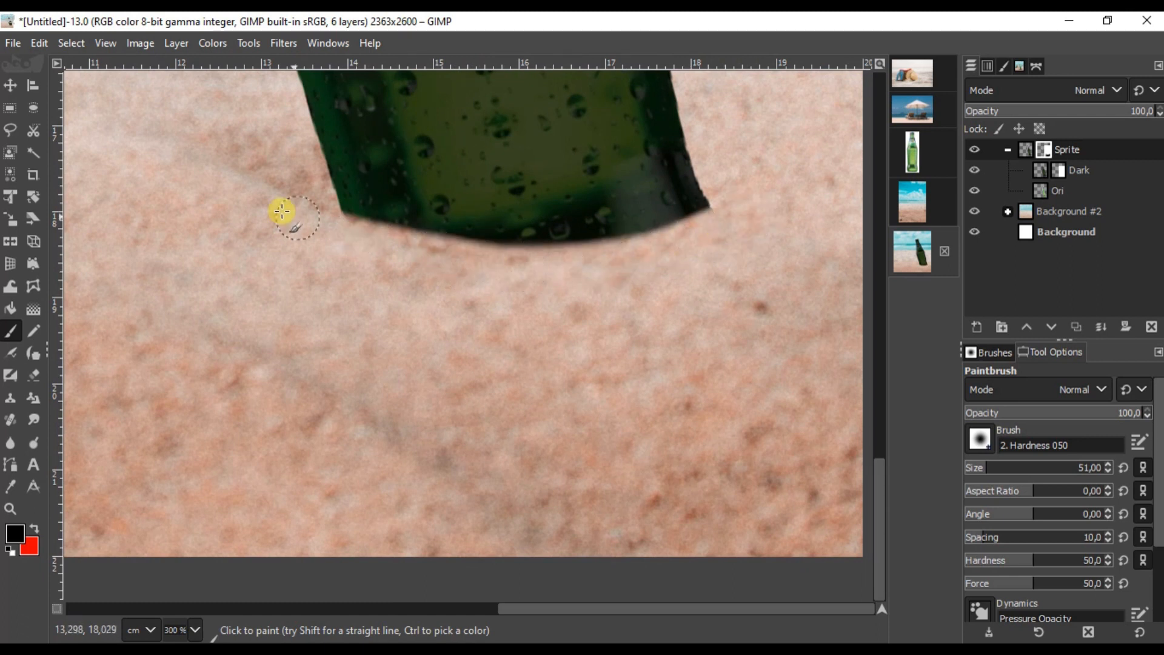
scroll(377, 260, "down", 4)
scroll(338, 252, "up", 3)
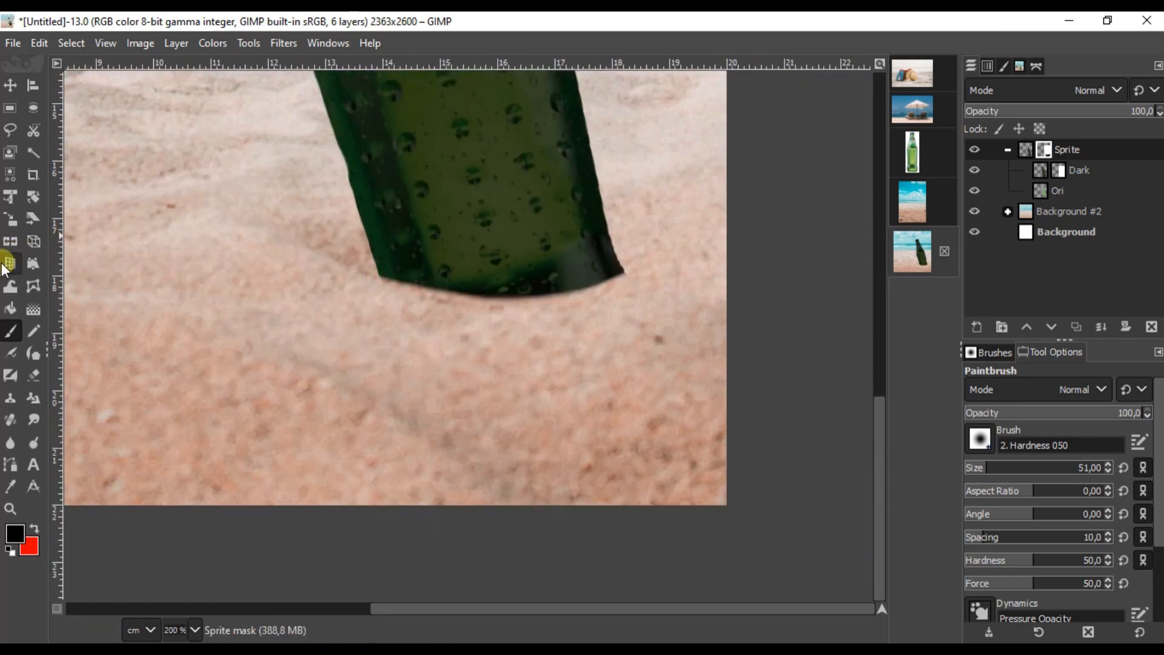
Step: Paint white to restore the bottle's bottom edge along a soft curve, then revert to black
left_click(35, 539)
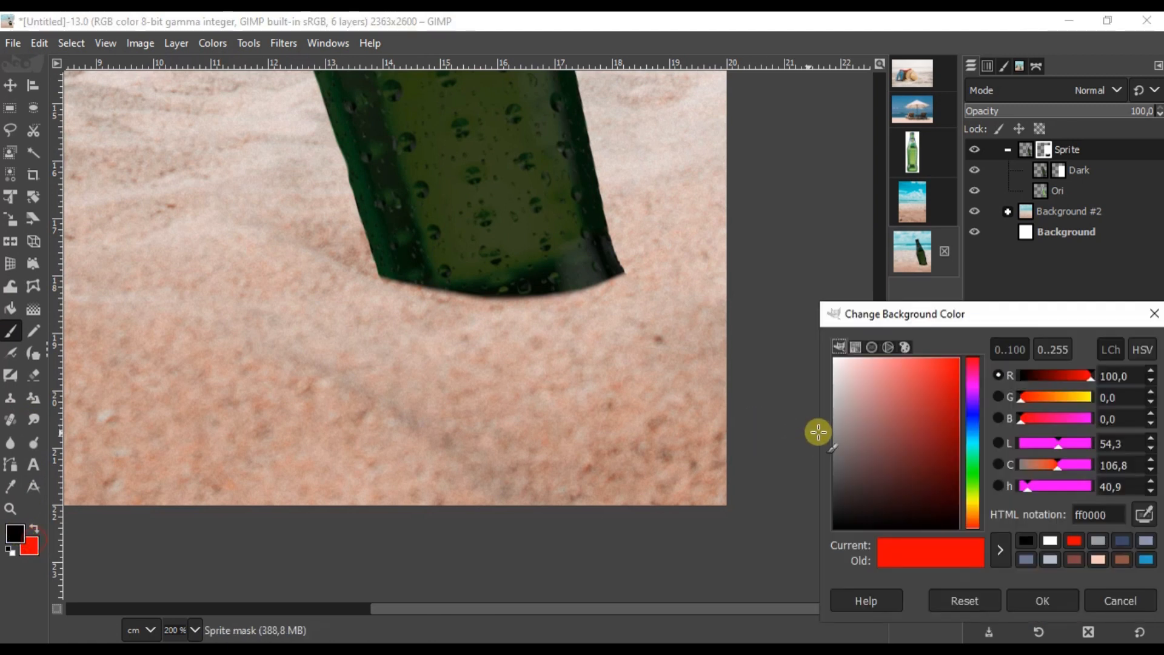
left_click(1051, 540)
left_click(1043, 602)
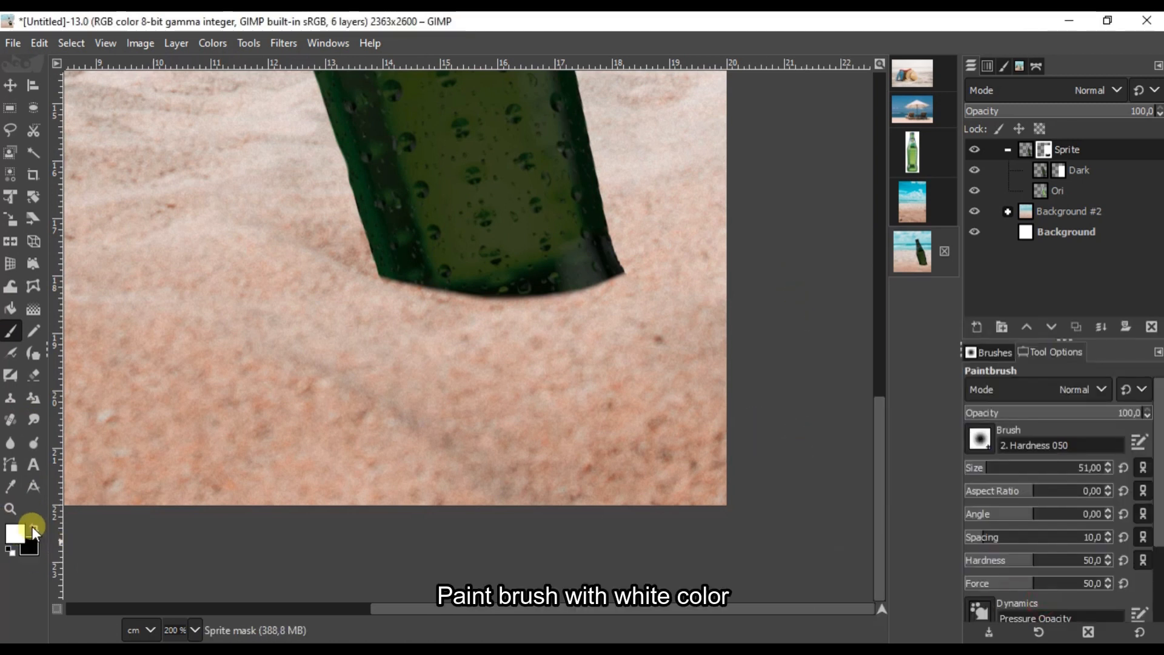
scroll(421, 273, "up", 1)
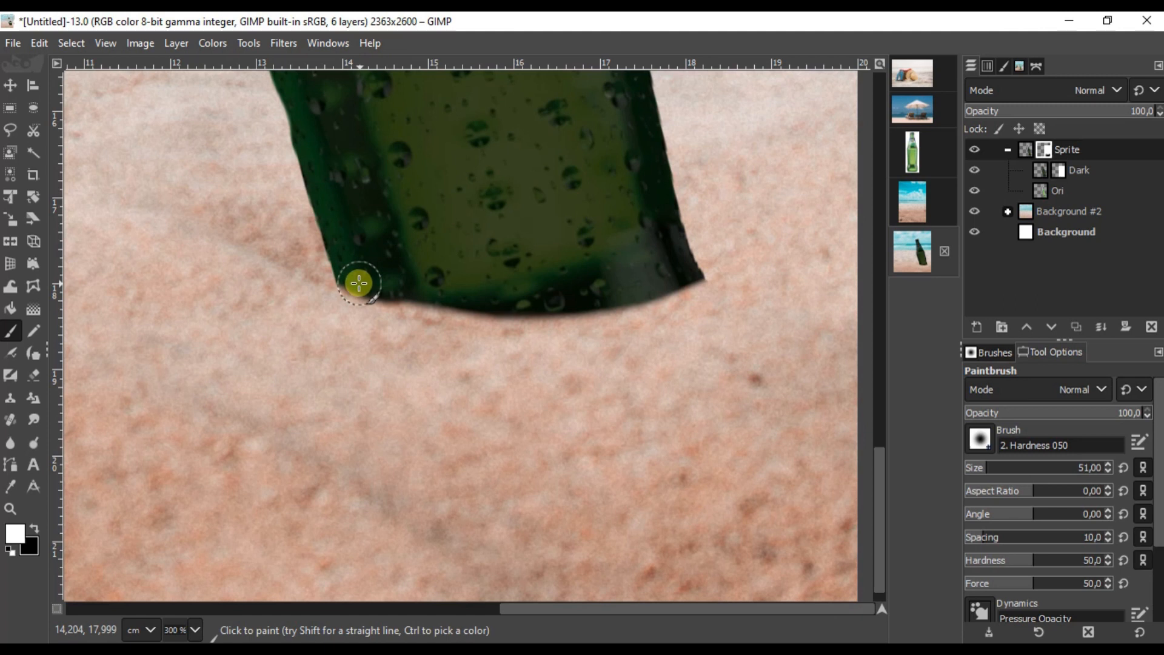
mouse_move(344, 277)
left_mouse_down()
mouse_move(472, 311)
mouse_move(670, 296)
left_mouse_up()
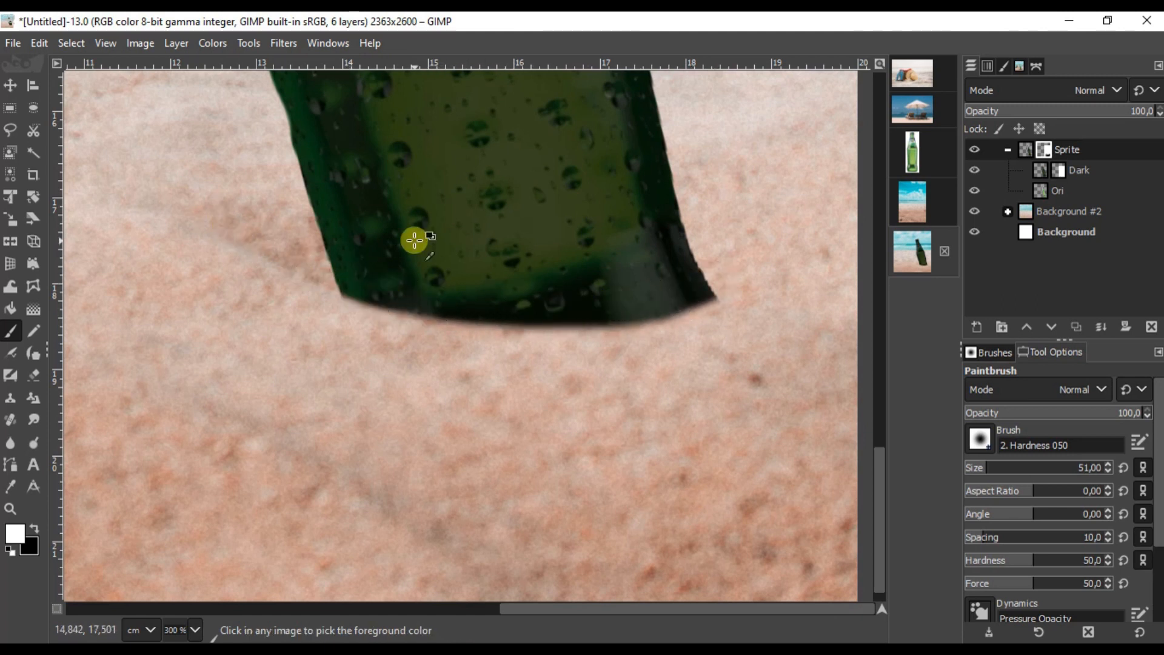
scroll(416, 239, "down", 5)
scroll(447, 403, "up", 4)
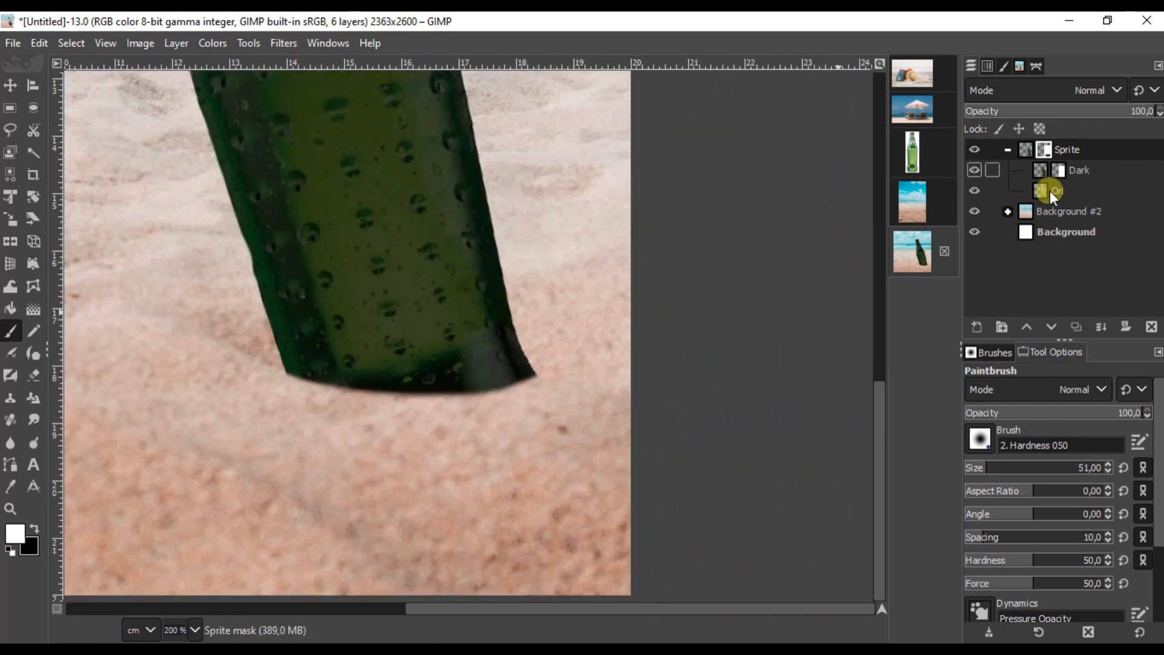
left_click(35, 533)
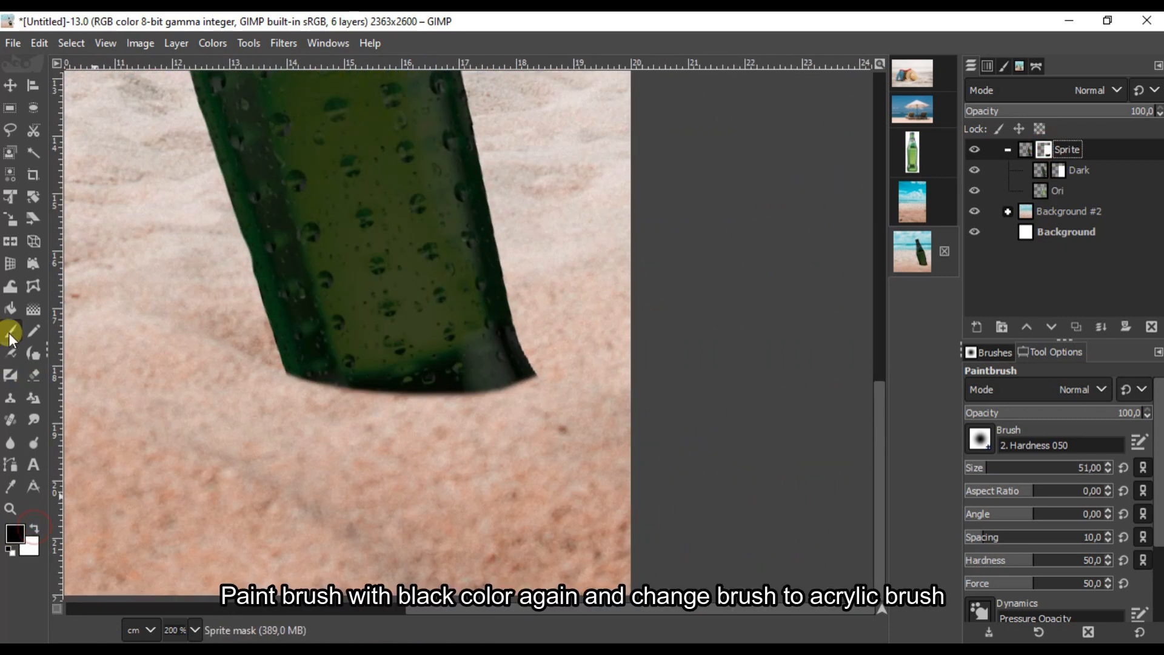
Step: Paint black Acrylic 02 strokes along the bottle's bottom edge for a grainy sand fringe
left_click(976, 439)
left_click(980, 239)
scroll(558, 379, "up", 4)
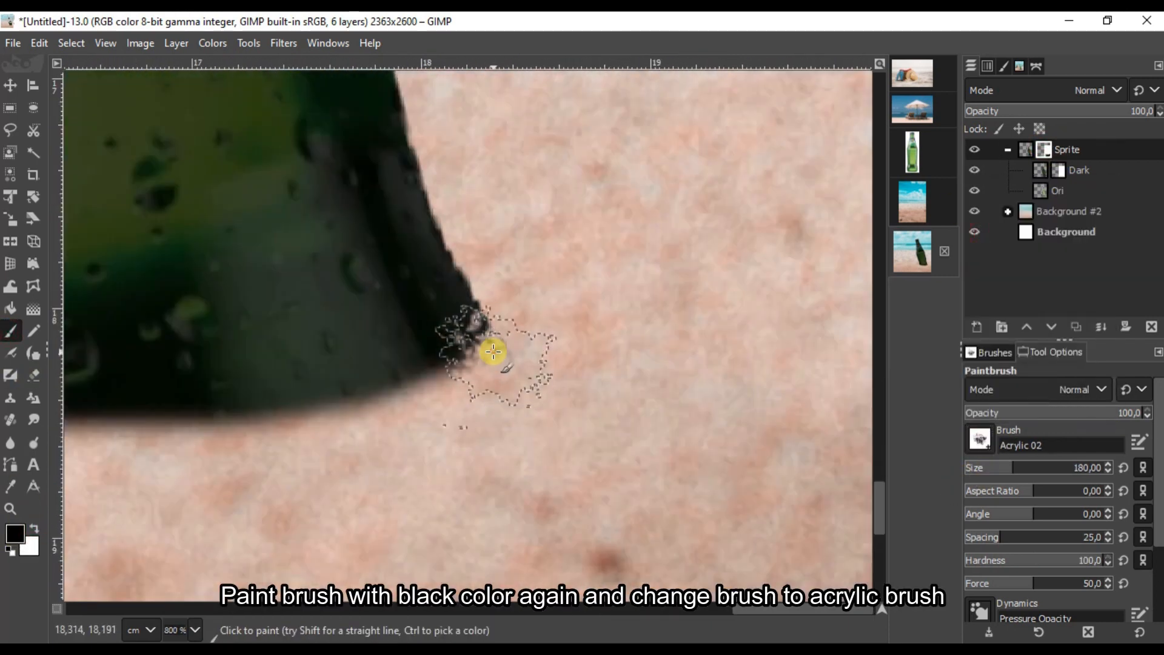
scroll(481, 311, "up", 1)
mouse_move(661, 413)
left_mouse_down()
mouse_move(554, 431)
mouse_move(356, 413)
left_mouse_up()
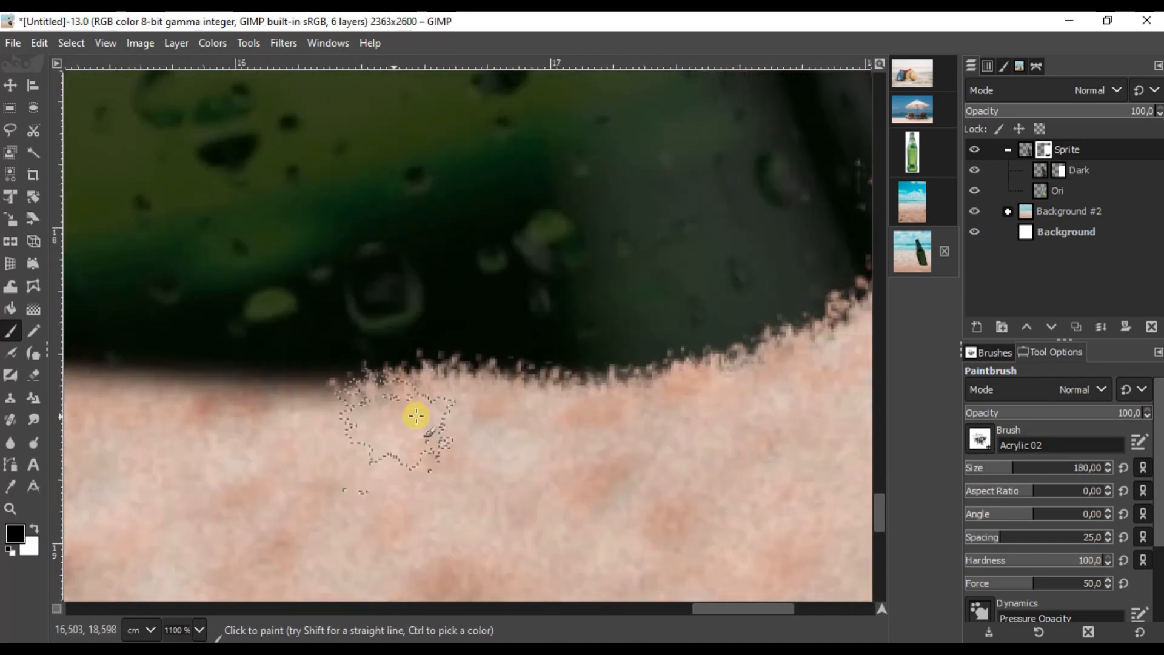
scroll(356, 412, "up", 1)
left_click_drag(717, 411, 271, 395)
Step: Extend the grainy strokes to the left and lower-left edge, then select the Dark layer's mask
mouse_move(831, 467)
left_mouse_down()
mouse_move(439, 421)
mouse_move(210, 356)
left_mouse_up()
scroll(612, 426, "down", 11)
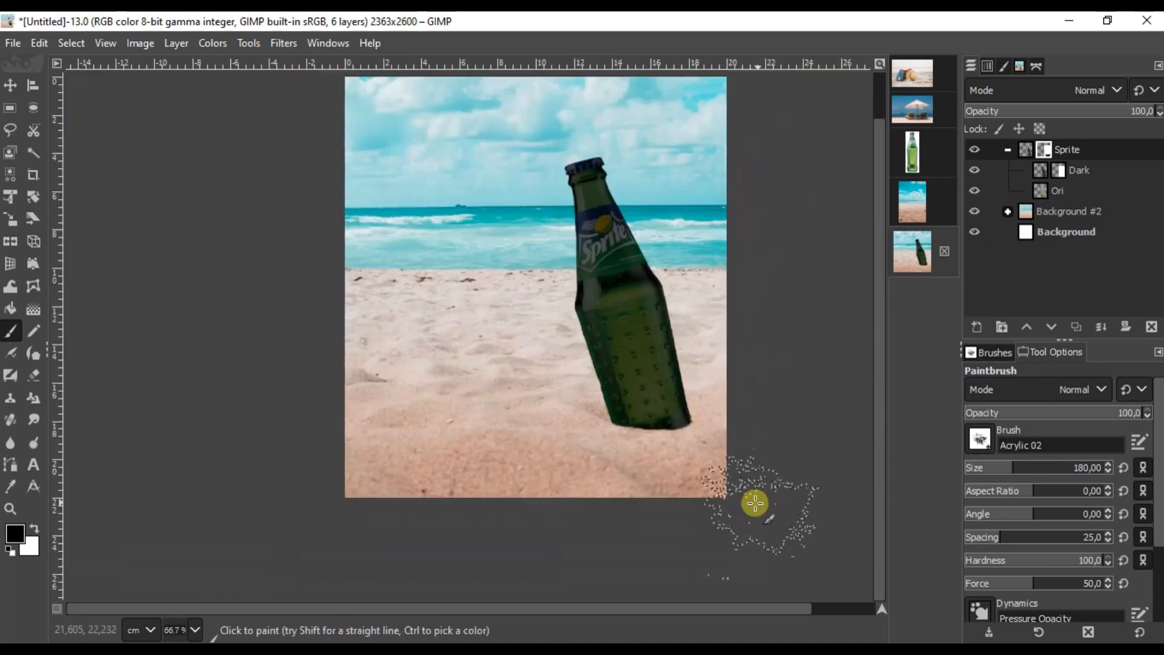
scroll(691, 425, "up", 10)
left_click_drag(685, 451, 739, 339)
scroll(739, 339, "down", 8)
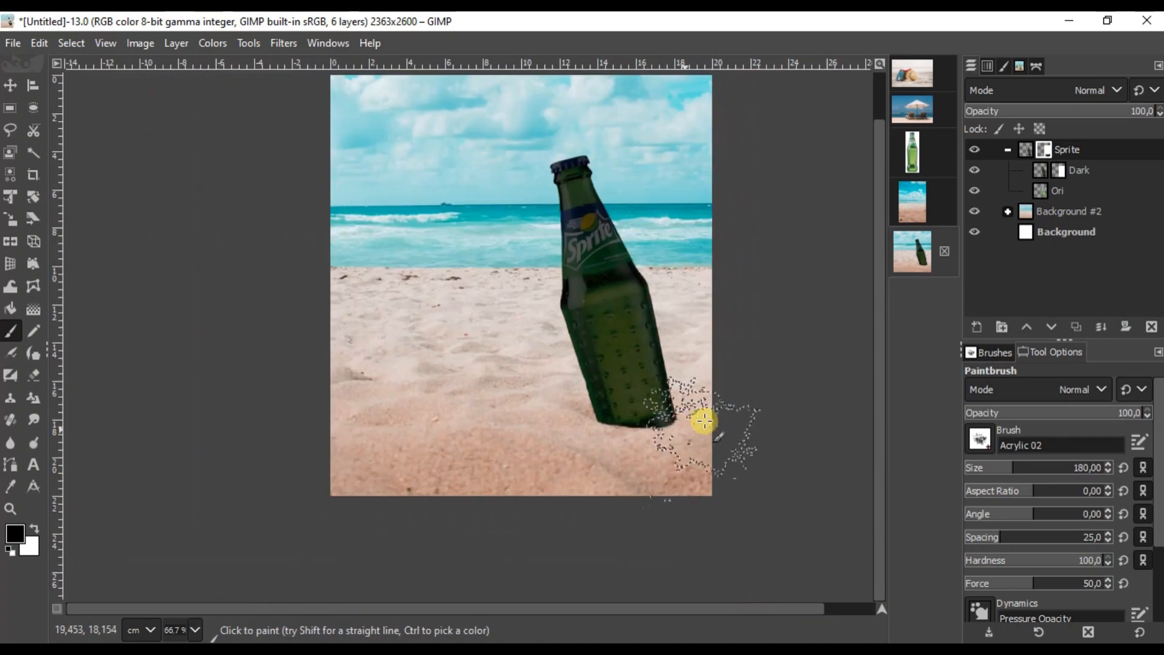
scroll(661, 418, "down", 1)
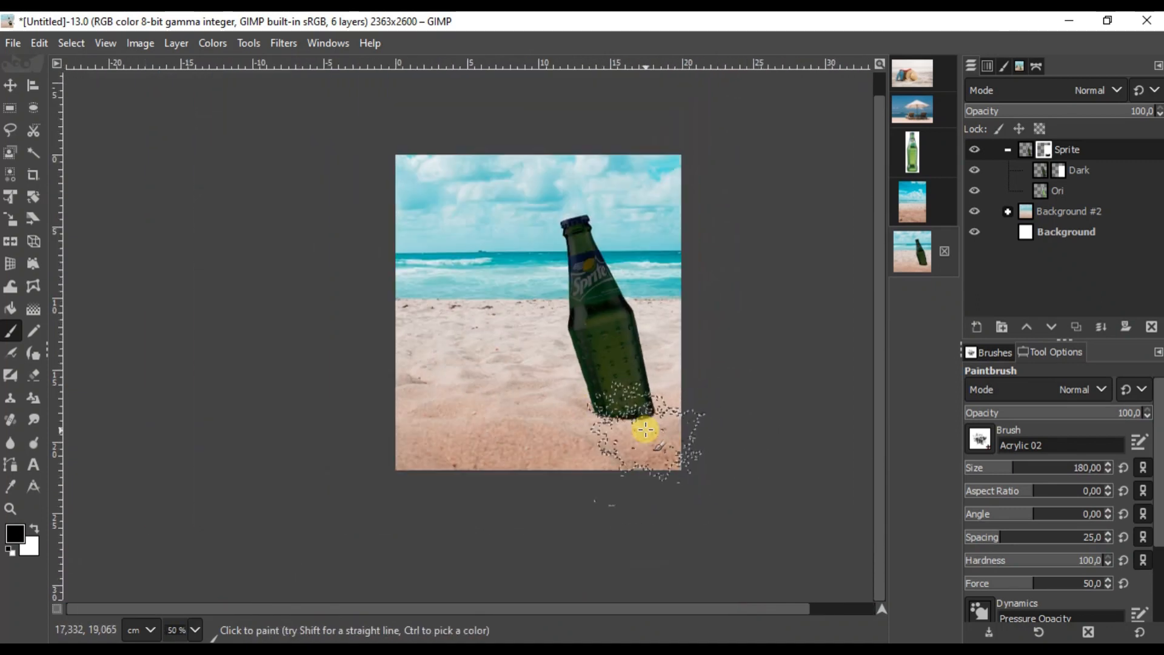
left_click(1058, 170)
Step: Choose the 2. Hardness 025 brush and raise the airbrush opacity to about 55.8
left_click(980, 438)
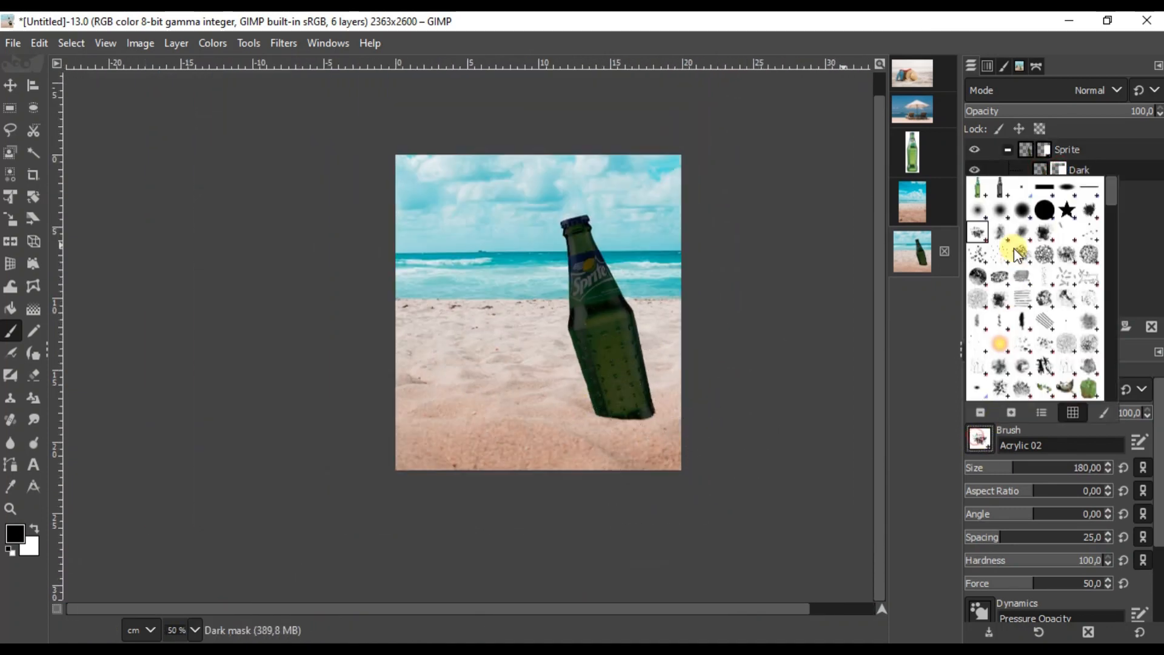
left_click(974, 211)
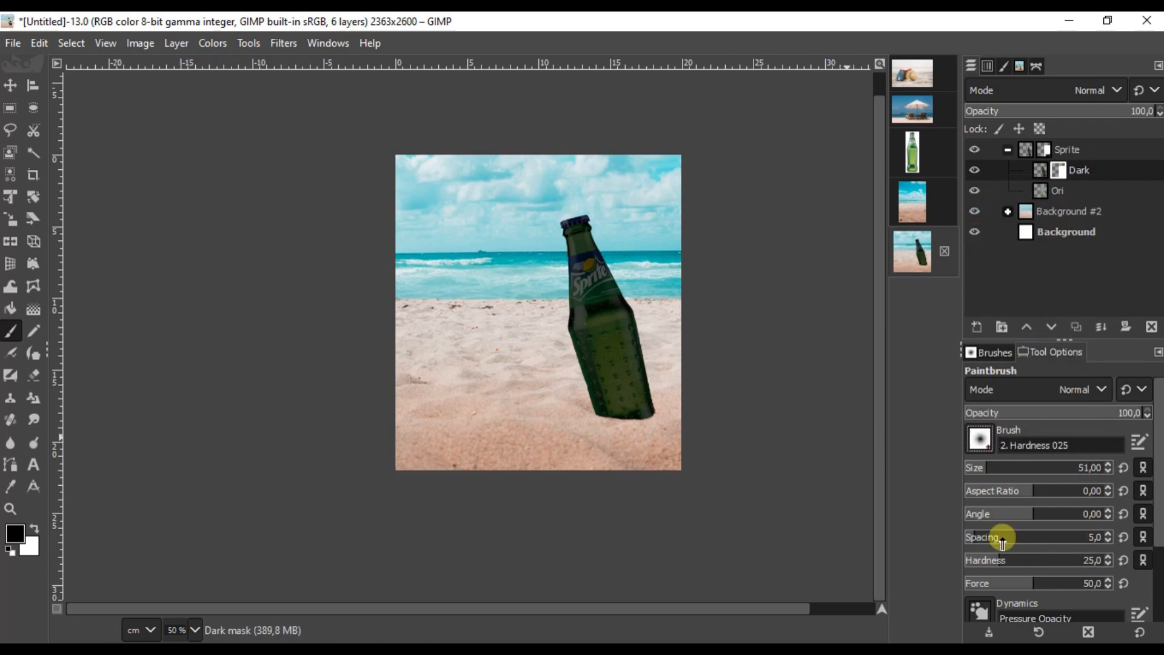
left_click(11, 356)
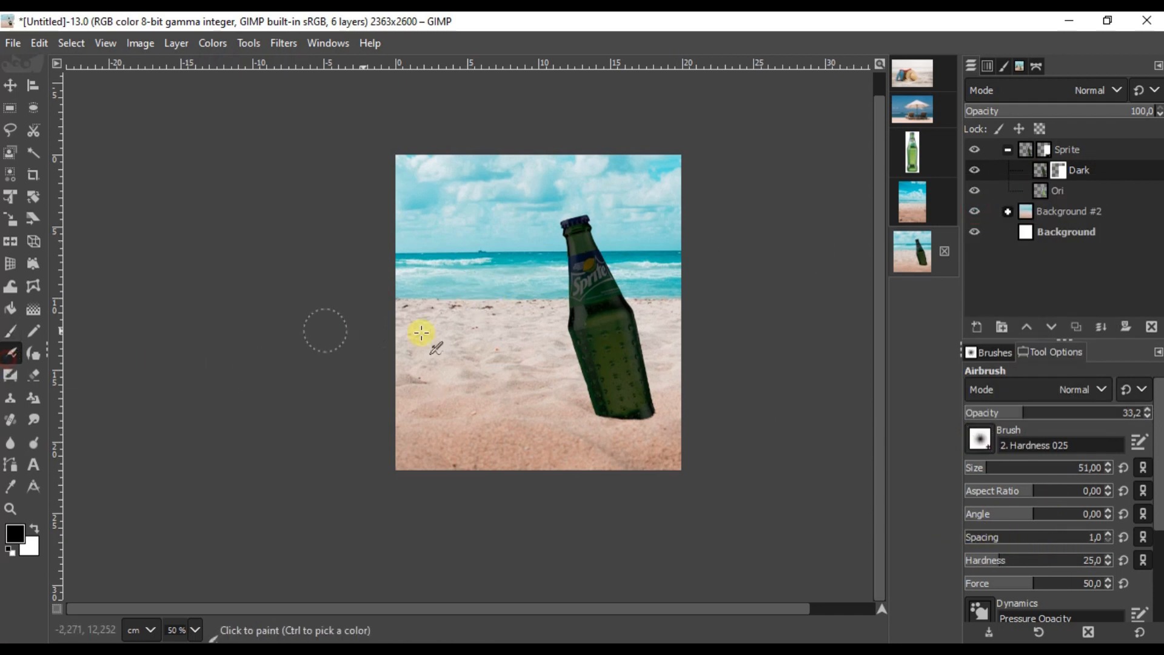
left_click(1066, 415)
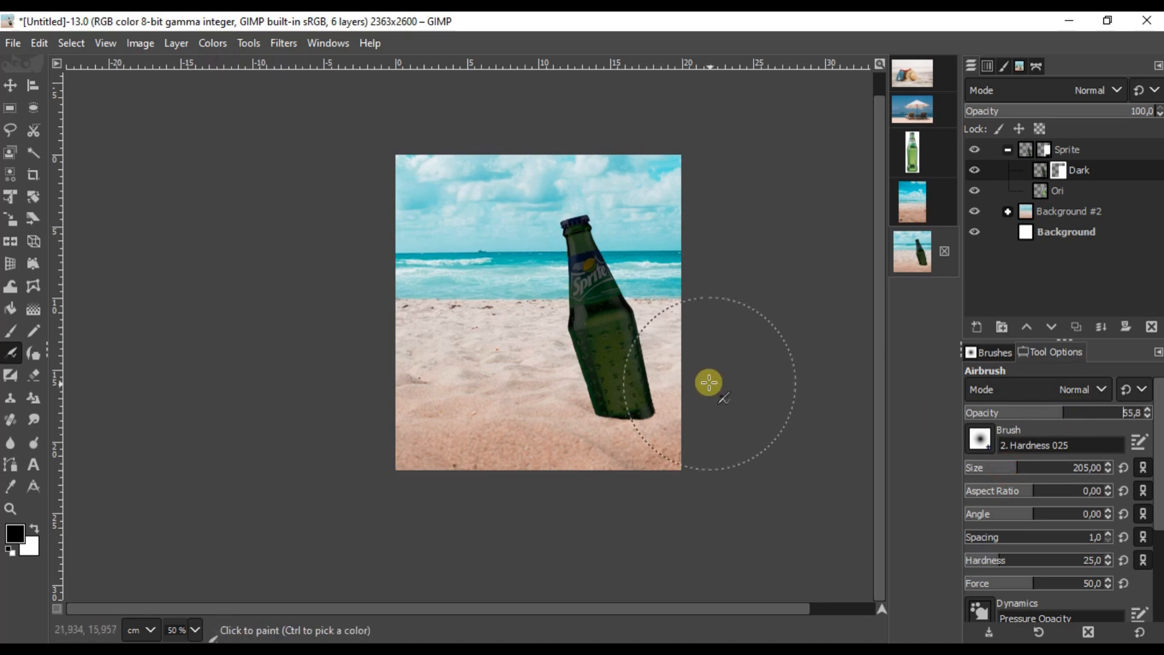
scroll(709, 384, "up", 3, "ctrl")
scroll(467, 301, "up", 5)
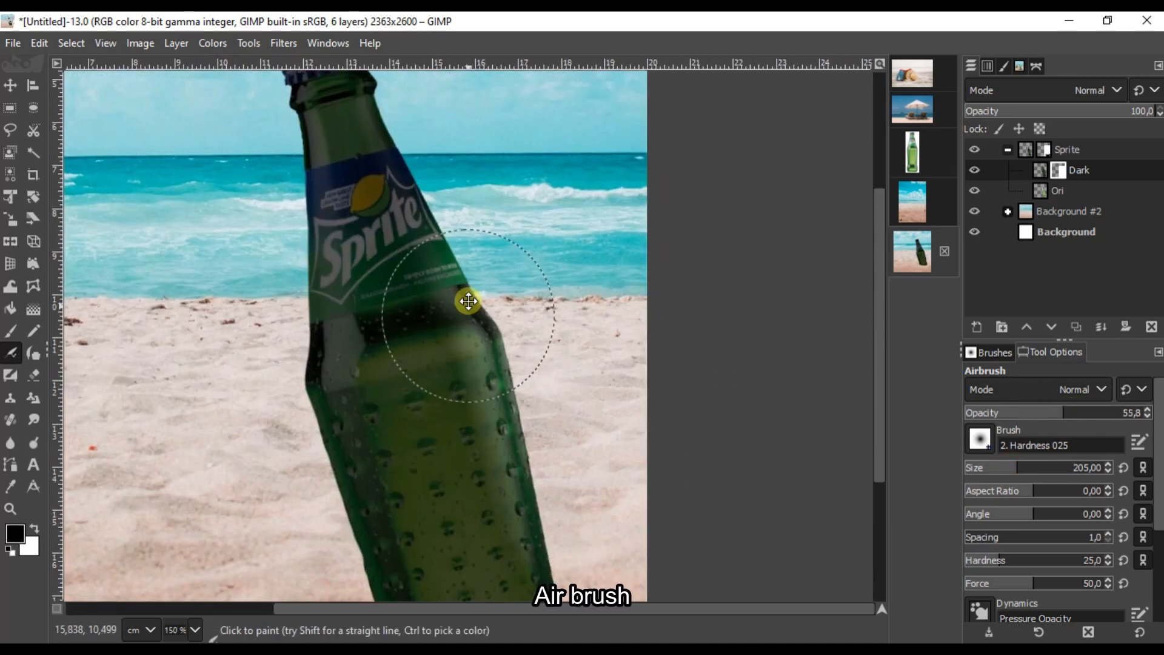
scroll(501, 312, "down", 2, "ctrl")
scroll(353, 268, "up", 3, "ctrl")
Step: Paint the Dark mask over the bottle's right side, soften it with the airbrush, then select Ori
key("p")
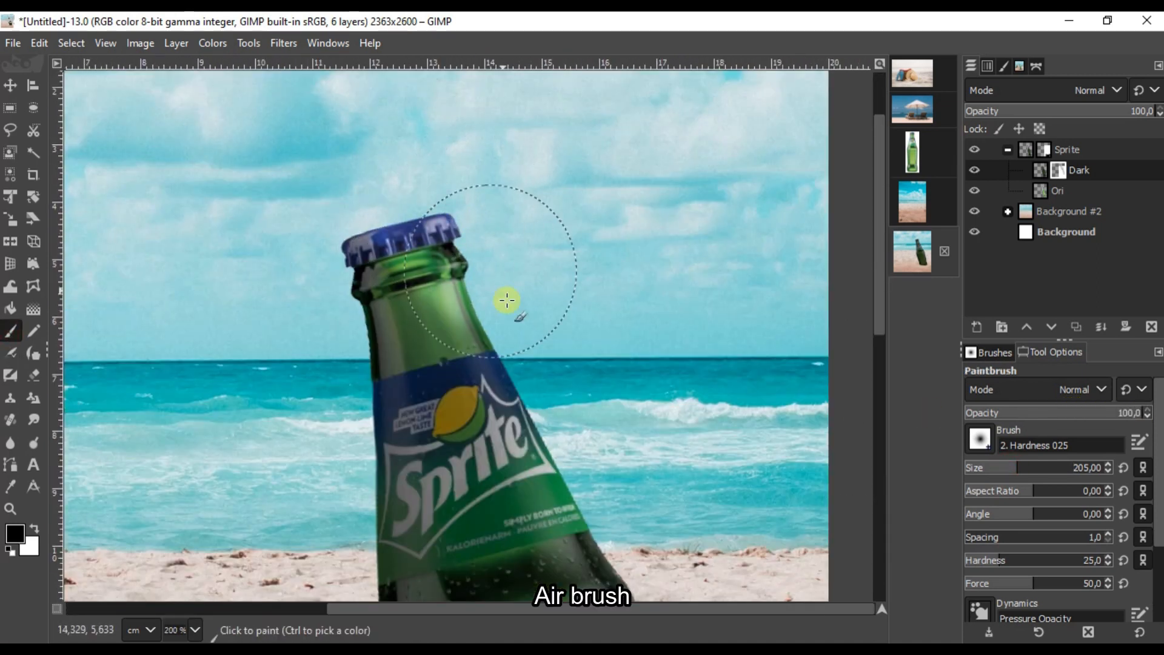
scroll(481, 247, "down", 5)
scroll(559, 325, "down", 2, "ctrl")
mouse_move(611, 444)
left_mouse_down()
mouse_move(556, 350)
mouse_move(446, 79)
left_mouse_up()
left_click(11, 353)
scroll(450, 316, "up", 2, "ctrl")
scroll(467, 240, "down", 2, "ctrl")
left_click_drag(476, 200, 569, 371)
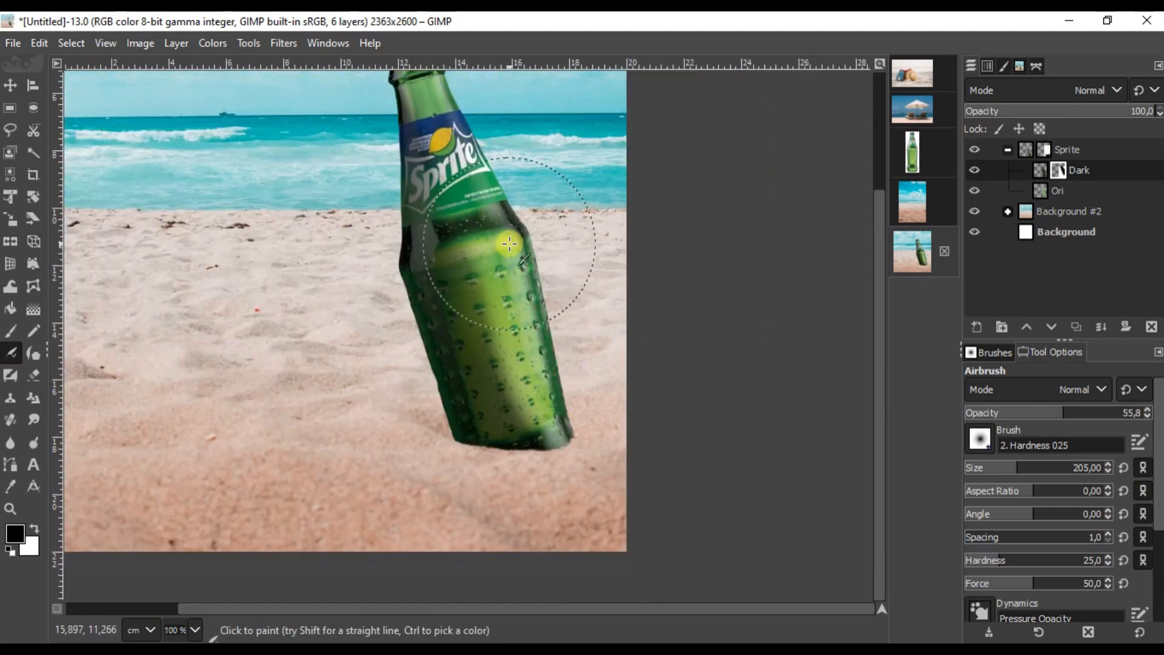
scroll(468, 117, "up", 2, "ctrl")
scroll(546, 299, "down", 4, "ctrl")
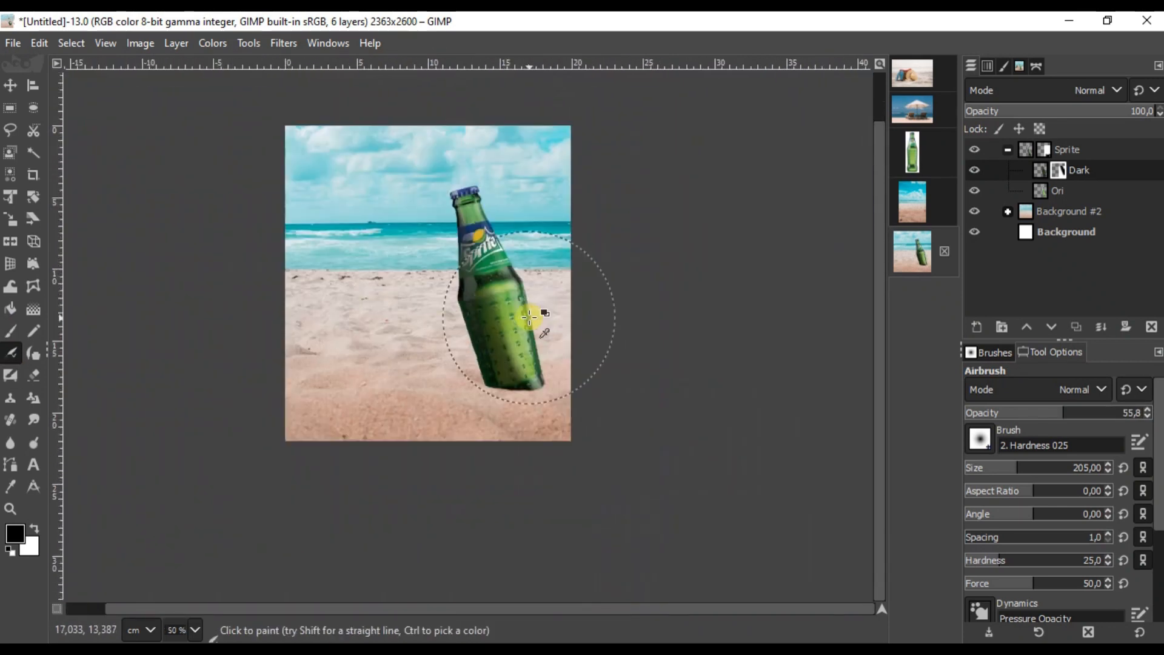
left_click(1037, 191)
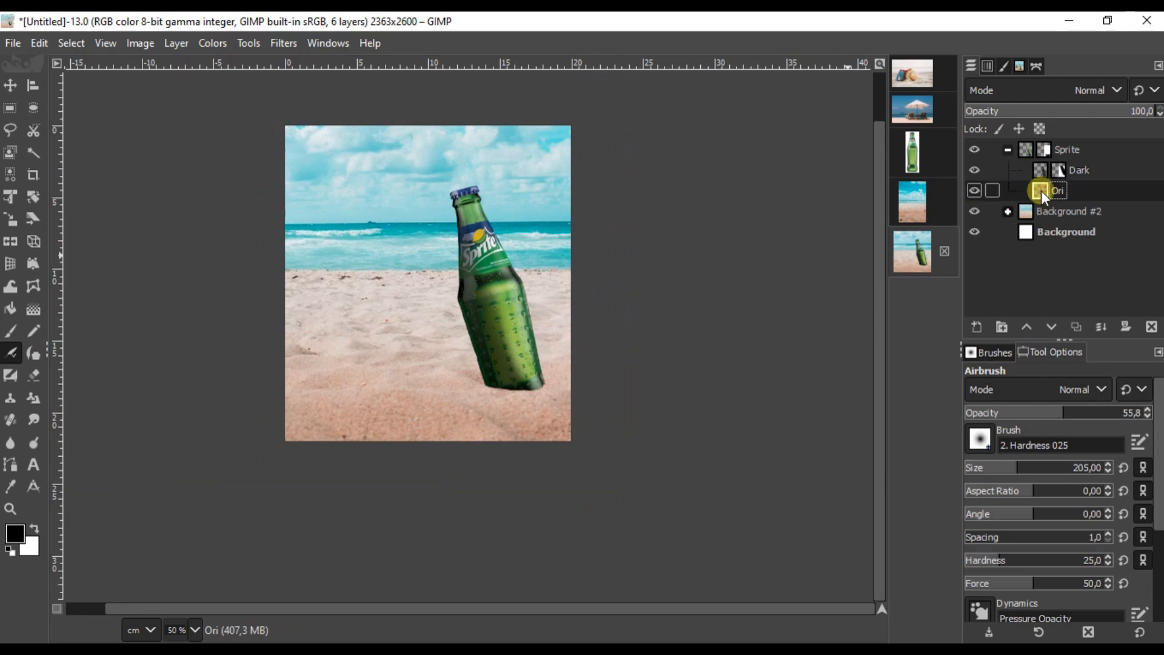
Step: Set up the Dodge/Burn tool as Dodge on Highlights with exposure 50.5
left_click(33, 438)
scroll(520, 338, "up", 3, "ctrl")
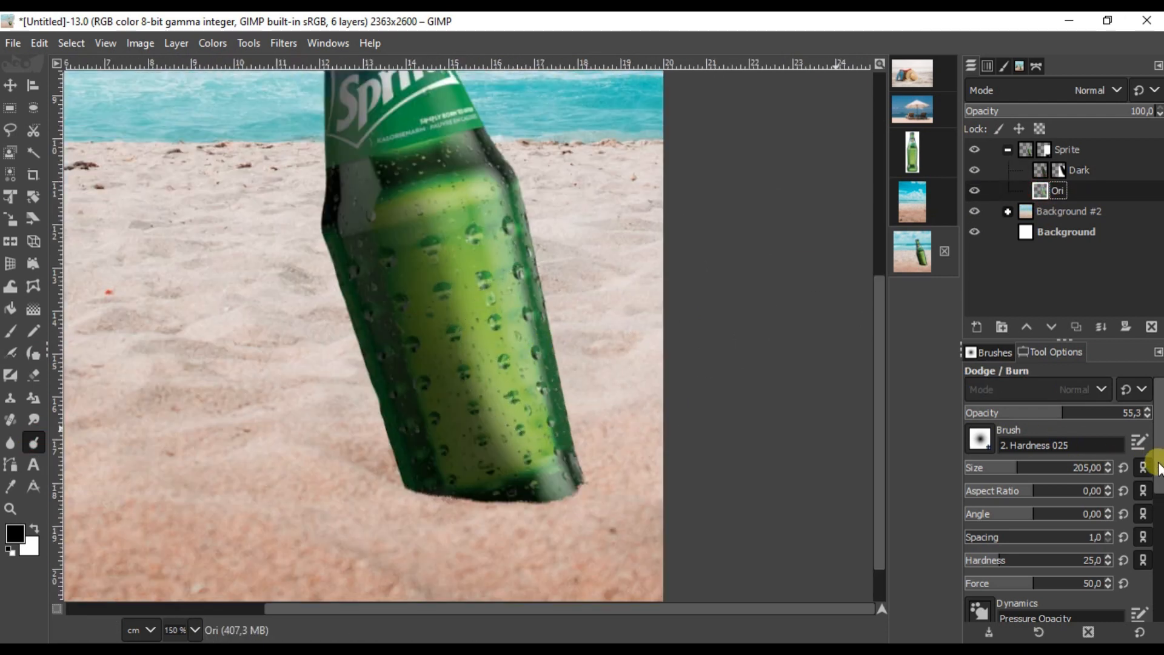
left_click_drag(1159, 468, 1159, 609)
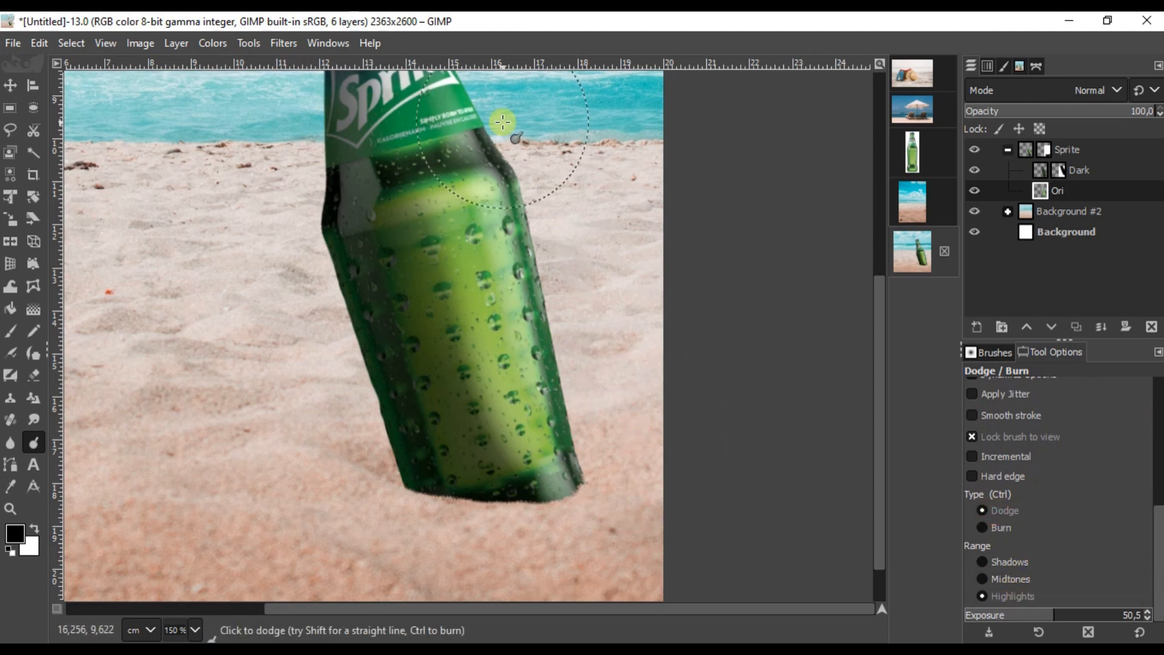
scroll(528, 315, "up", 5)
scroll(528, 312, "up", 1, "ctrl")
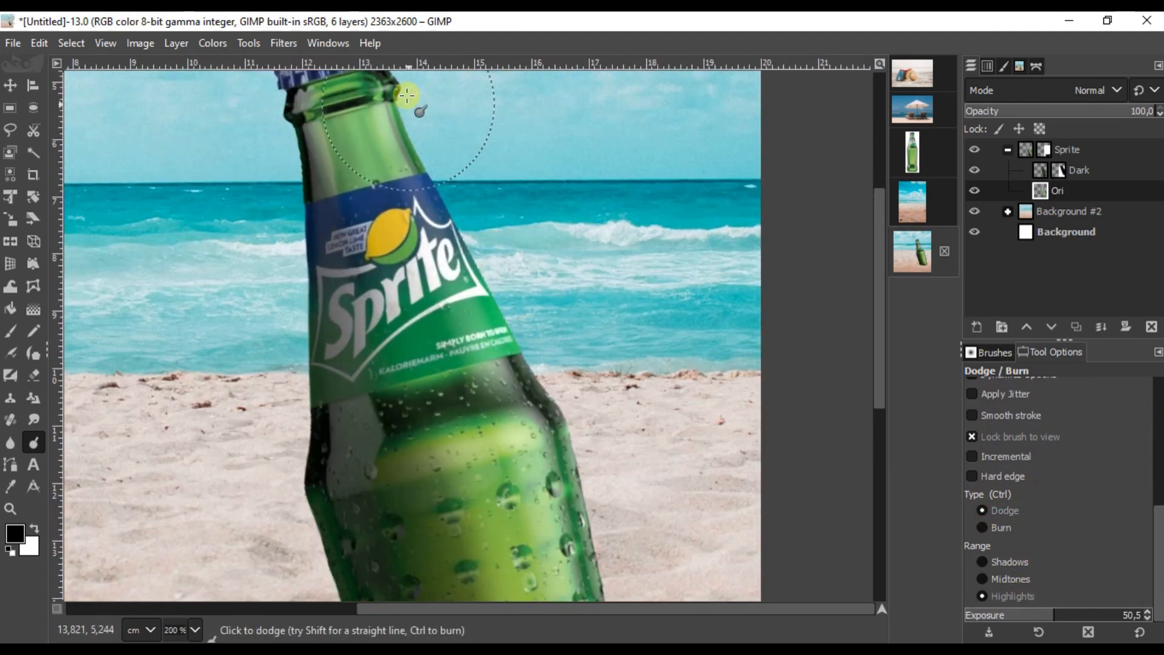
scroll(412, 182, "up", 3)
scroll(461, 272, "up", 2, "ctrl")
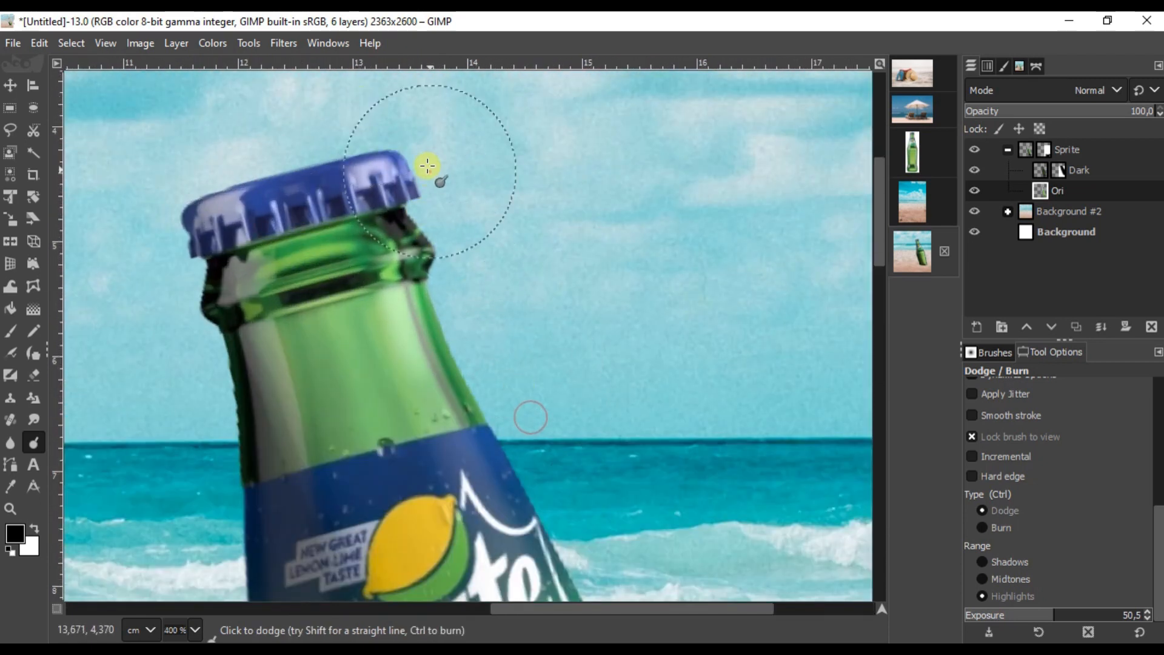
scroll(436, 234, "down", 2, "ctrl")
Step: Dodge the highlights down the bottle's right edge on the Ori layer
left_click_drag(476, 301, 419, 197)
mouse_move(492, 335)
left_mouse_down()
mouse_move(583, 533)
mouse_move(526, 209)
left_mouse_up()
left_click_drag(525, 205, 598, 533)
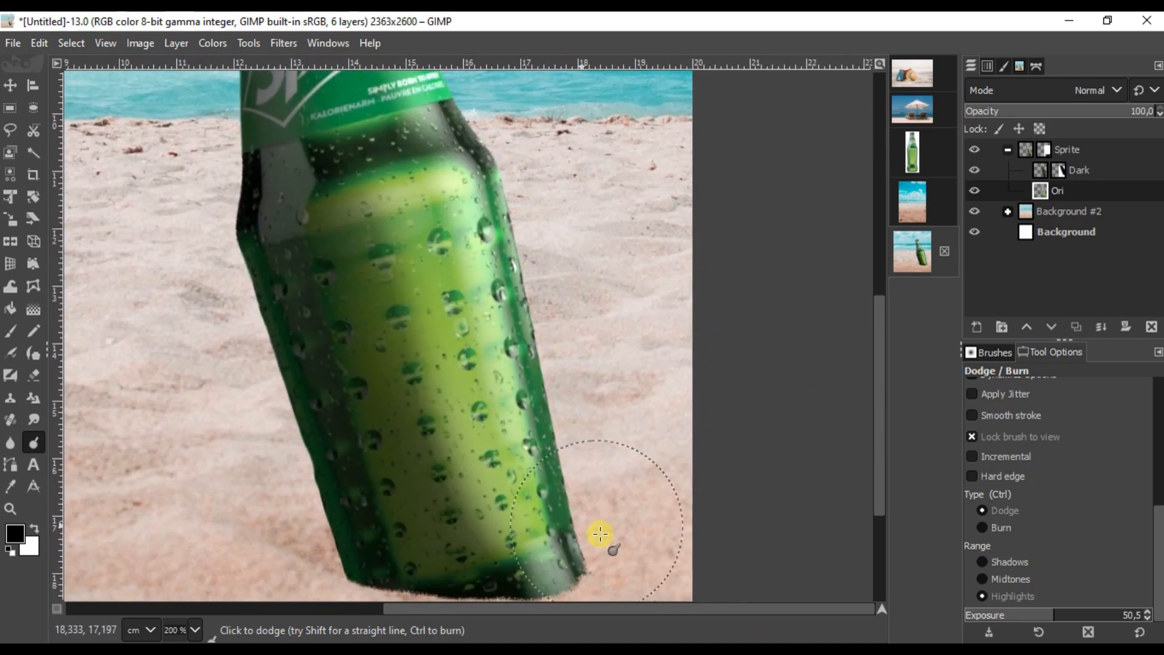
scroll(533, 390, "down", 3)
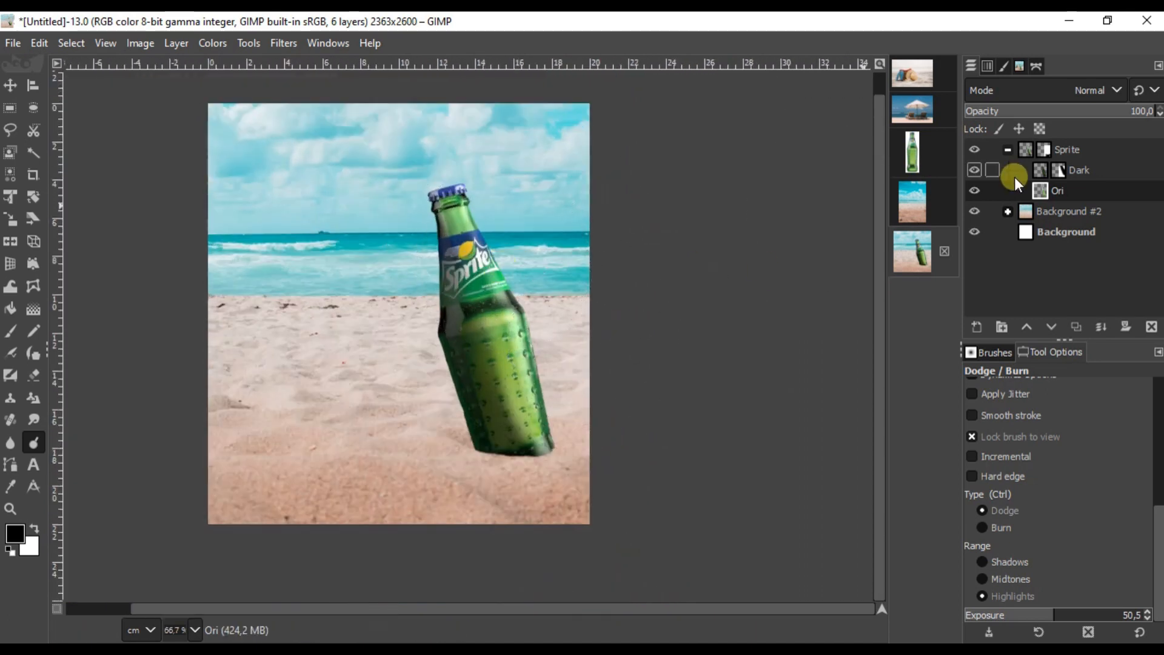
Step: Create a new layer named 'shadow' and lower it below Ori
left_click(1064, 191)
left_click(982, 328)
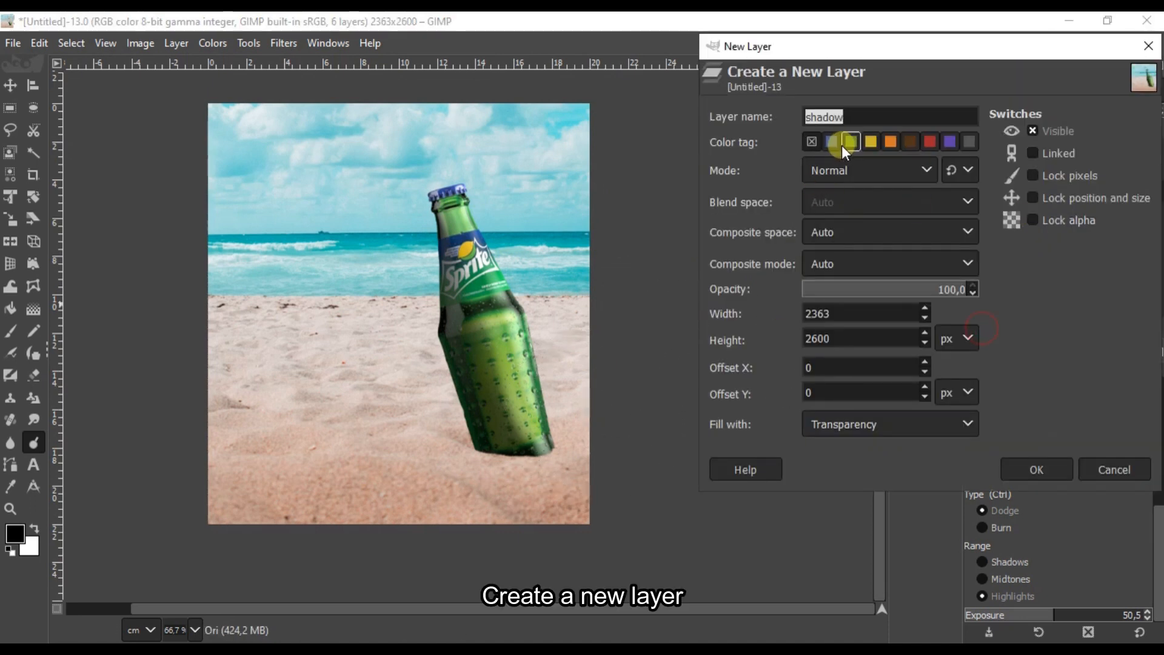
type("shadow")
key("Return")
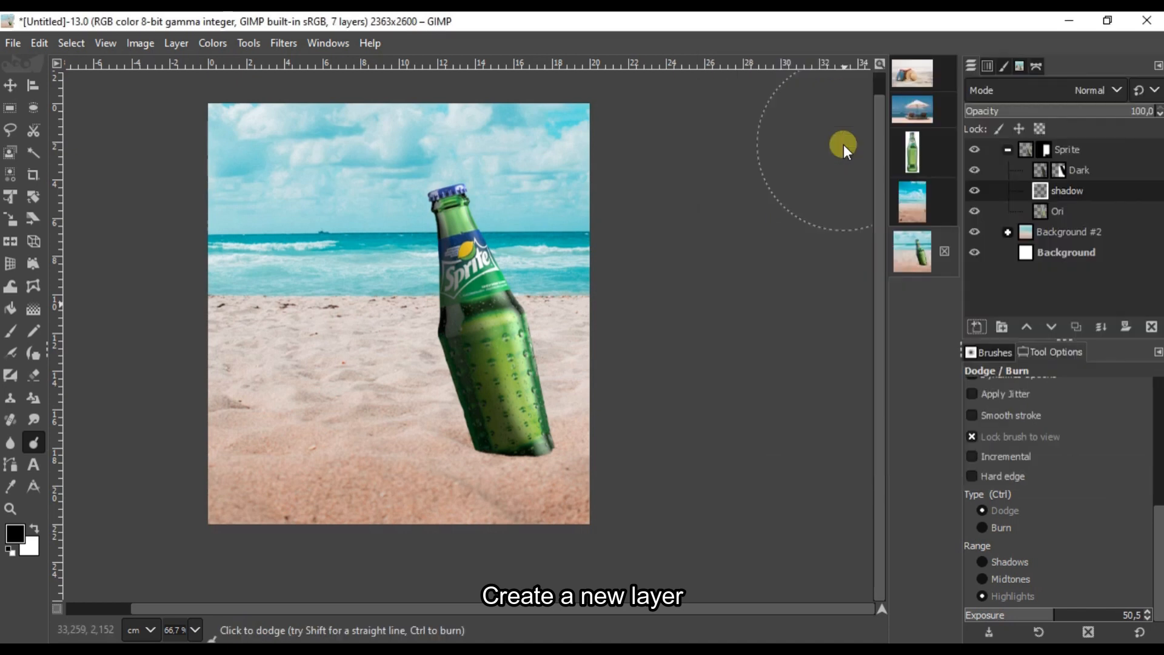
left_click(1051, 326)
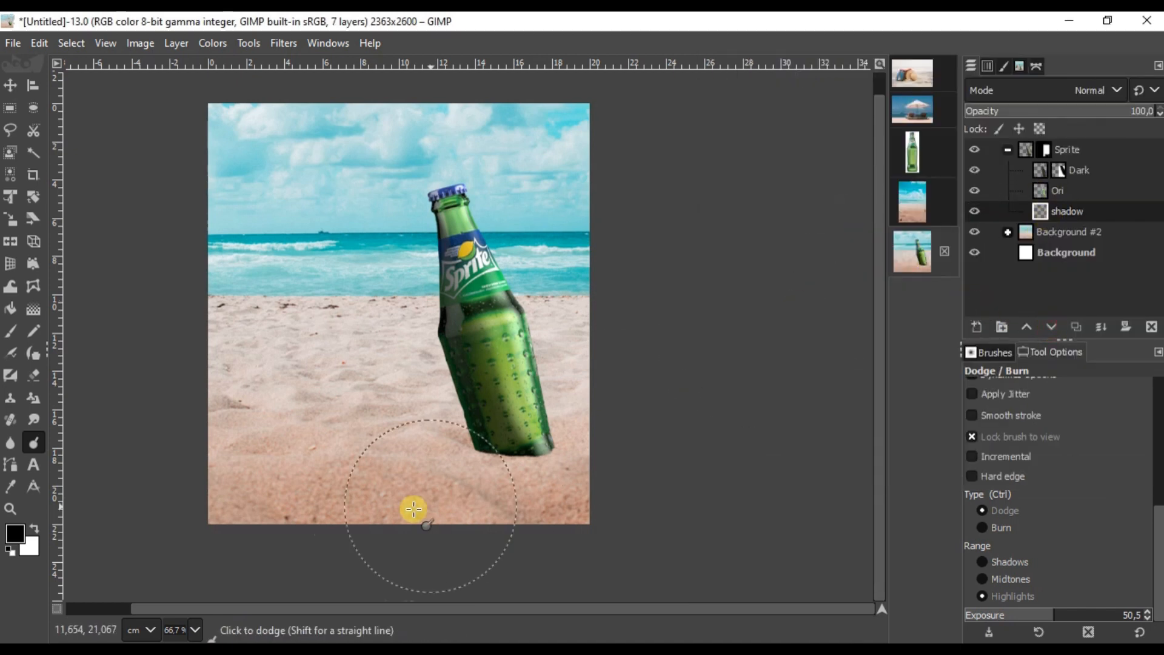
Step: Set the airbrush to aspect ratio 5 and opacity 44.7
scroll(461, 500, "up", 2)
left_click(11, 353)
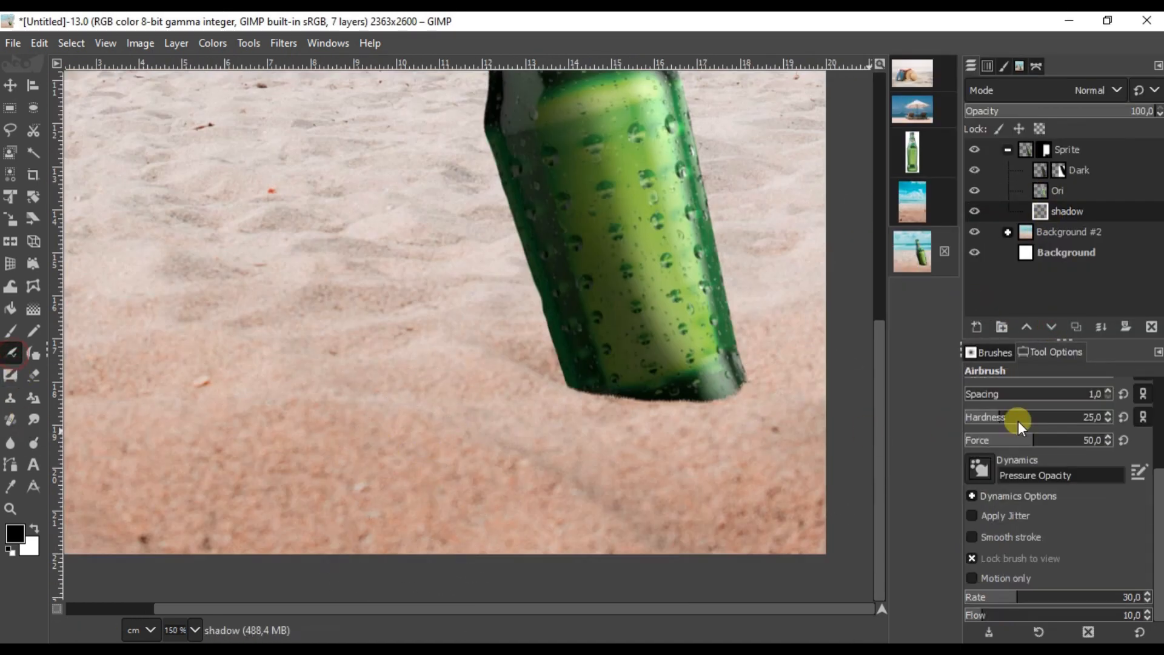
left_click_drag(1158, 540, 1159, 447)
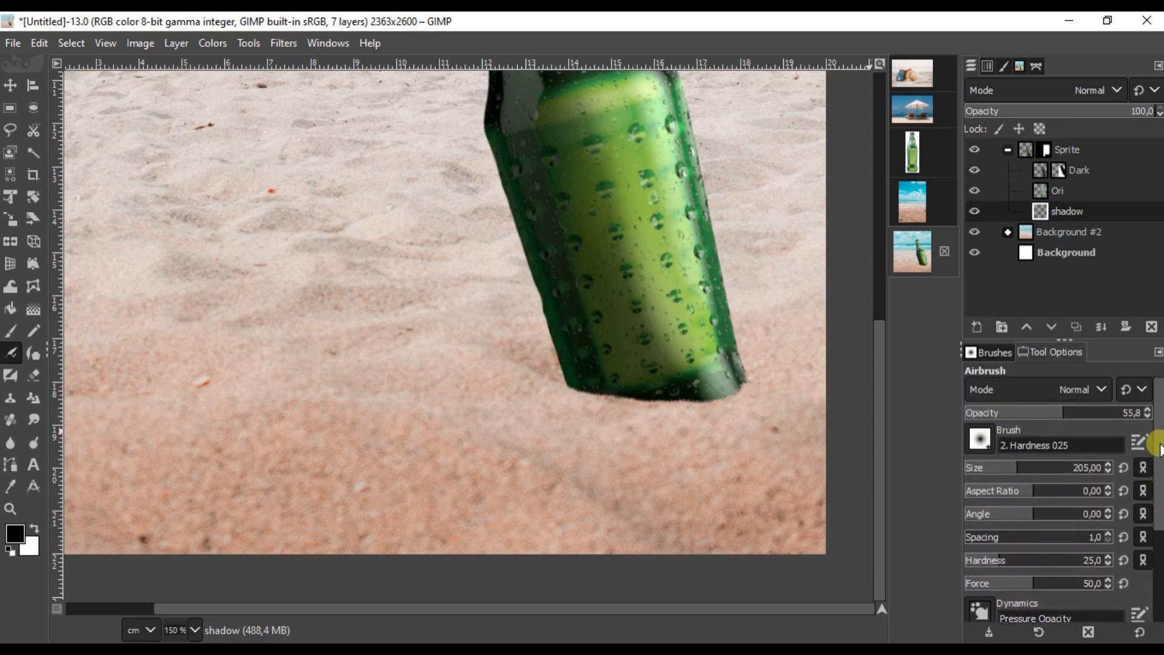
left_click(1042, 484)
scroll(609, 402, "up", 1)
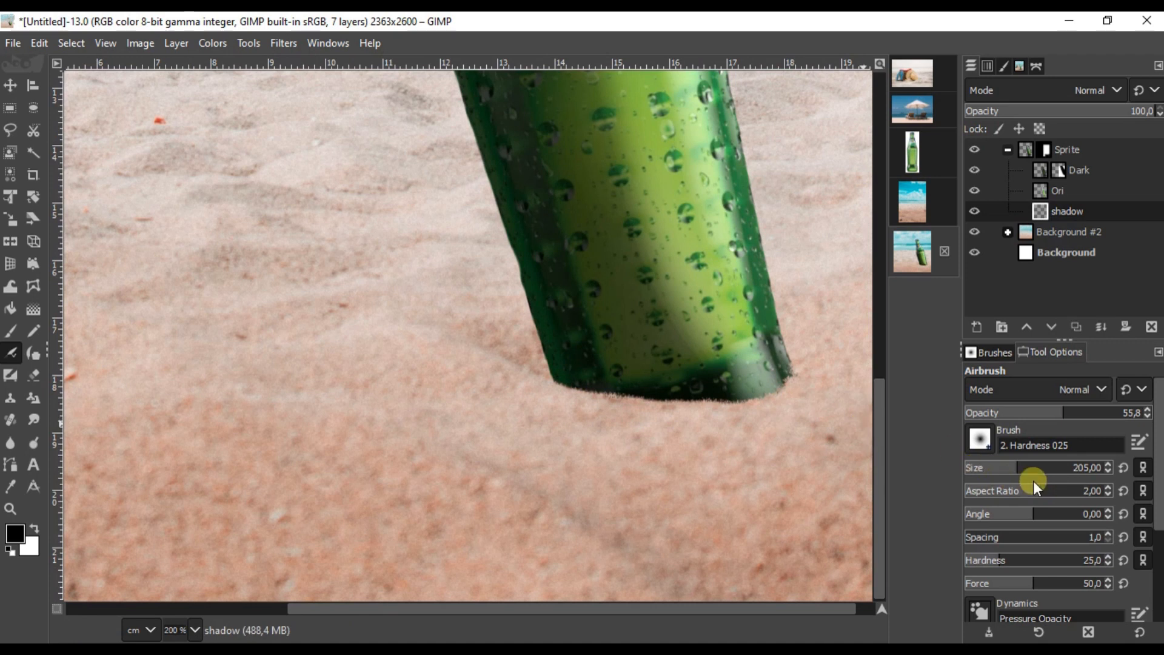
left_click(1058, 487)
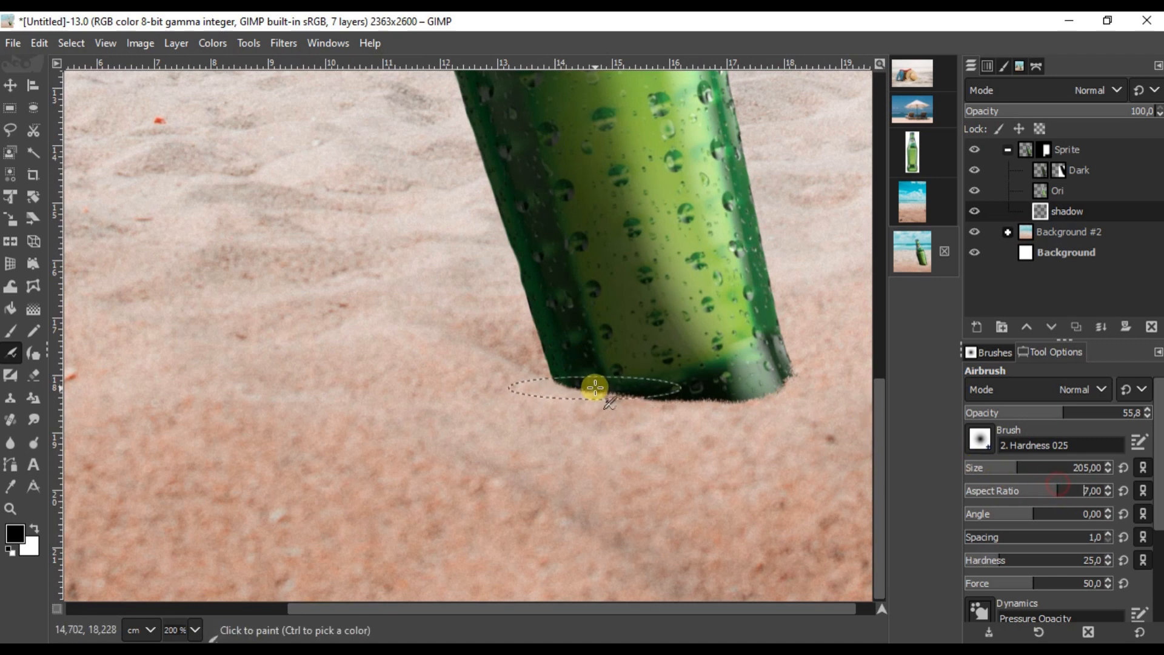
left_click(1051, 489)
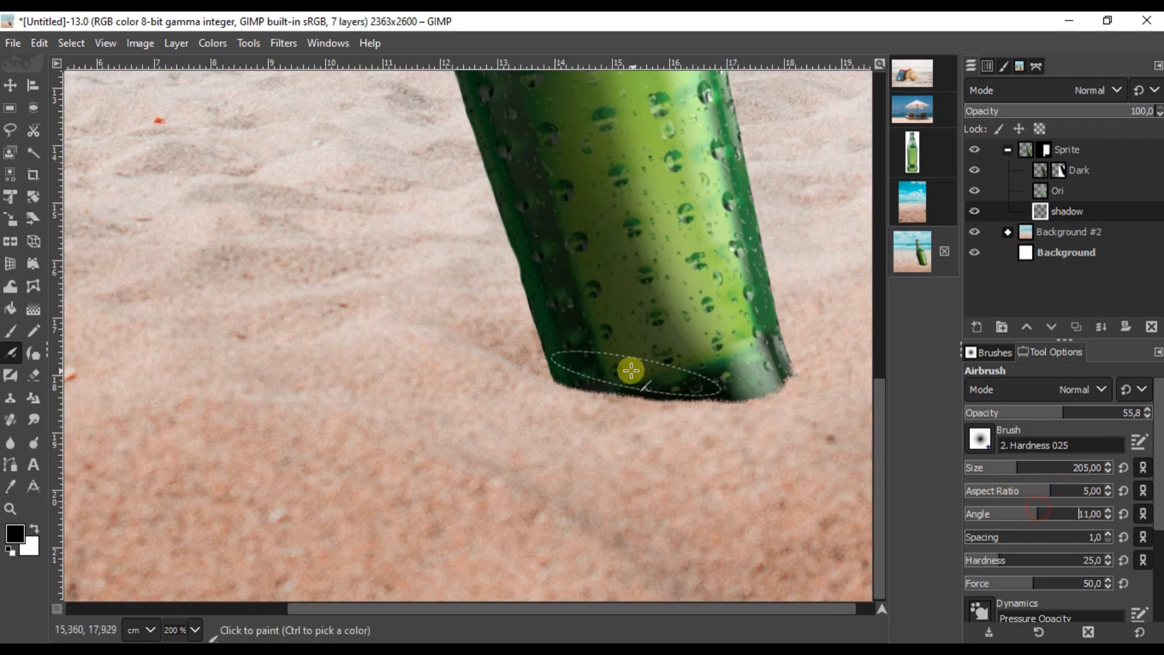
left_click(1047, 416)
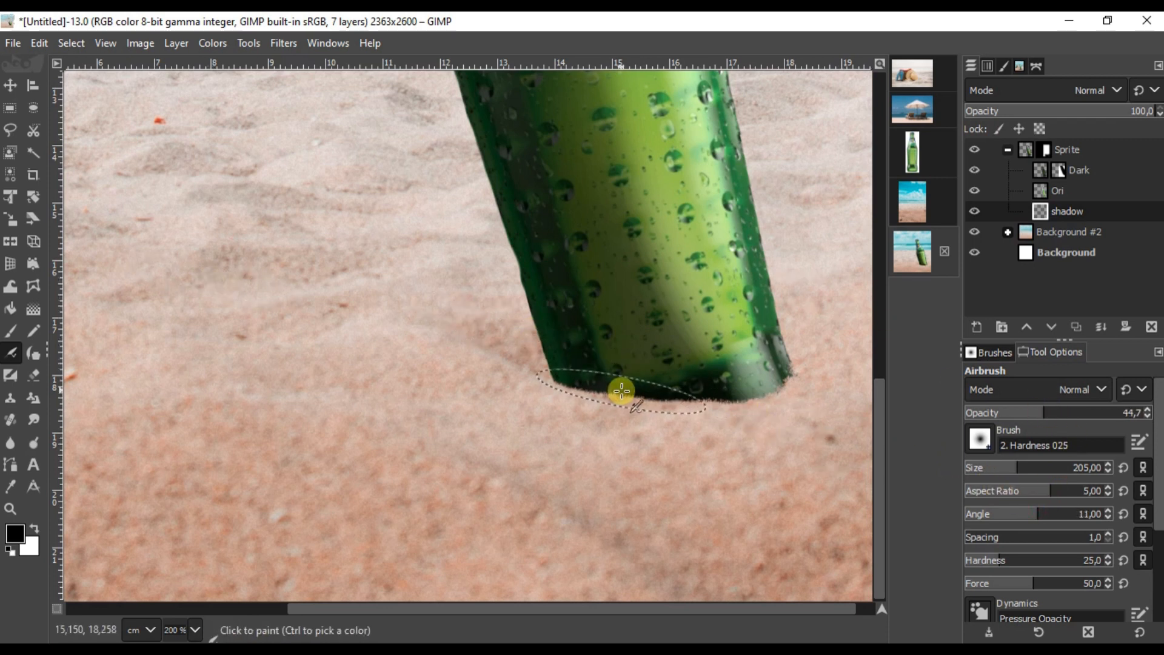
scroll(541, 360, "down", 1, "ctrl")
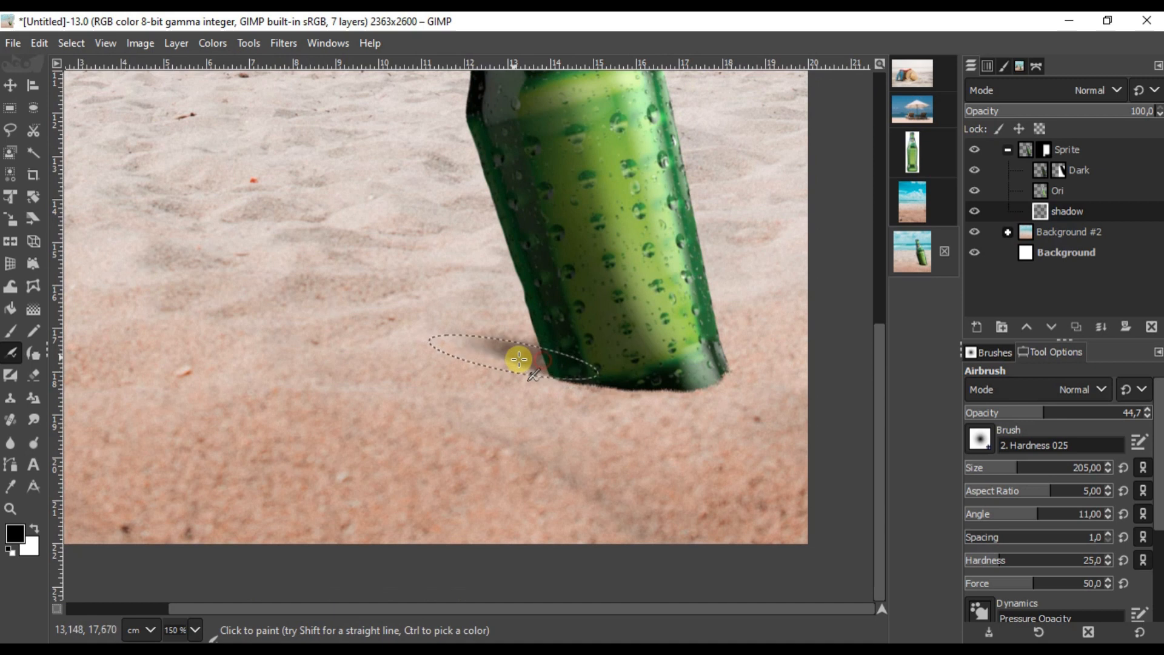
scroll(508, 357, "down", 2, "ctrl")
scroll(504, 367, "up", 2, "ctrl")
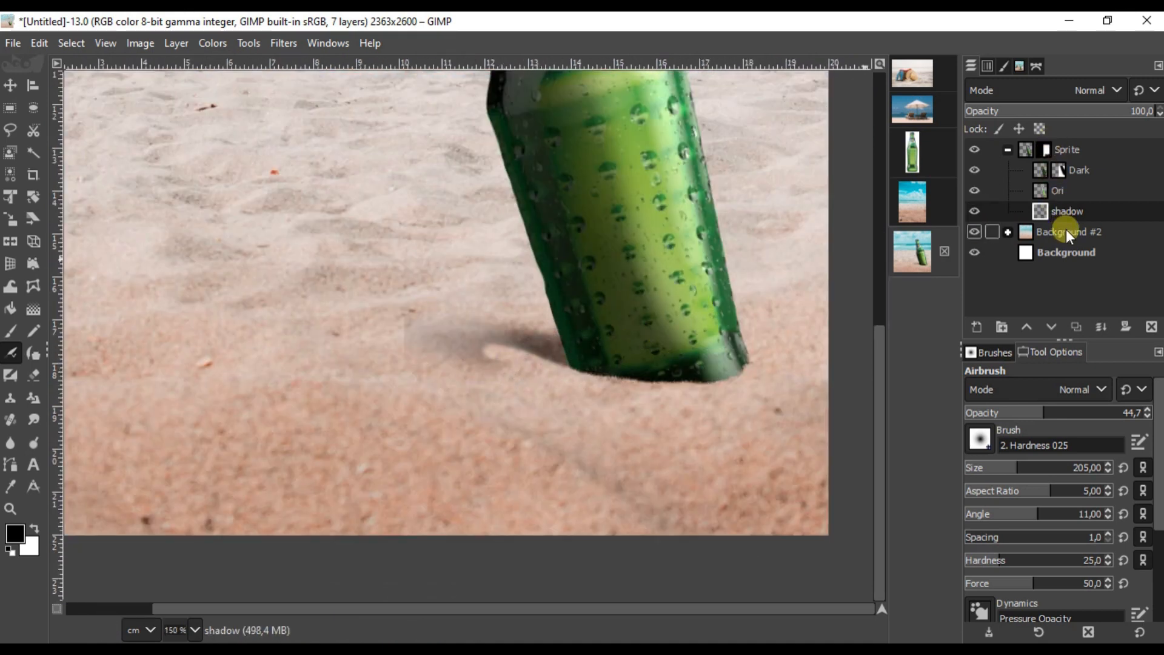
Step: Move the shadow layer out of the Sprite group to sit below it
left_click_drag(1081, 210, 1073, 227)
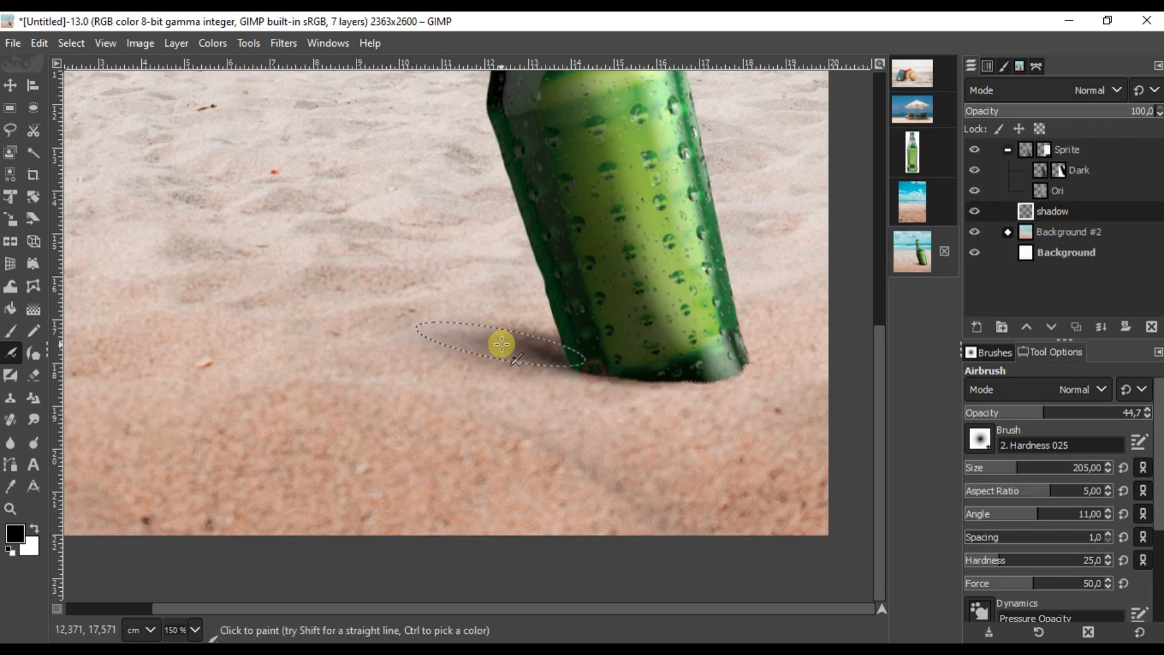
scroll(476, 338, "down", 4, "ctrl")
scroll(527, 350, "up", 7, "ctrl")
scroll(527, 350, "down", 3, "ctrl")
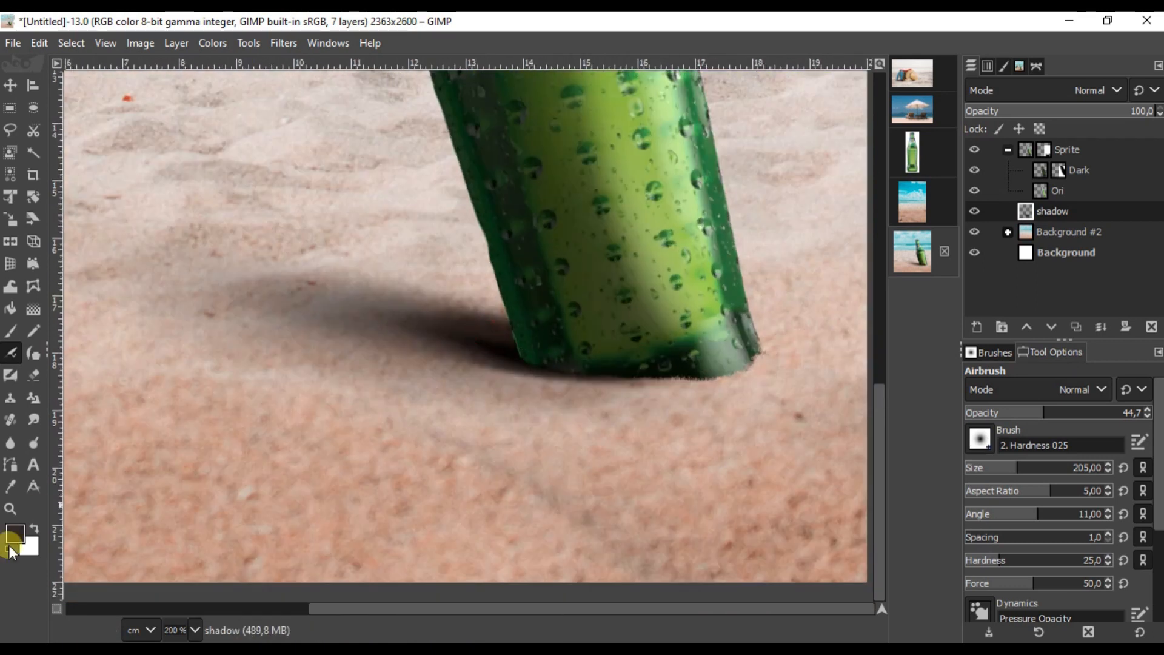
Step: Airbrush a soft black shadow on the sand along the bottle's base
left_click(10, 550)
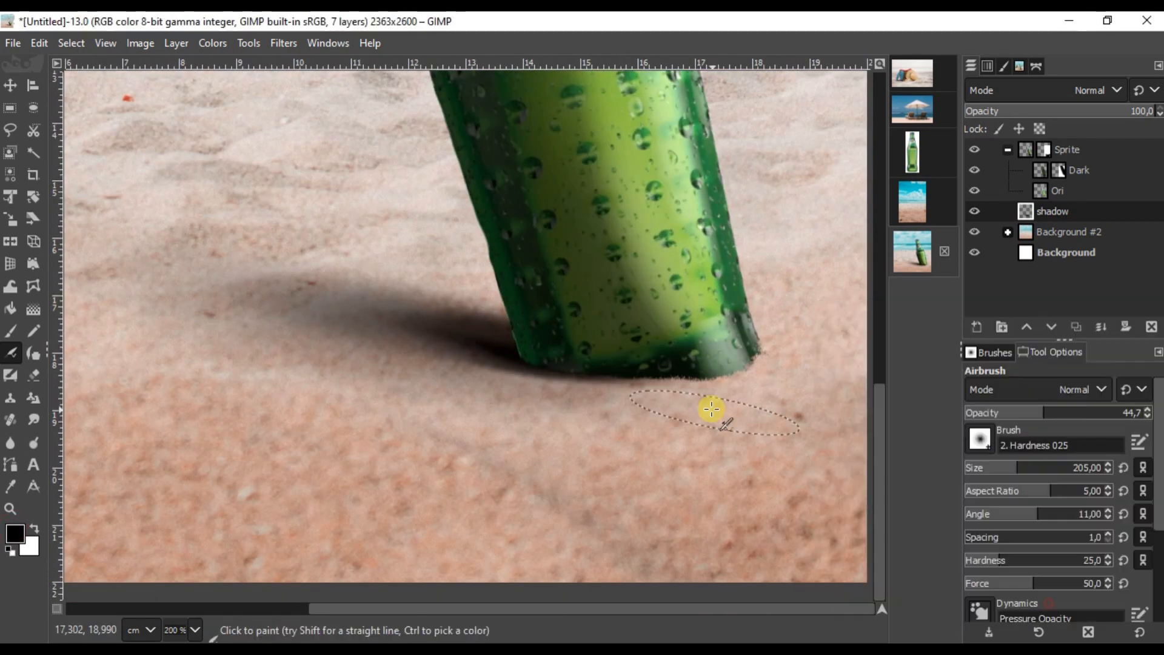
scroll(711, 410, "up", 1, "ctrl")
scroll(557, 364, "down", 1, "ctrl")
left_click_drag(452, 338, 486, 317)
scroll(489, 303, "up", 1)
left_click_drag(451, 390, 453, 378)
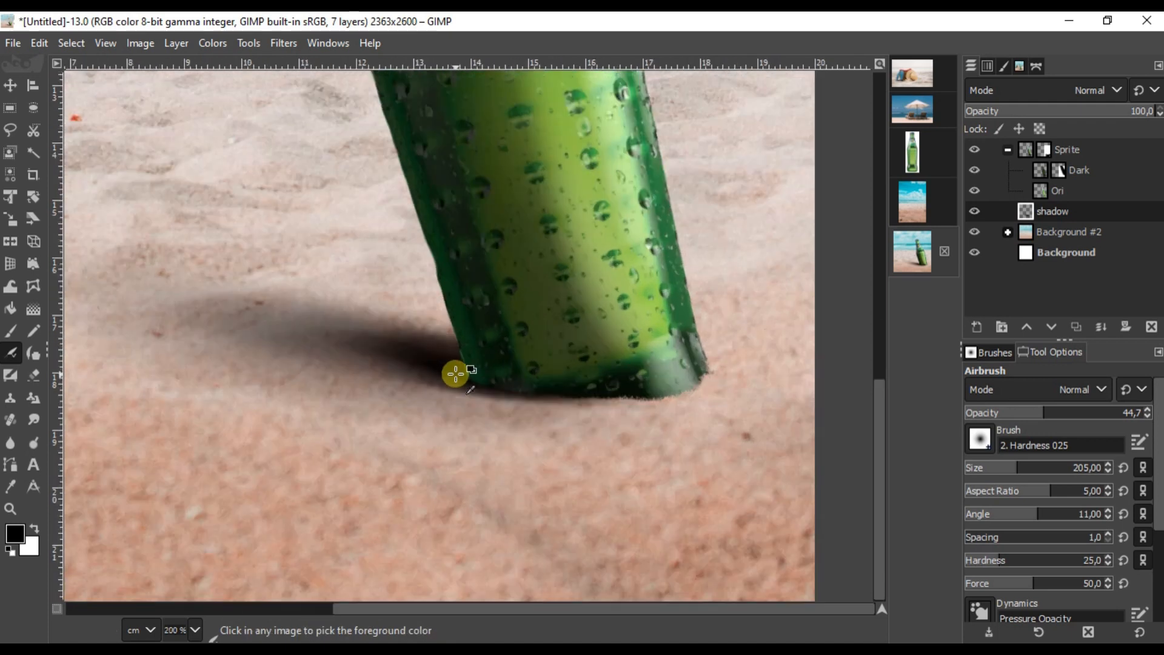
scroll(452, 378, "up", 1, "ctrl")
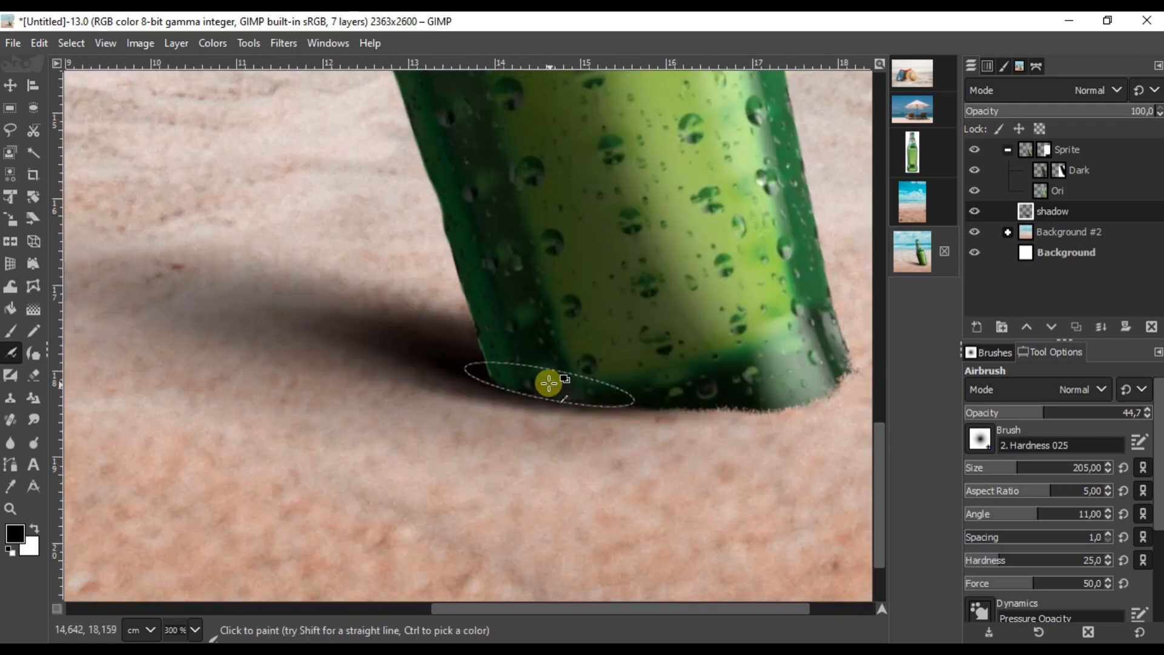
mouse_move(549, 382)
left_mouse_down()
mouse_move(566, 392)
mouse_move(667, 385)
left_mouse_up()
Step: On the Dark layer, set Dodge/Burn to Burn with a round brush (aspect ratio 0)
left_click(1051, 171)
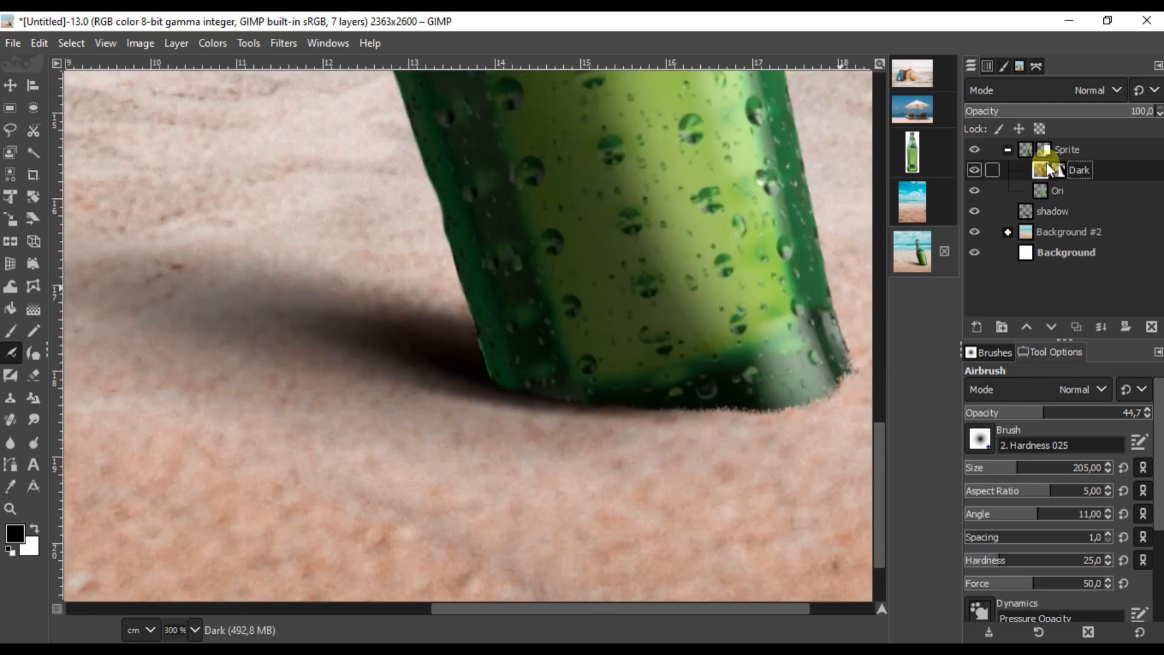
left_click(1040, 486)
left_click_drag(1158, 485, 1158, 606)
left_click(984, 582)
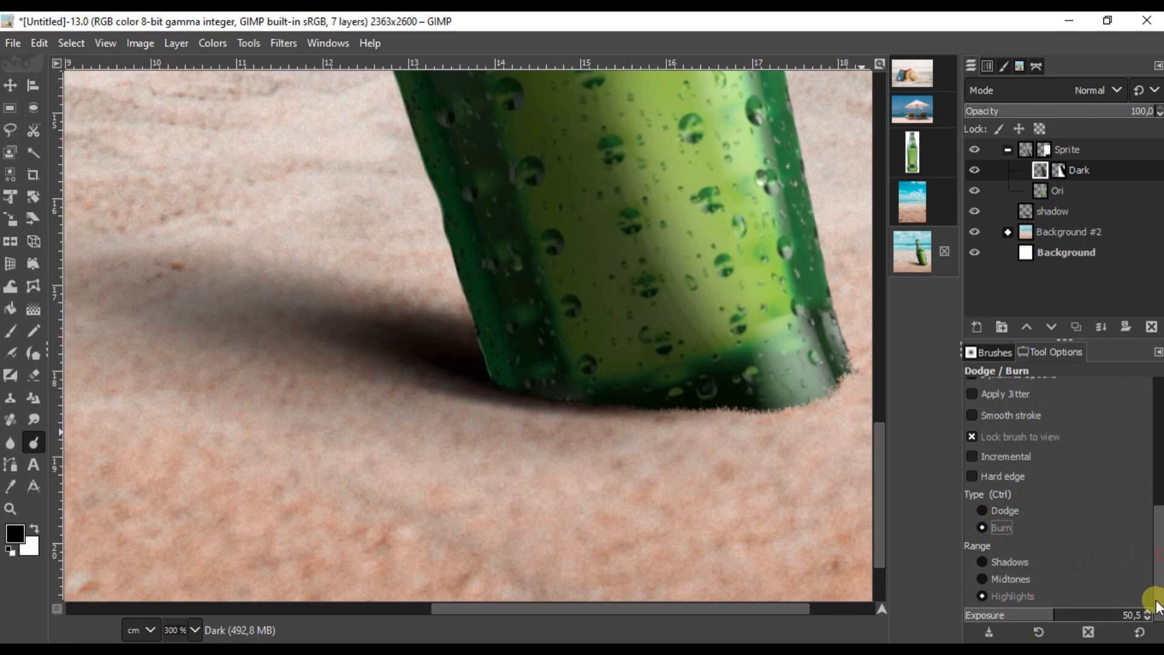
scroll(548, 369, "up", 2)
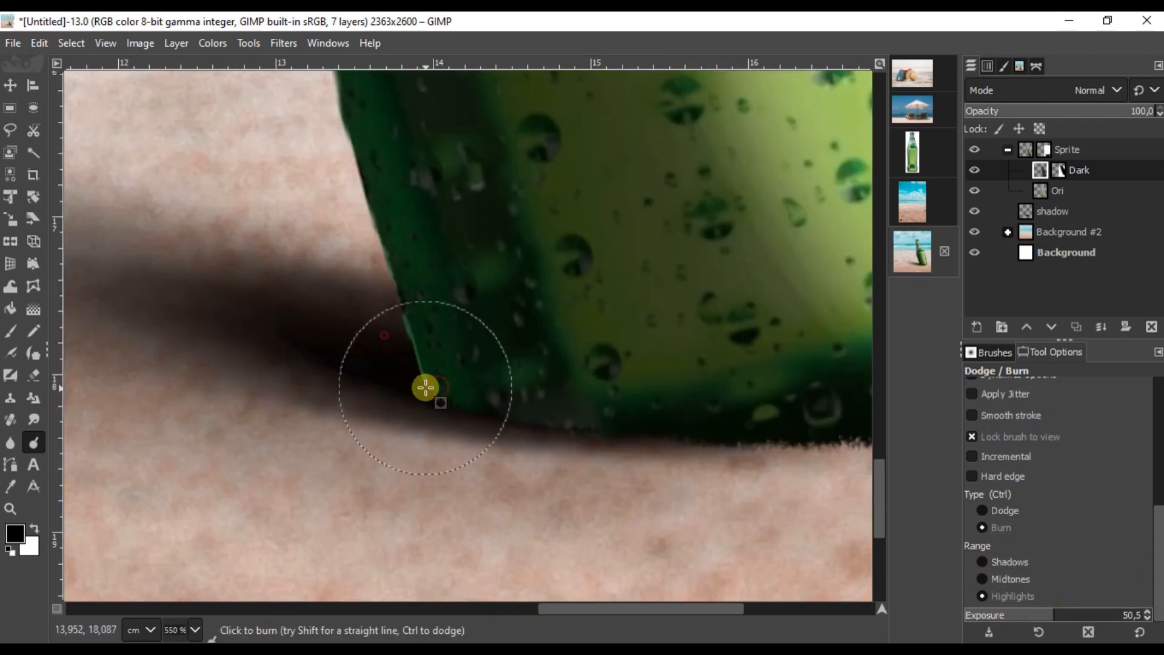
scroll(358, 254, "down", 2)
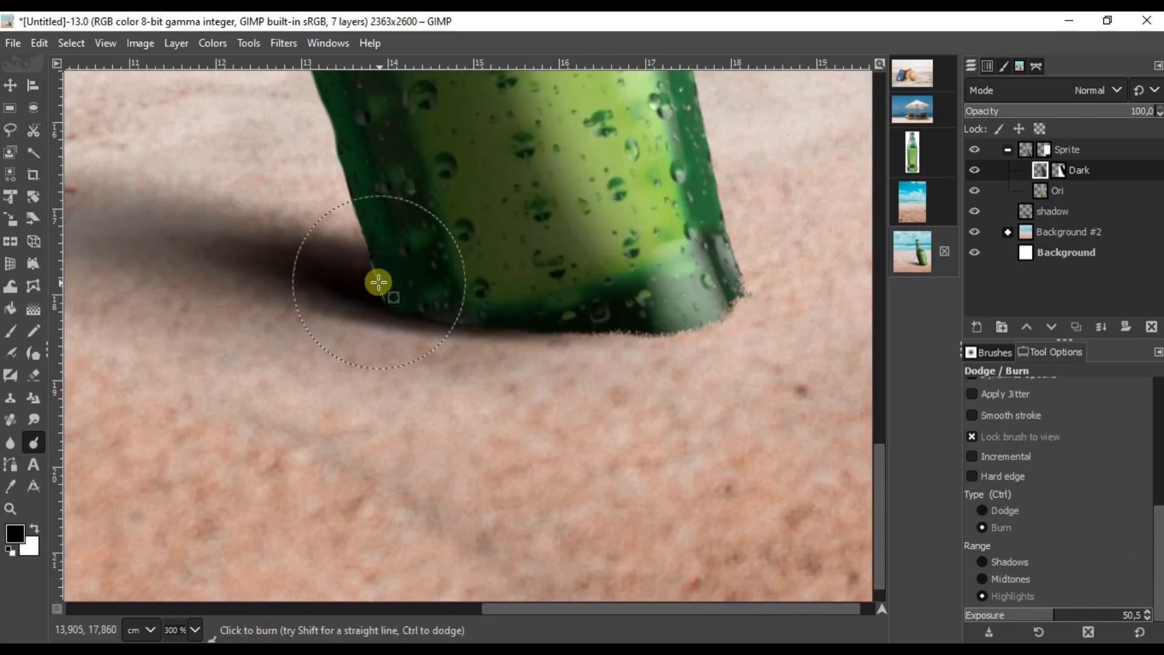
scroll(444, 328, "up", 3)
Step: Burn the bottle's lower-left edge near its base, then select the Ori layer
left_click(486, 328)
scroll(266, 219, "down", 2)
left_click_drag(246, 164, 412, 380)
scroll(363, 258, "down", 2)
left_click_drag(363, 258, 419, 336)
scroll(408, 315, "up", 1)
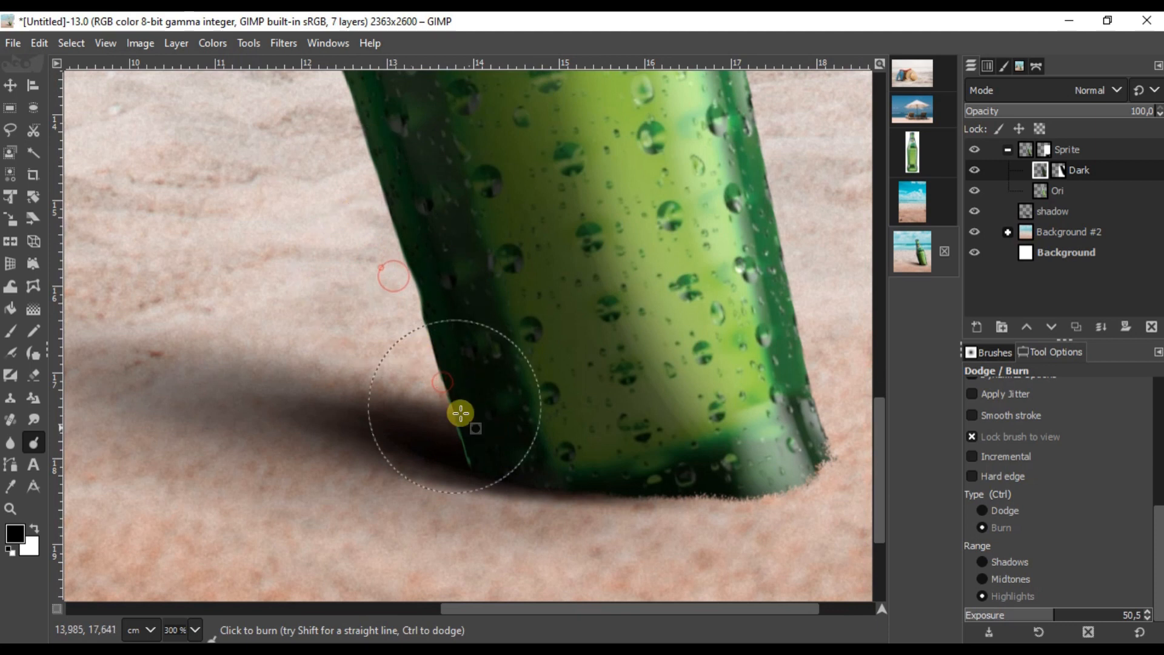
left_click(1058, 190)
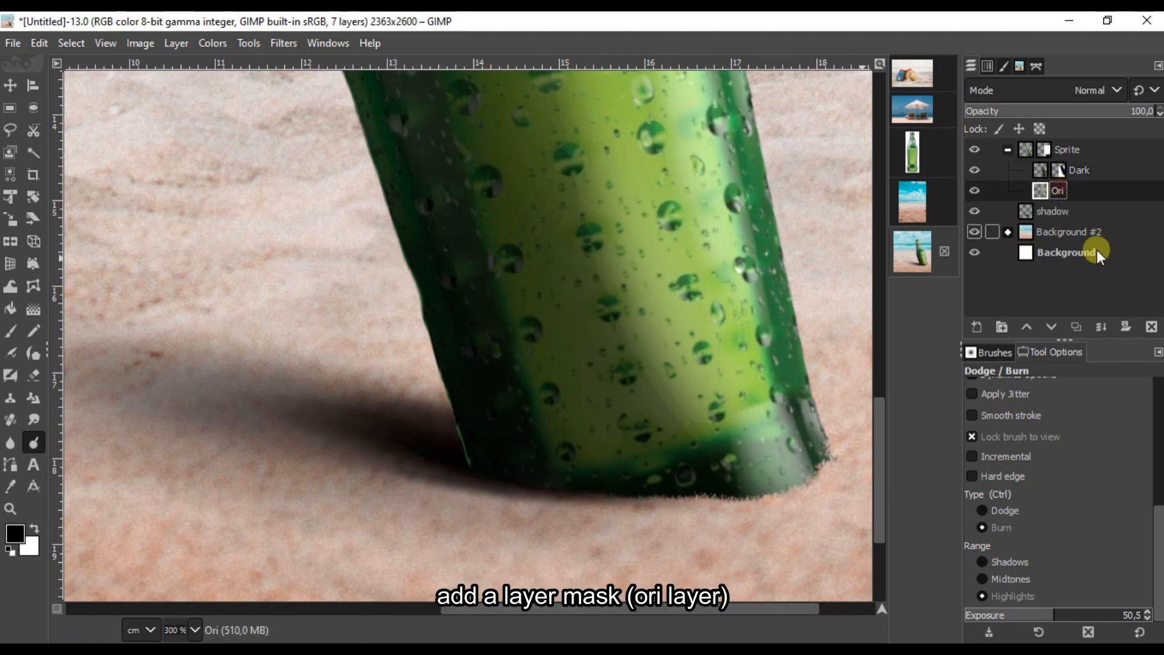
Step: Add a white layer mask to Ori and pick the Paintbrush
left_click(1126, 326)
key("Return")
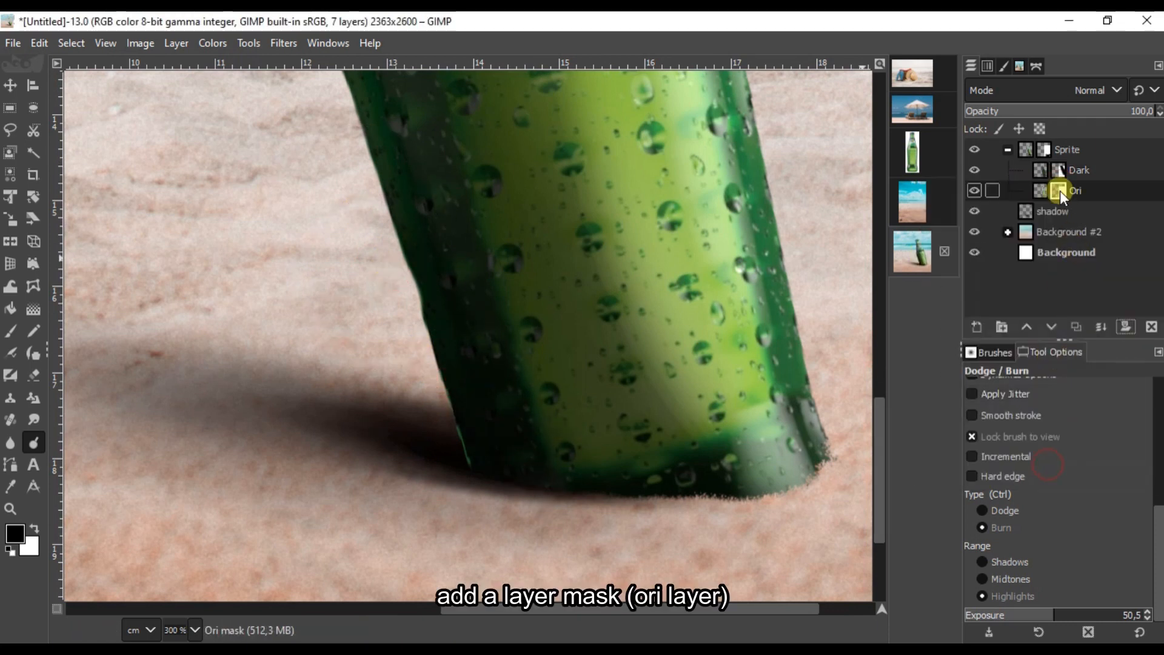
left_click(10, 331)
scroll(483, 479, "up", 2)
Step: Paint black on the Ori mask along the bottle's left edge, undoing the last stroke
mouse_move(484, 479)
left_mouse_down()
mouse_move(429, 430)
mouse_move(369, 265)
left_mouse_up()
mouse_move(369, 265)
left_mouse_down()
mouse_move(462, 471)
mouse_move(372, 125)
mouse_move(529, 538)
left_mouse_up()
left_click_drag(529, 539, 414, 169)
mouse_move(413, 170)
left_mouse_down()
mouse_move(485, 483)
mouse_move(499, 216)
left_mouse_up()
left_click_drag(499, 169, 502, 397)
left_click_drag(503, 397, 497, 154)
left_click_drag(497, 155, 501, 459)
mouse_move(484, 354)
left_mouse_down()
mouse_move(494, 463)
mouse_move(484, 168)
mouse_move(523, 497)
left_mouse_up()
scroll(493, 463, "up", 1)
key("ctrl+z")
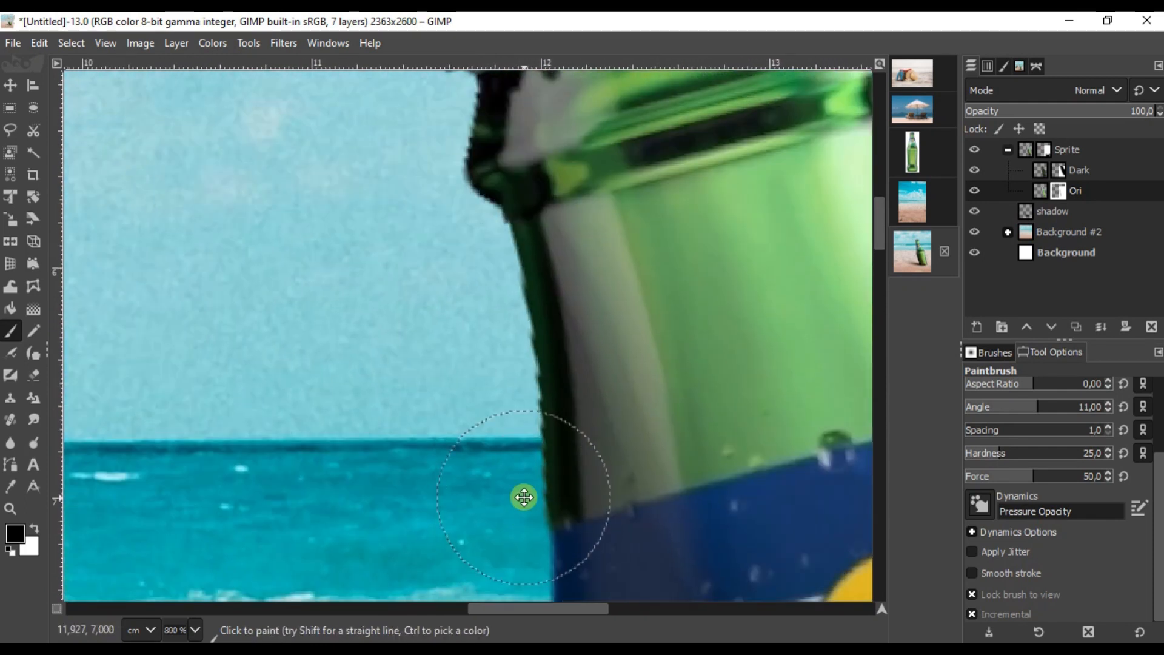
scroll(512, 376, "down", 6)
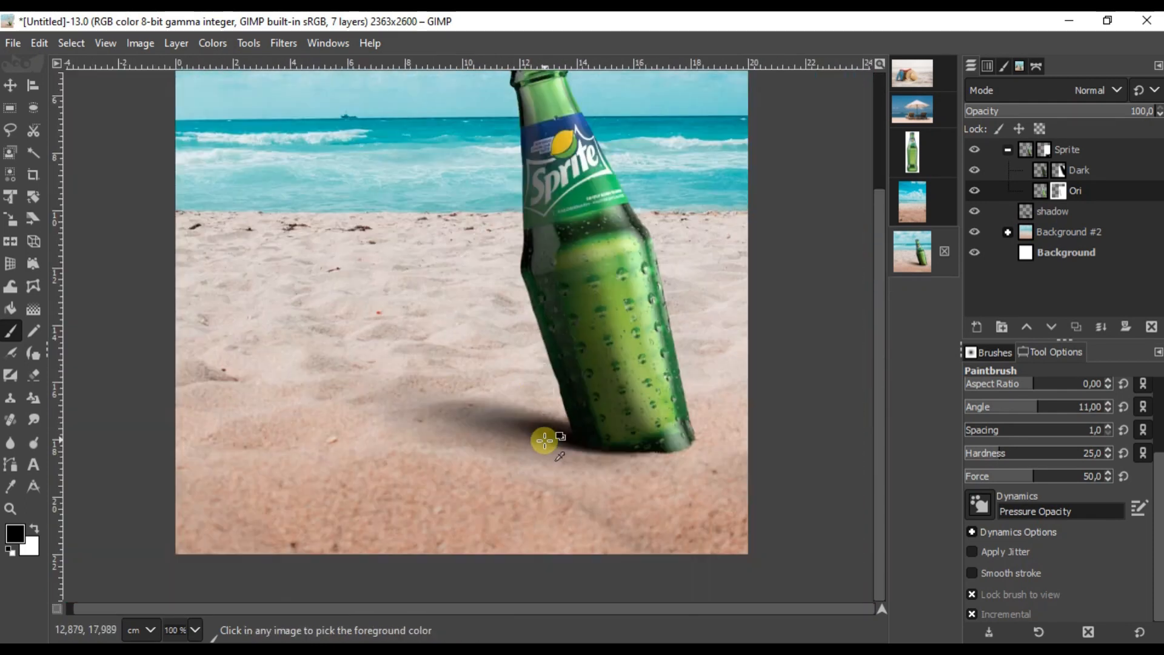
scroll(545, 440, "up", 2)
Step: On the shadow layer, flatten the airbrush to aspect ratio 4 and darken beneath the bottle base
left_click(1050, 211)
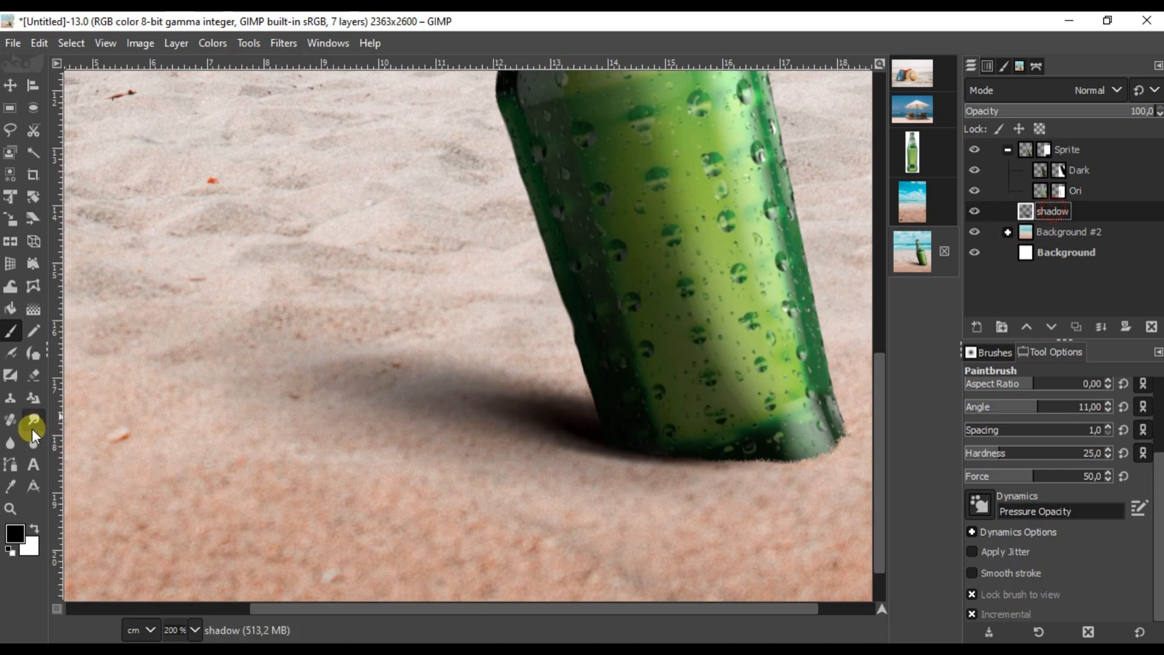
left_click(17, 356)
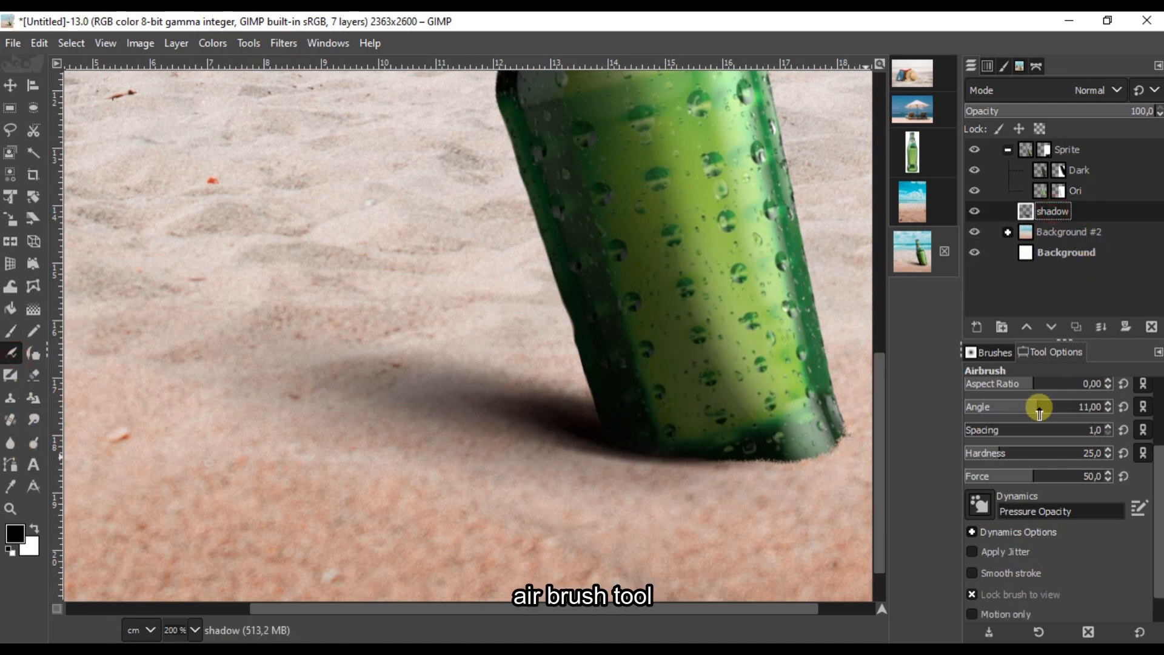
left_click_drag(1160, 489, 1159, 422)
left_click(1048, 487)
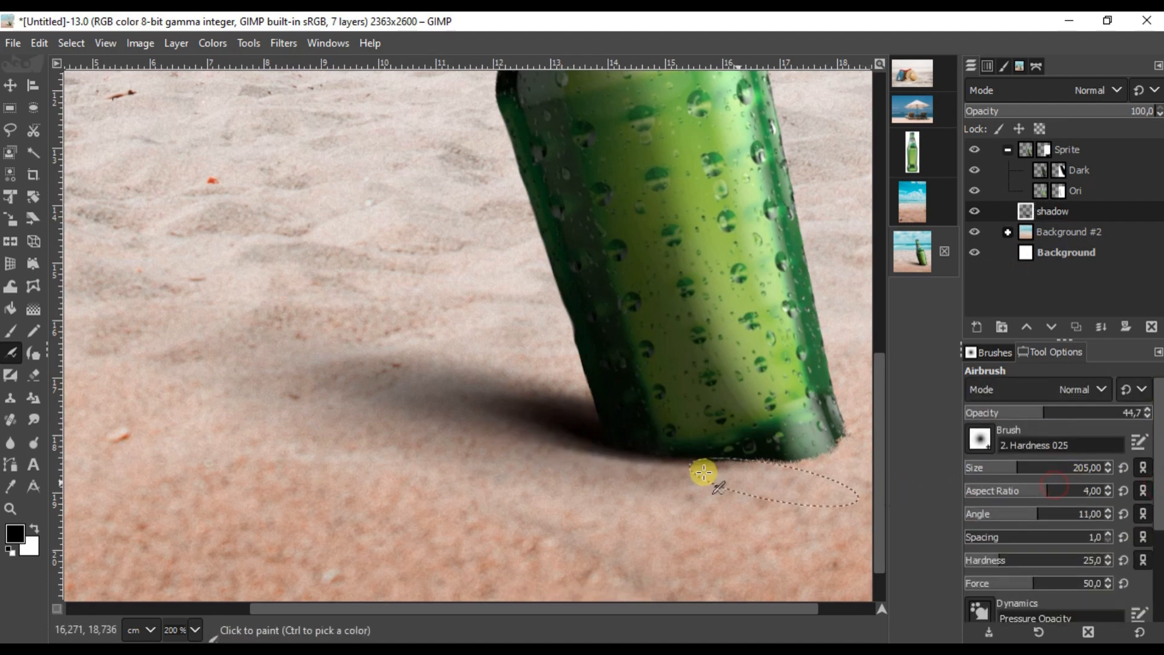
scroll(591, 426, "up", 1)
scroll(595, 406, "down", 4)
left_click(541, 403)
scroll(559, 411, "up", 4)
scroll(596, 407, "down", 4)
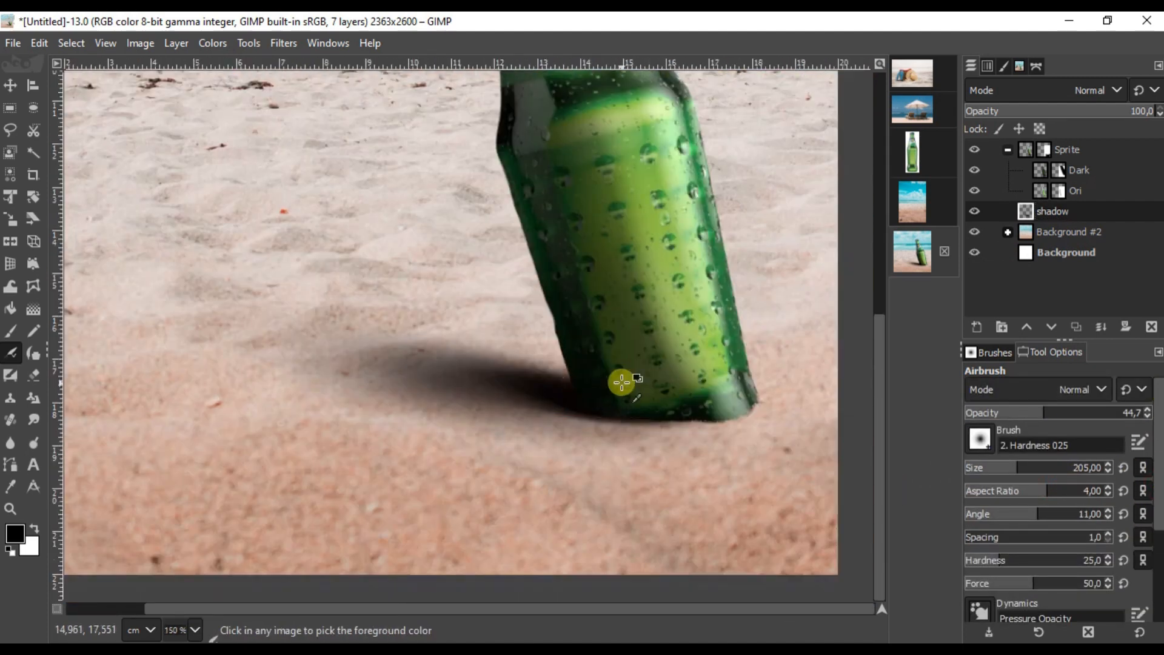
Step: Collapse the Sprite layer group in the Layers panel
left_click(10, 85)
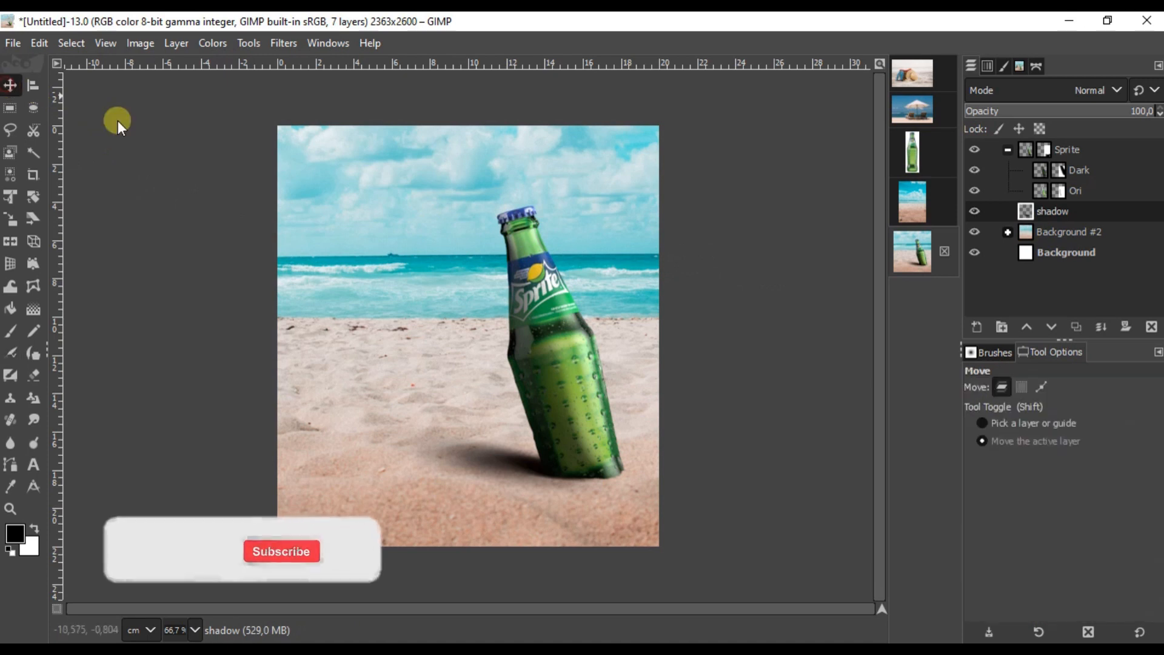
left_click(1118, 155)
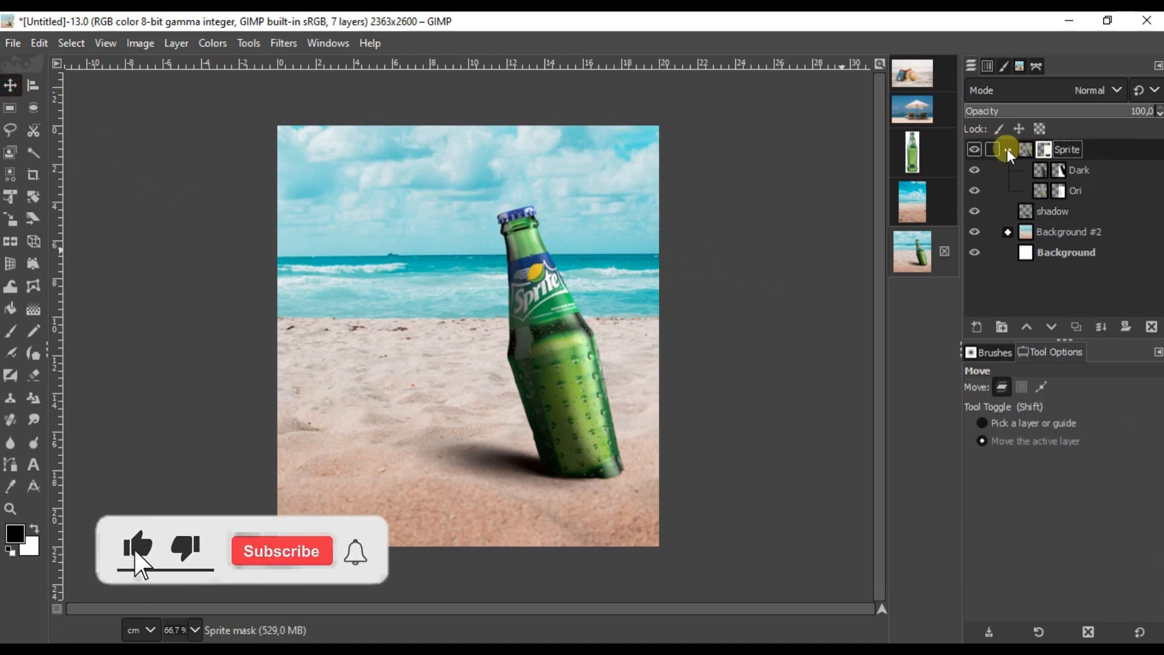
left_click(1045, 154)
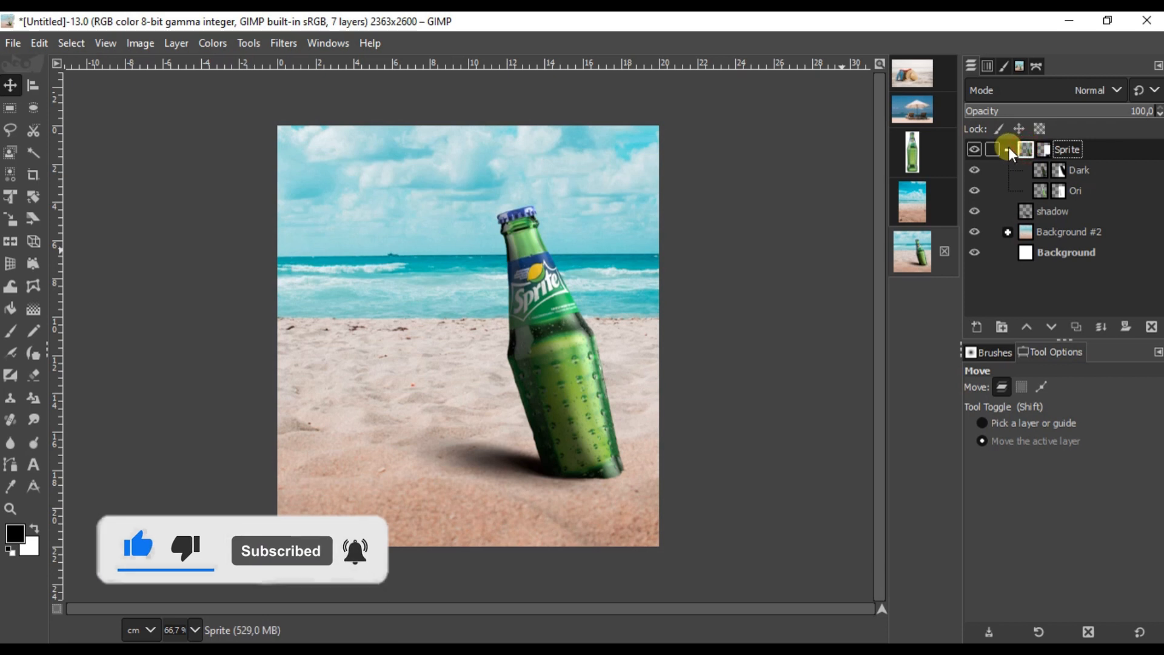
left_click(1009, 148)
Step: Rename the shadow layer to 'shadow sprite'
left_click(1061, 170)
left_click(1089, 147)
left_click(1066, 172)
double_click(1066, 172)
type("sprite")
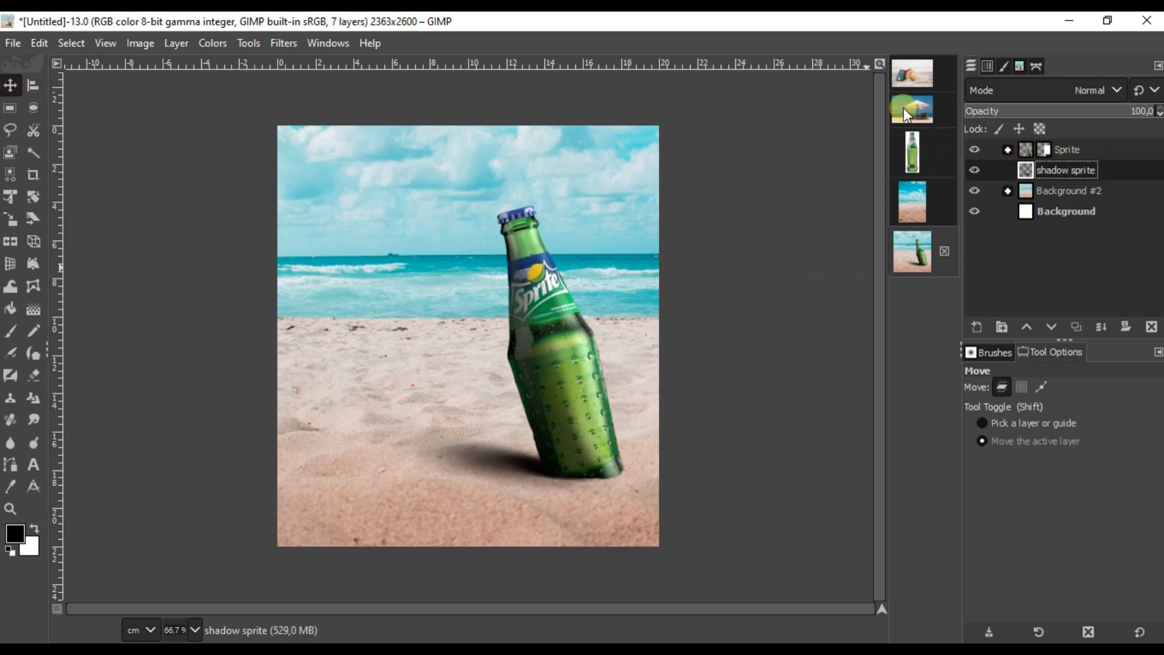
Step: In the beach-accessories image, turn the saved path into a selection and copy the accessories
left_click(902, 78)
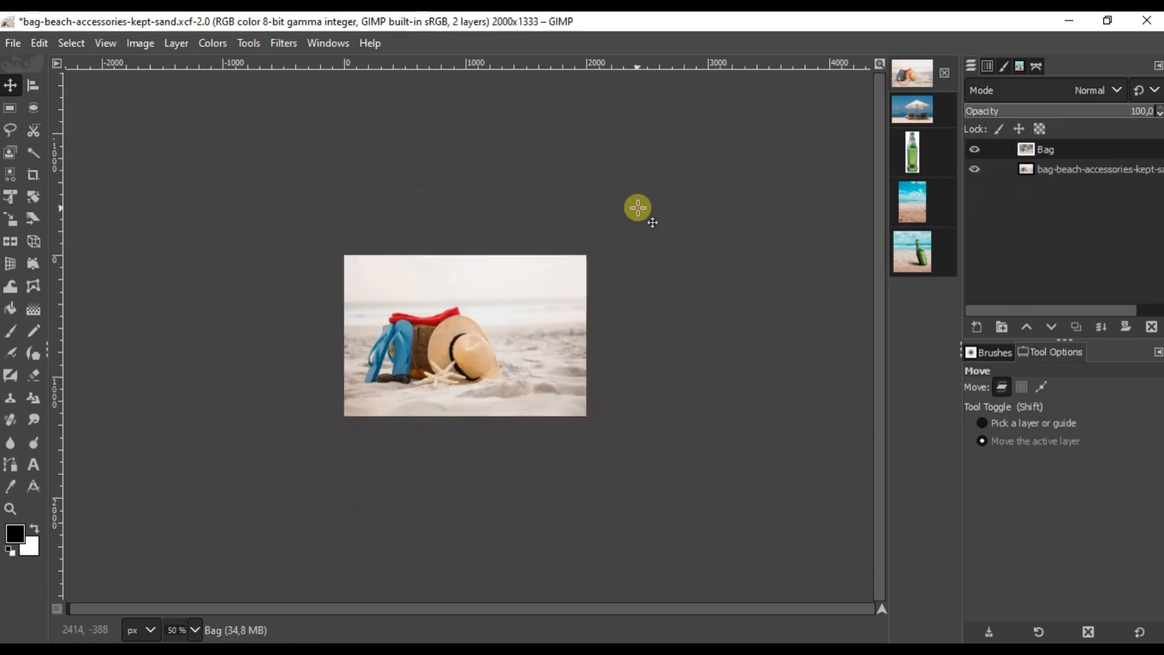
left_click(1035, 67)
left_click(975, 108)
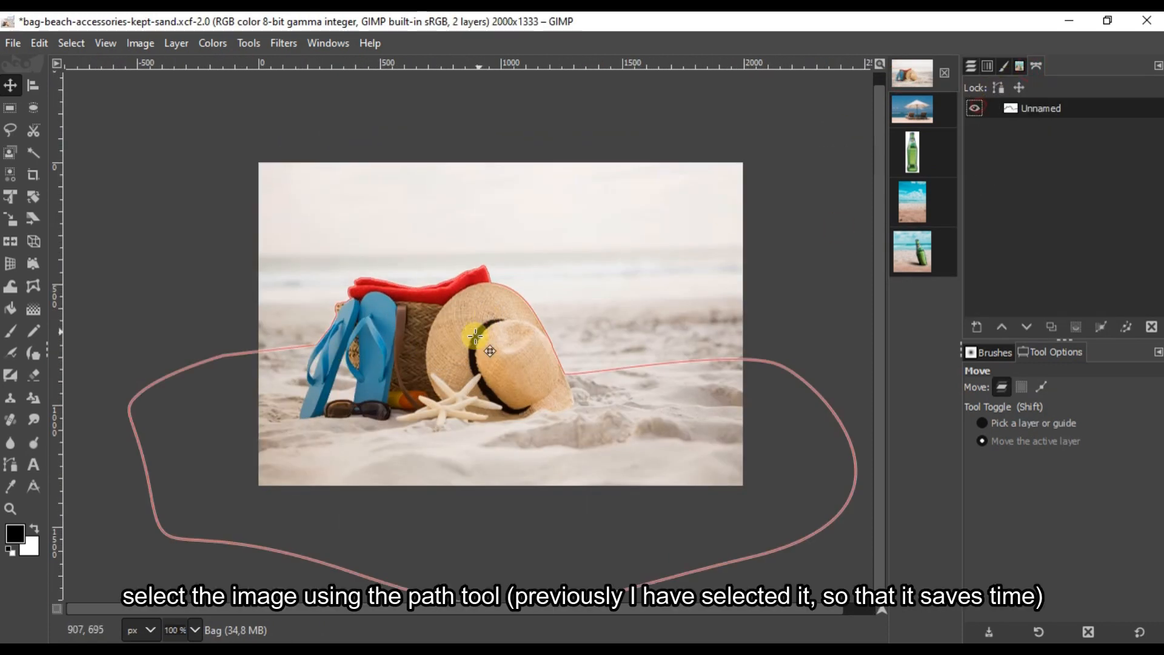
left_click(15, 458)
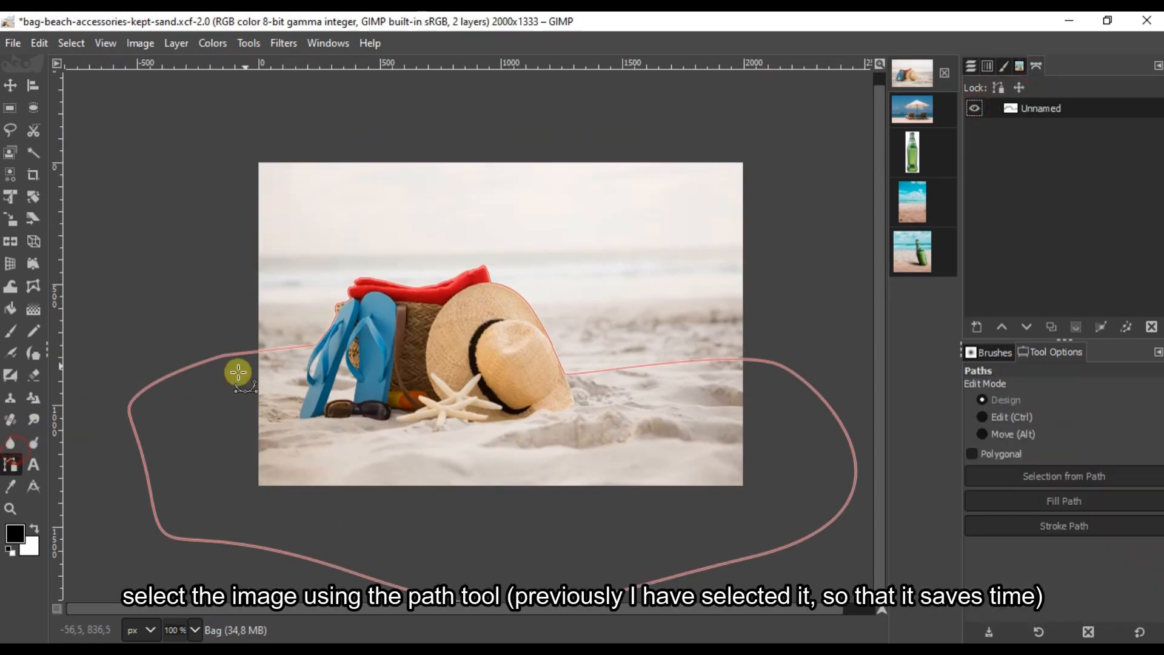
left_click(274, 351)
left_click(1021, 475)
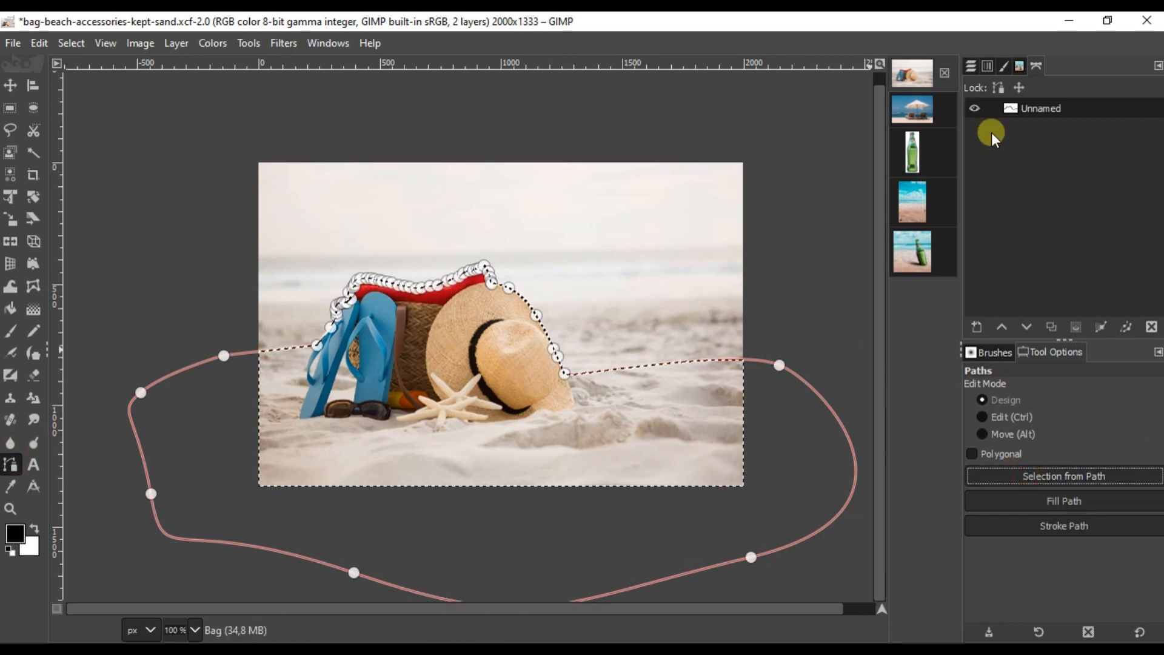
left_click(971, 65)
right_click(443, 375)
mouse_move(523, 426)
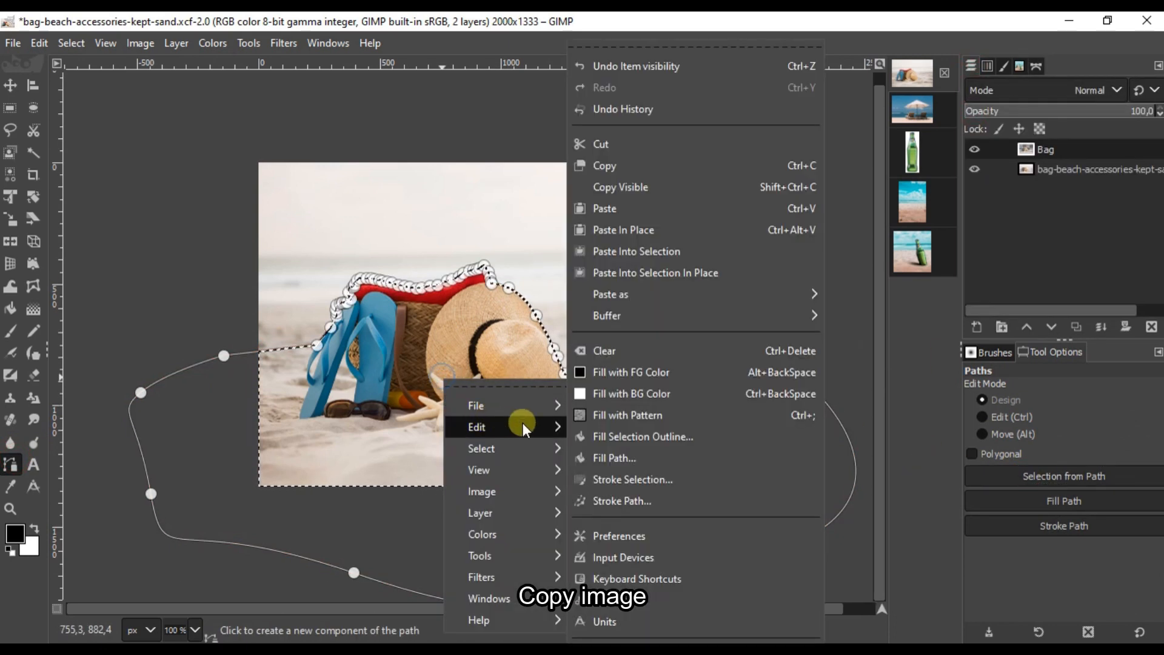
left_click(623, 165)
Step: Paste the copied accessories as a new layer into the Sprite composite
left_click(912, 251)
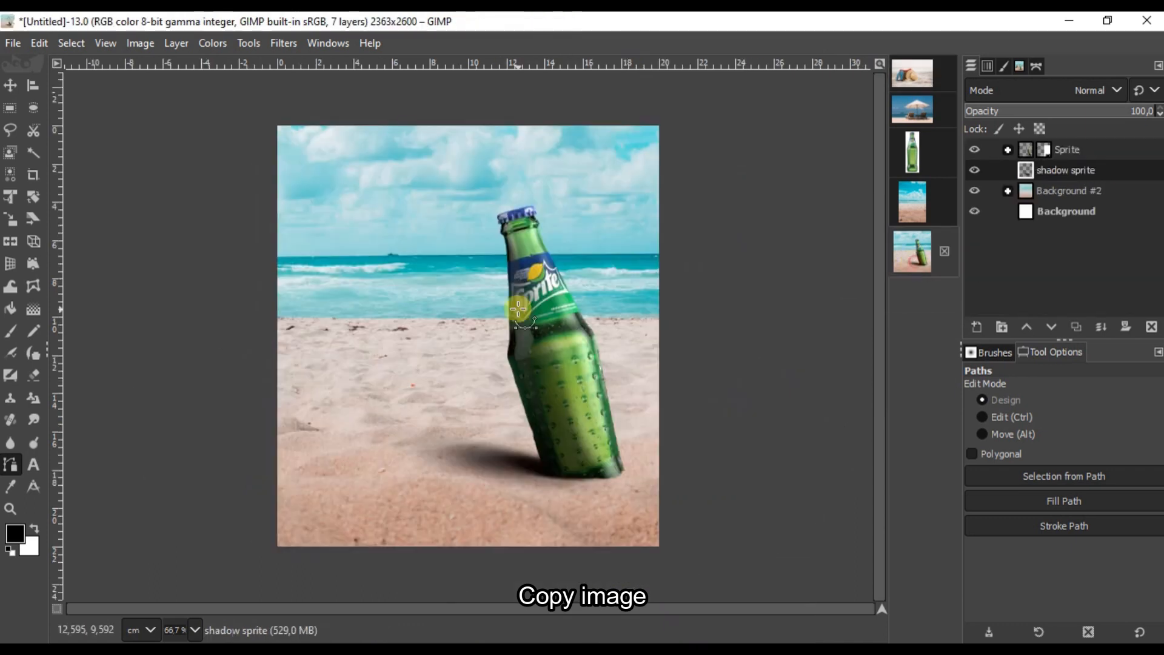
left_click(10, 85)
left_click(1073, 152)
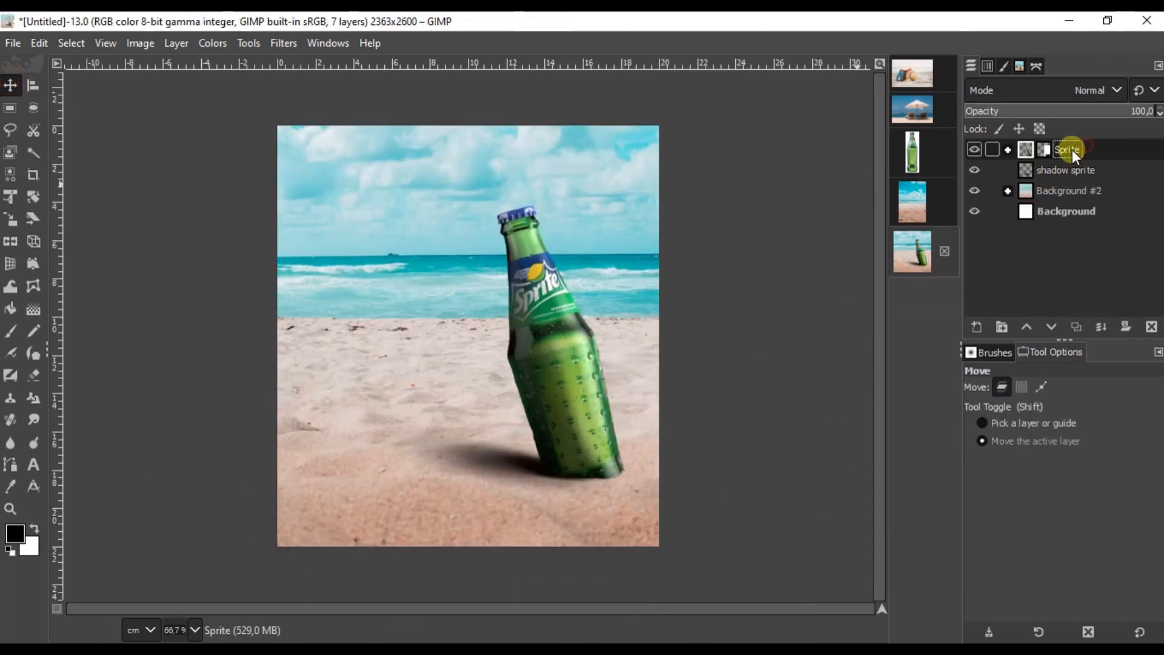
right_click(461, 302)
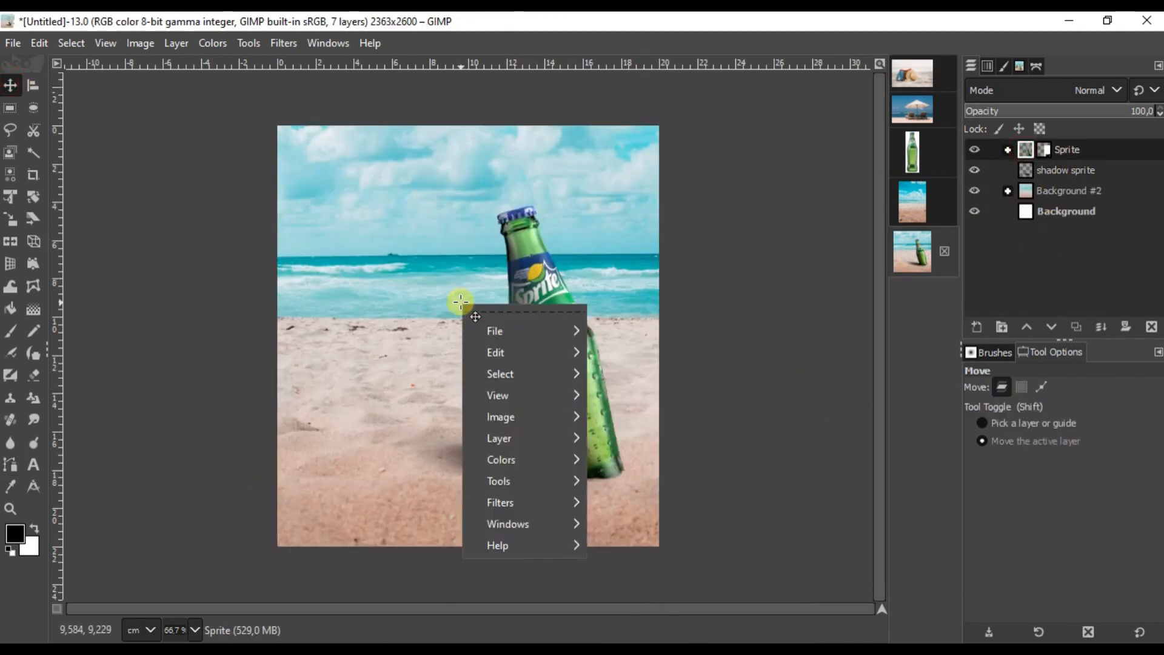
mouse_move(519, 351)
left_click(648, 208)
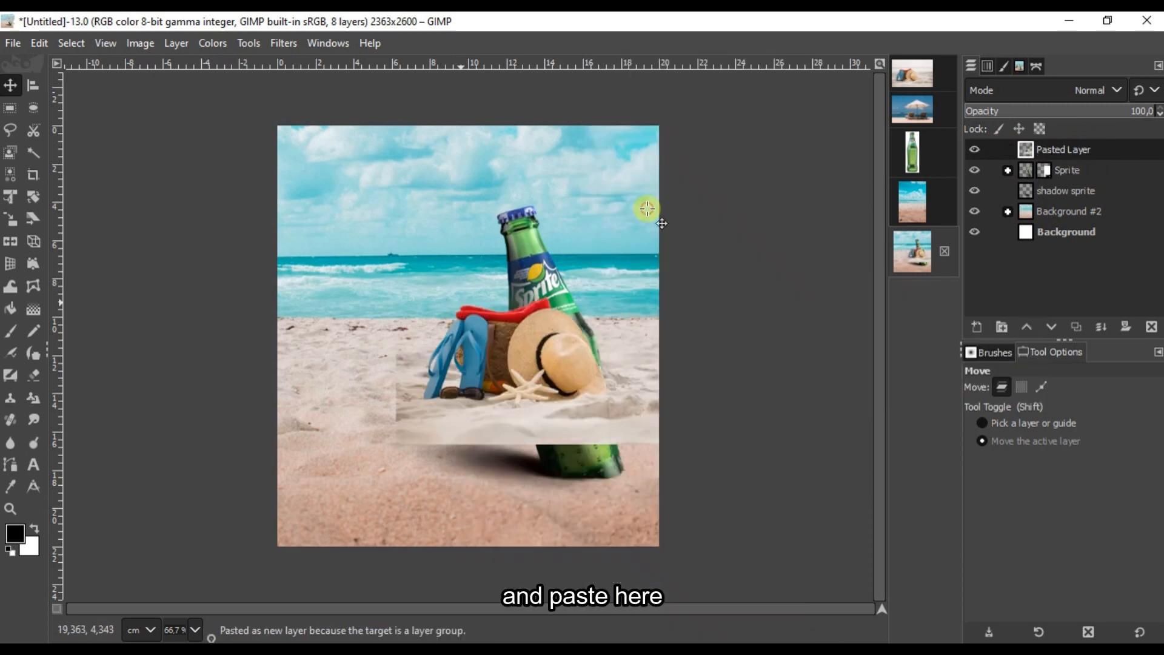
Step: Place the accessories left of the bottle, lower them beneath shadow sprite, and add a layer group
left_click_drag(543, 397, 441, 385)
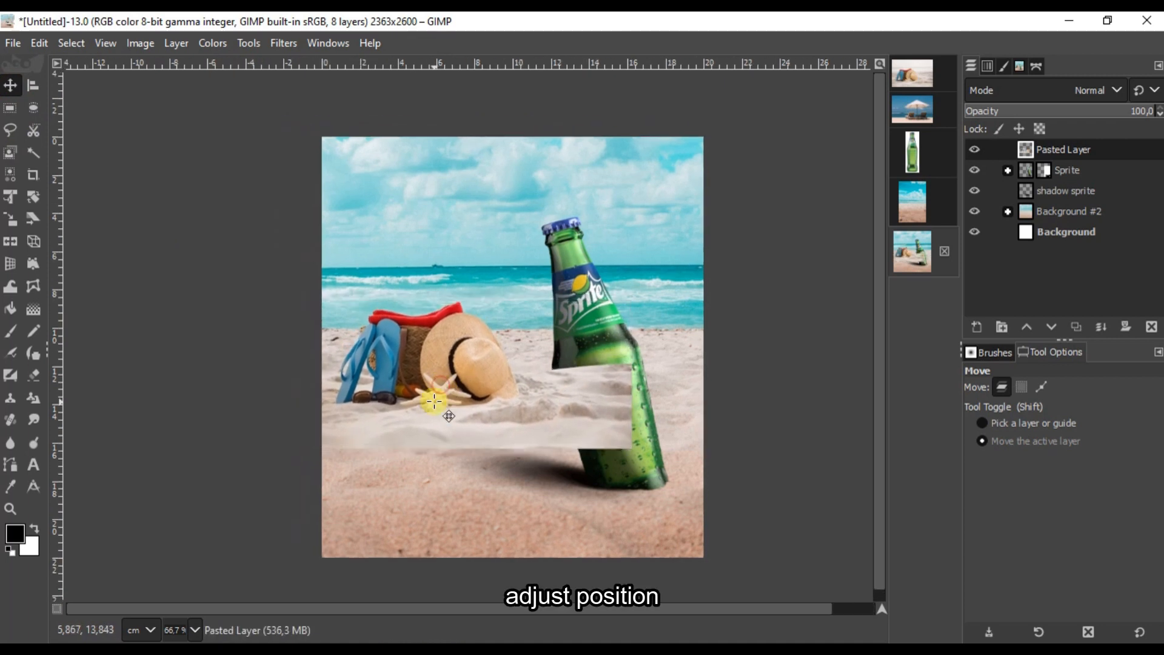
left_click(1051, 331)
left_click(1052, 331)
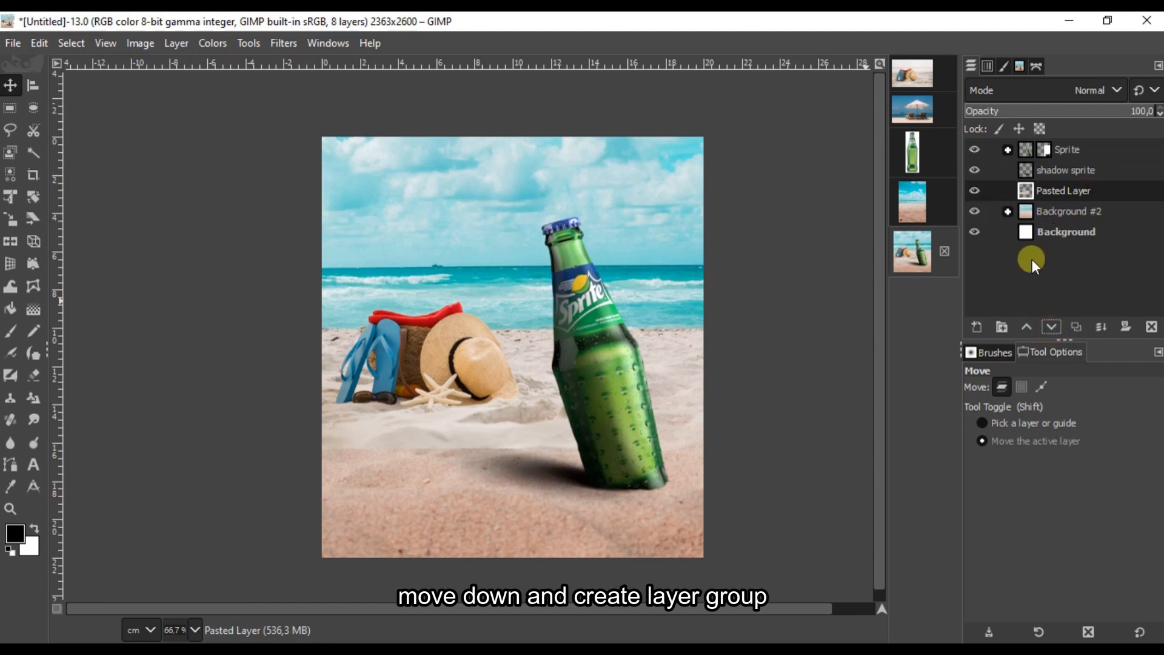
left_click(1002, 328)
Step: Name the new layer group 'Bag' and drag the pasted accessories layer into it
double_click(1046, 192)
type("Bag")
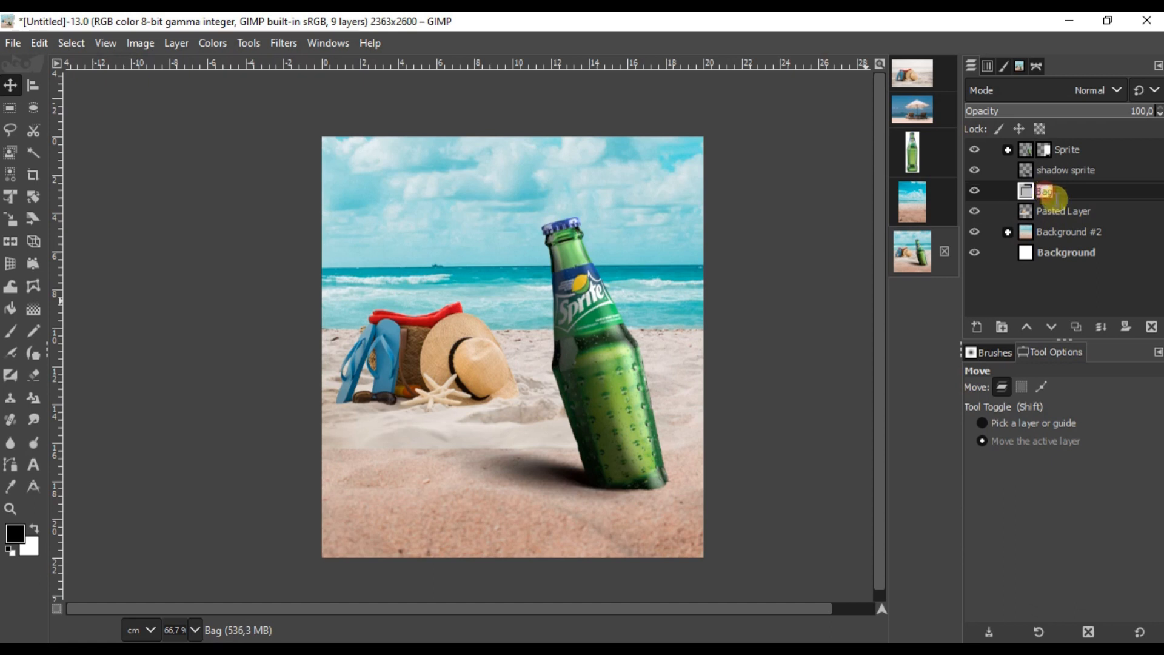
left_click(1077, 216)
left_click(1046, 191)
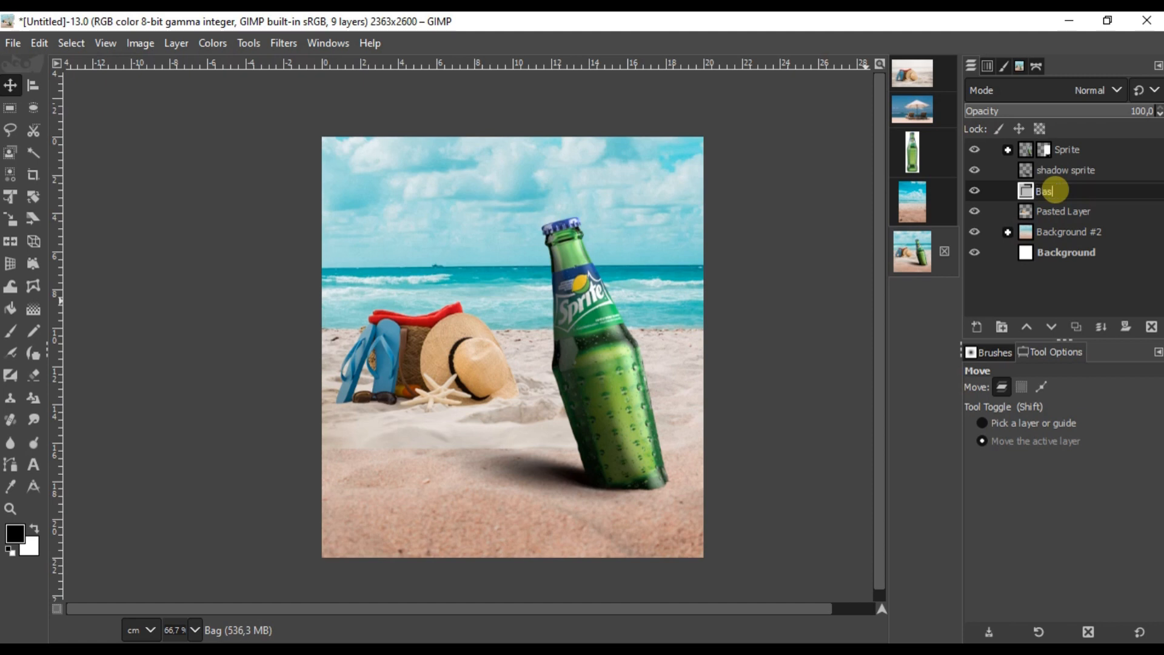
left_click_drag(1064, 211, 1079, 195)
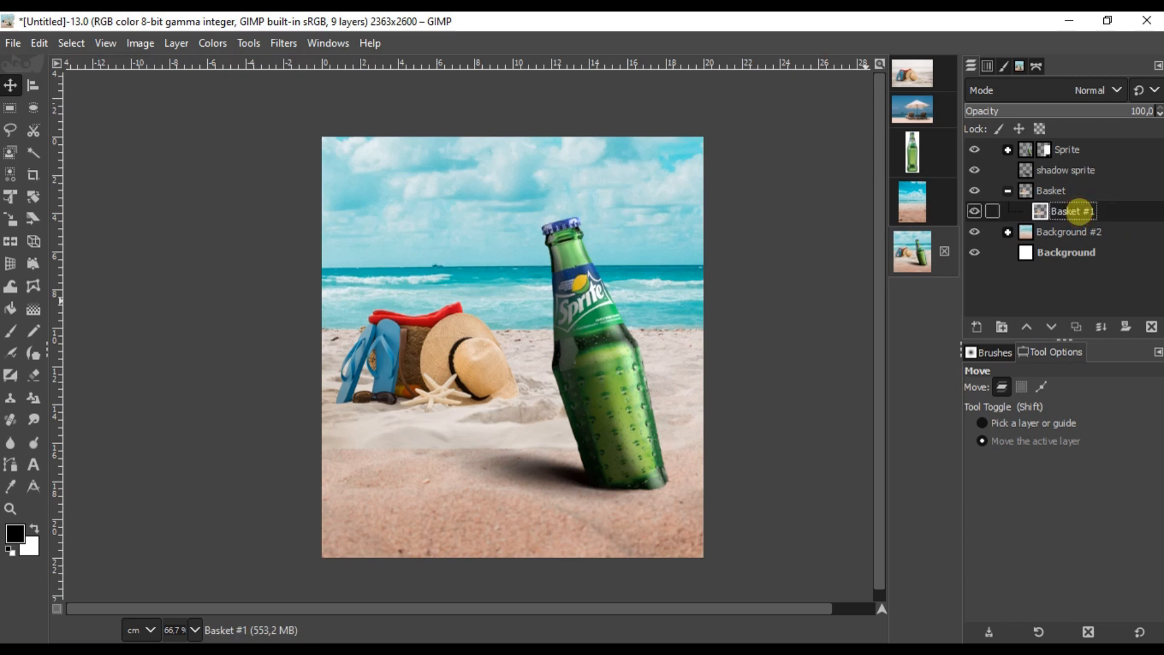
left_click(1074, 194)
Step: Add a mask to the Basket group and brush away the hard sand seam around the accessories
left_click(1131, 326)
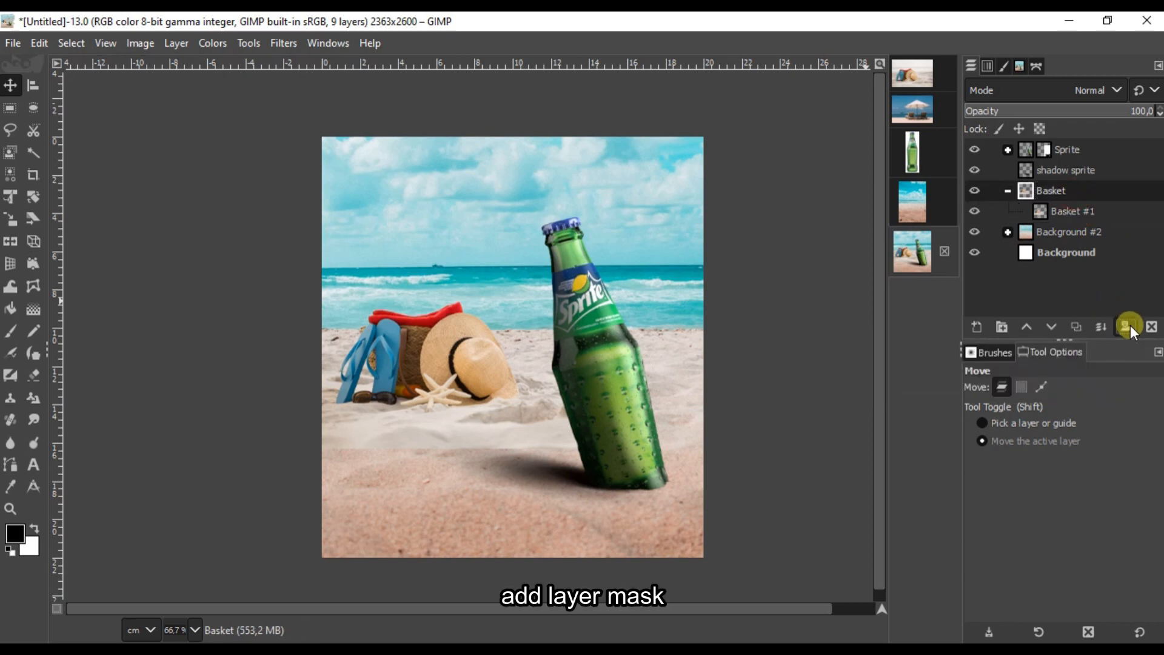
left_click(1035, 467)
left_click(9, 330)
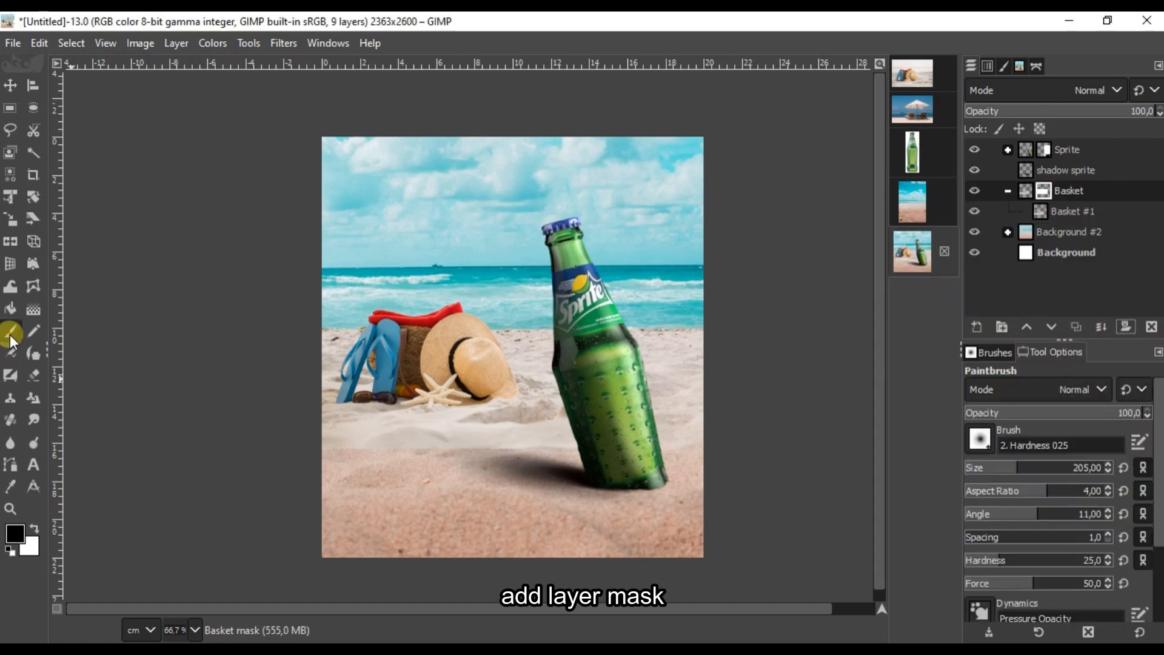
scroll(662, 421, "up", 2)
left_click(1124, 491)
mouse_move(800, 409)
left_mouse_down()
mouse_move(475, 429)
mouse_move(121, 404)
left_mouse_up()
scroll(299, 385, "up", 2)
mouse_move(268, 370)
left_mouse_down()
mouse_move(655, 362)
mouse_move(282, 414)
left_mouse_up()
left_click_drag(283, 414, 720, 353)
scroll(720, 353, "down", 4)
scroll(788, 306, "up", 4)
scroll(239, 322, "left", 5)
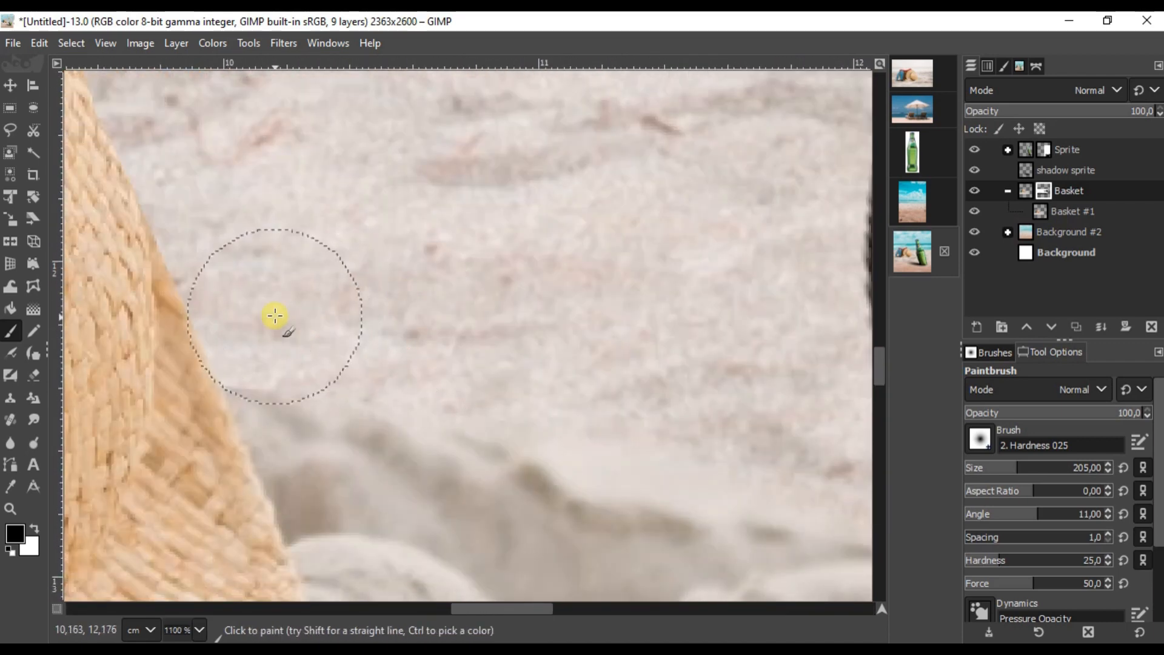
scroll(273, 317, "down", 4)
Step: Shift Basket #1's colour temperature from 6031.5 to 6500 and zoom out to the whole composition
left_click(210, 43)
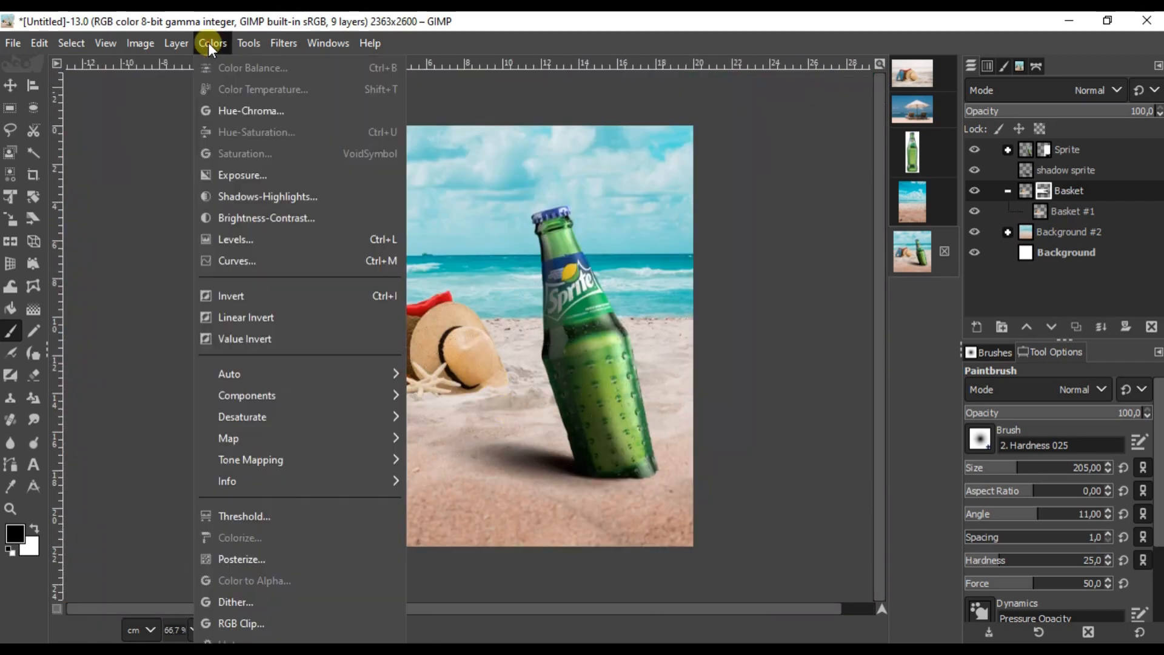
left_click(1057, 212)
left_click(1058, 212)
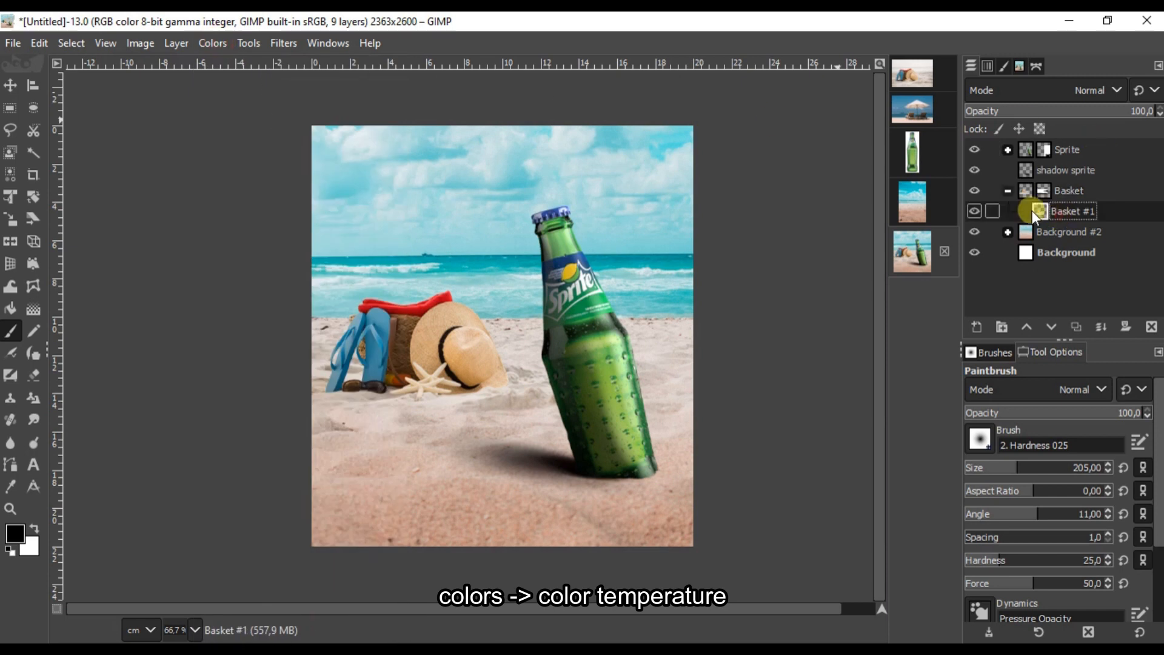
left_click(212, 43)
left_click(243, 90)
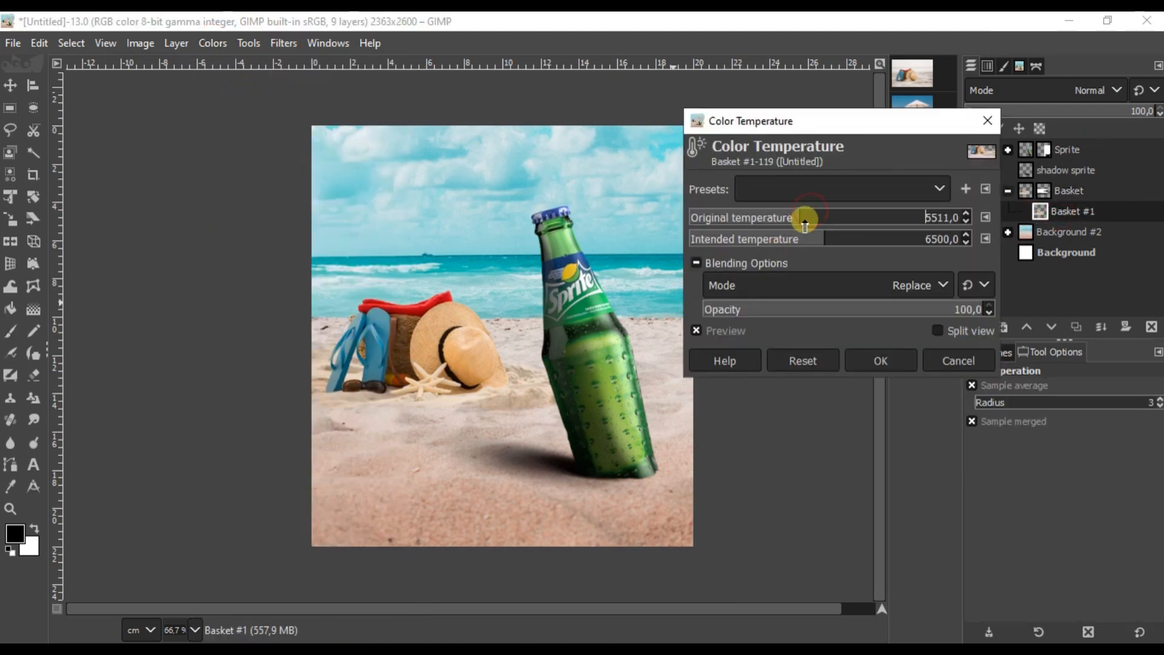
scroll(441, 366, "up", 2)
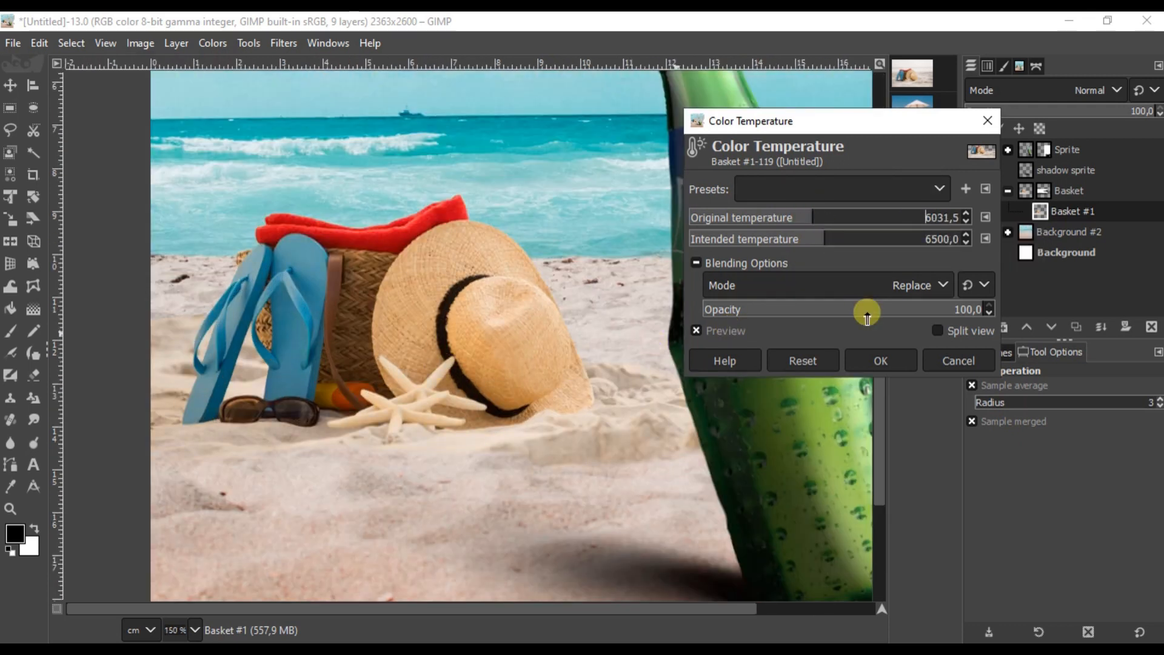
left_click(881, 360)
scroll(489, 318, "down", 3)
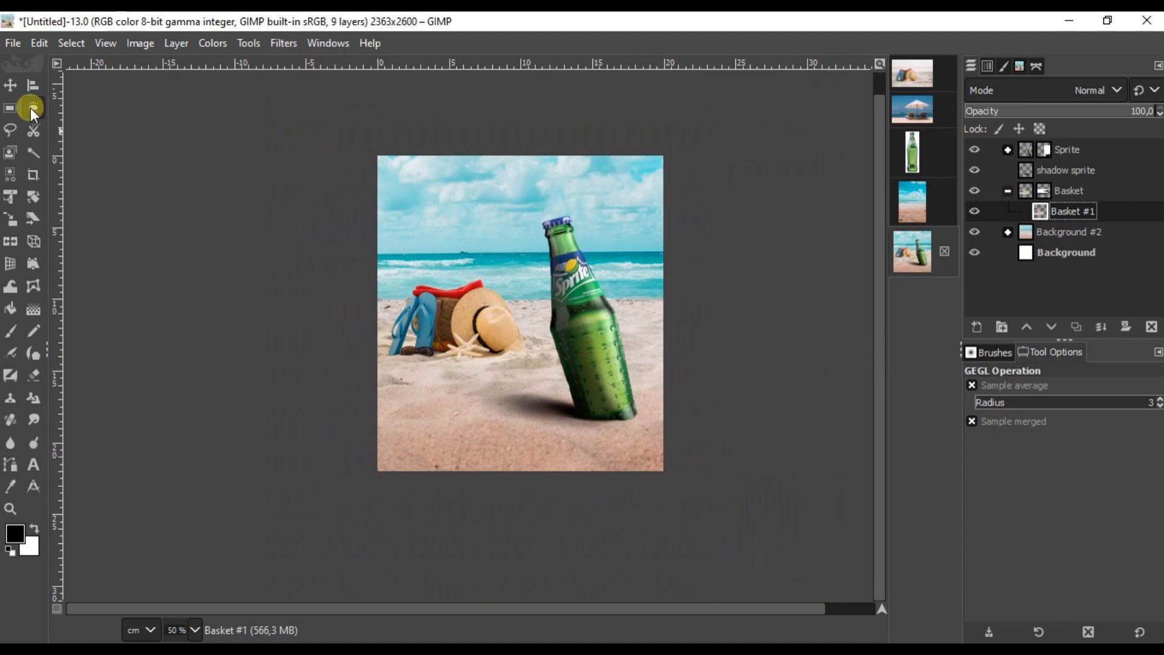
left_click(10, 86)
scroll(530, 365, "up", 2)
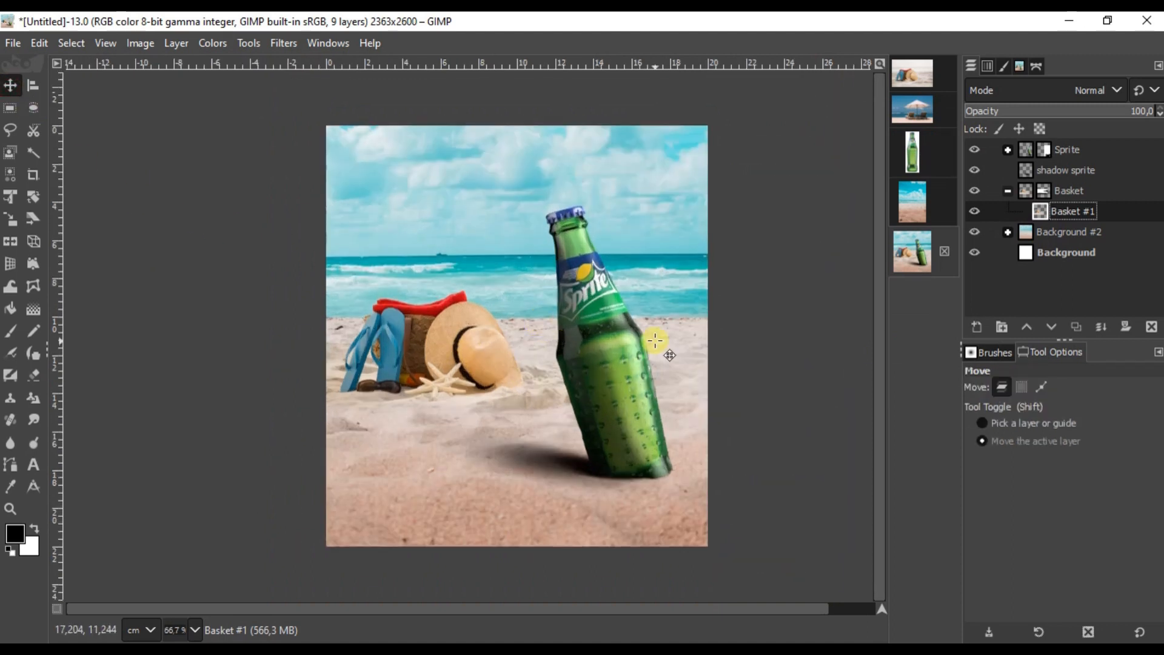
Step: Copy the Ori bottle layer from the Sprite group to the clipboard
left_click(1103, 190)
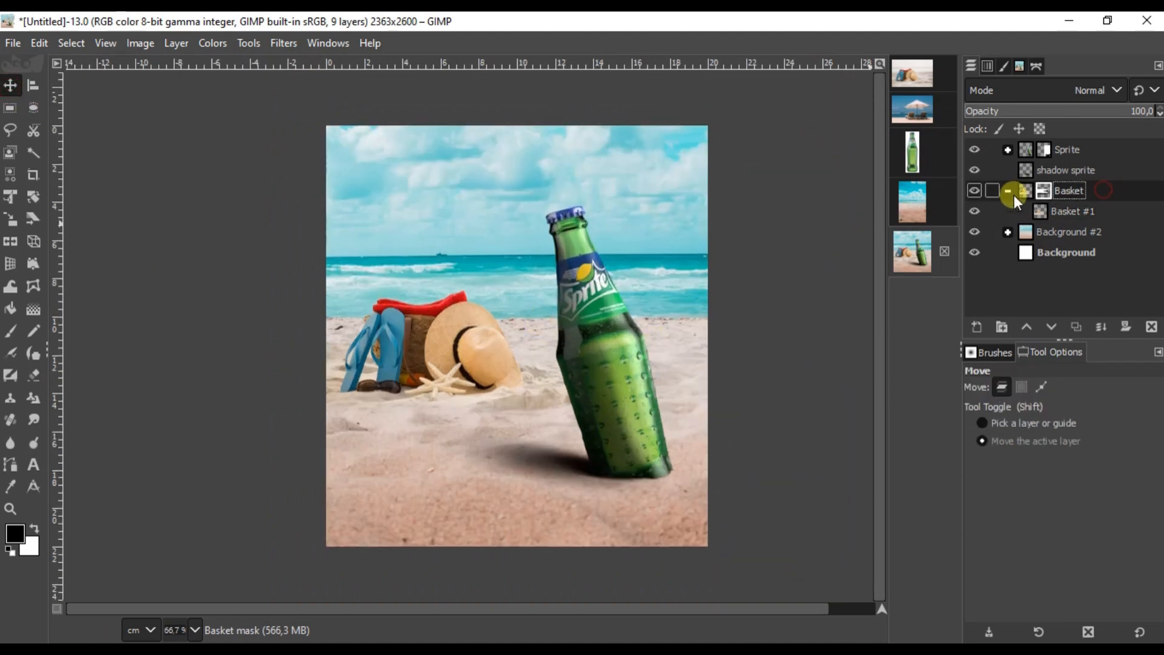
left_click(1079, 211)
left_click(1008, 149)
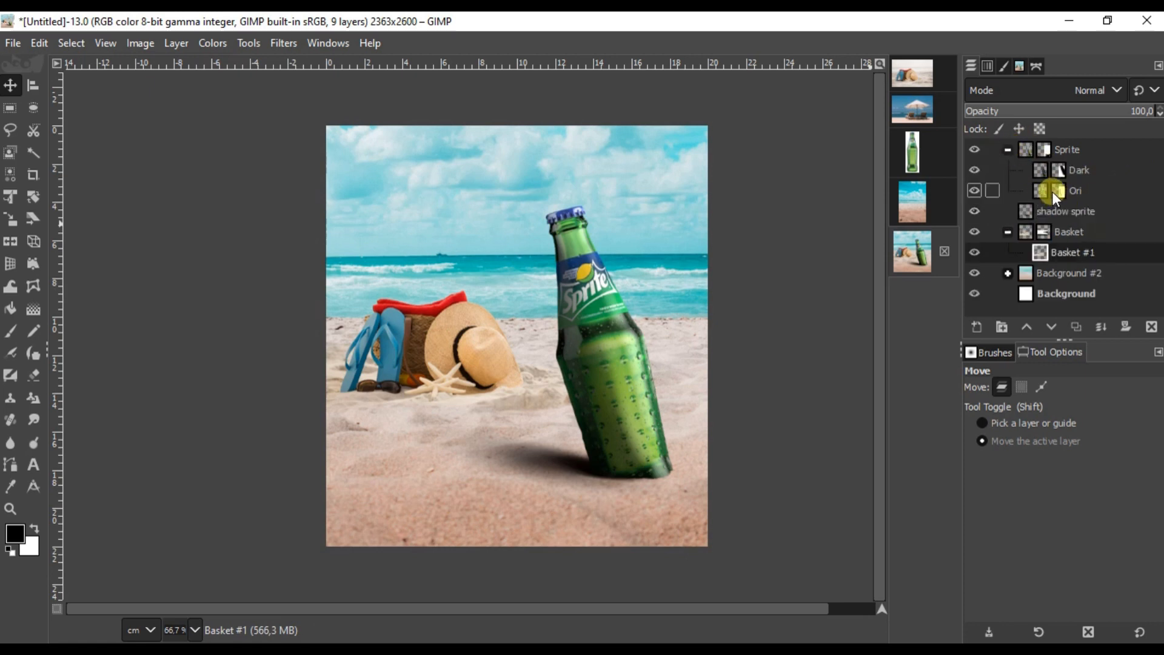
left_click(1054, 194)
right_click(1035, 193)
key("Escape")
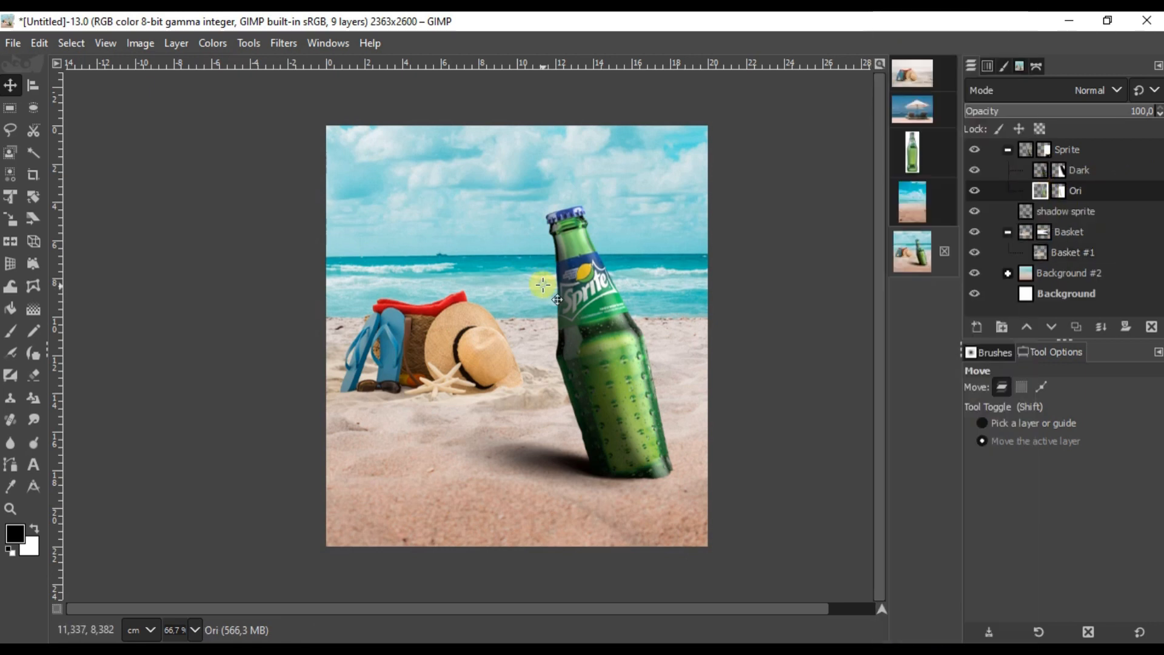
right_click(577, 293)
mouse_move(632, 334)
left_click(746, 173)
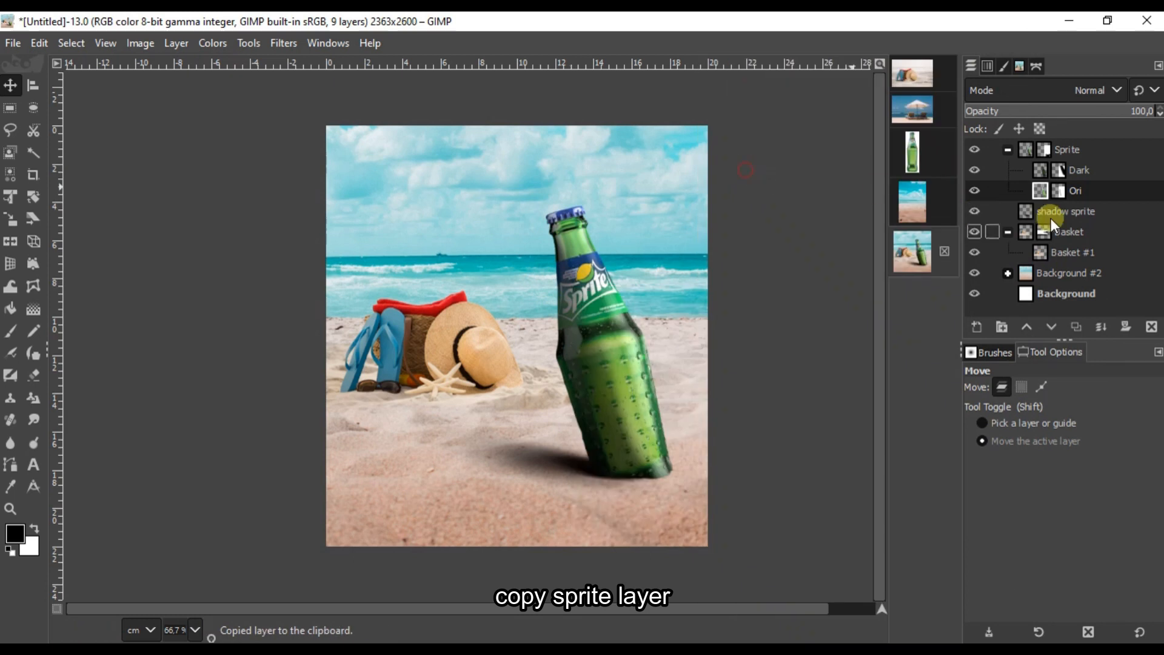
Step: Paste the copied bottle above Basket #1 as its own new Ori copy layer
left_click(1008, 149)
left_click(1049, 209)
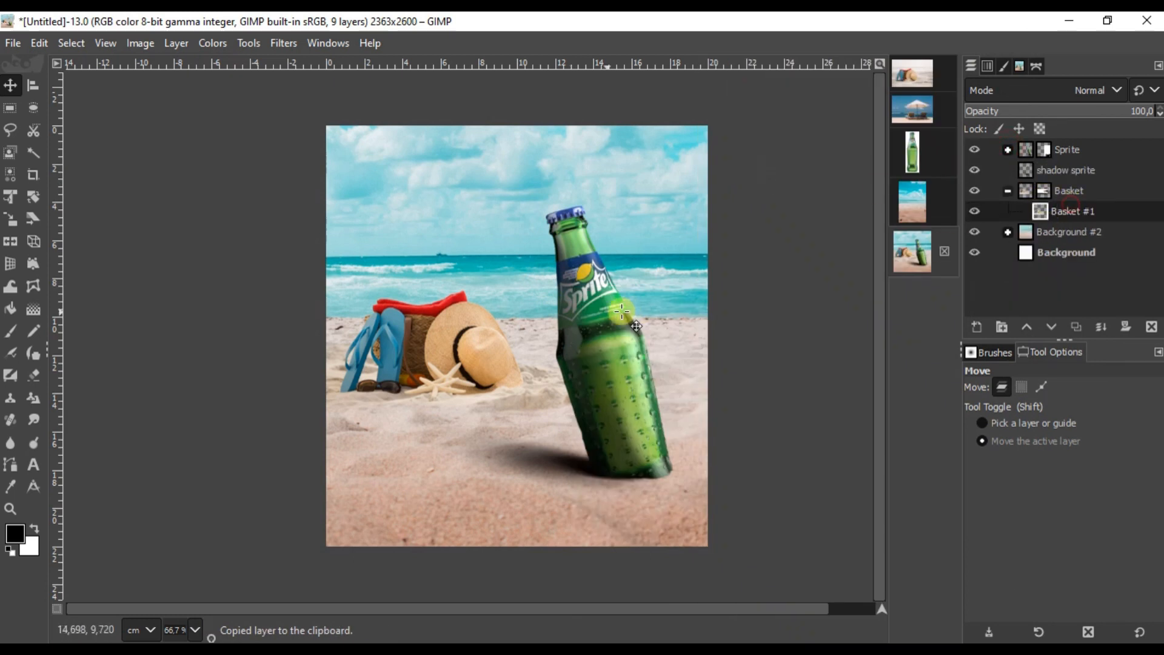
right_click(456, 331)
mouse_move(565, 382)
left_click(624, 210)
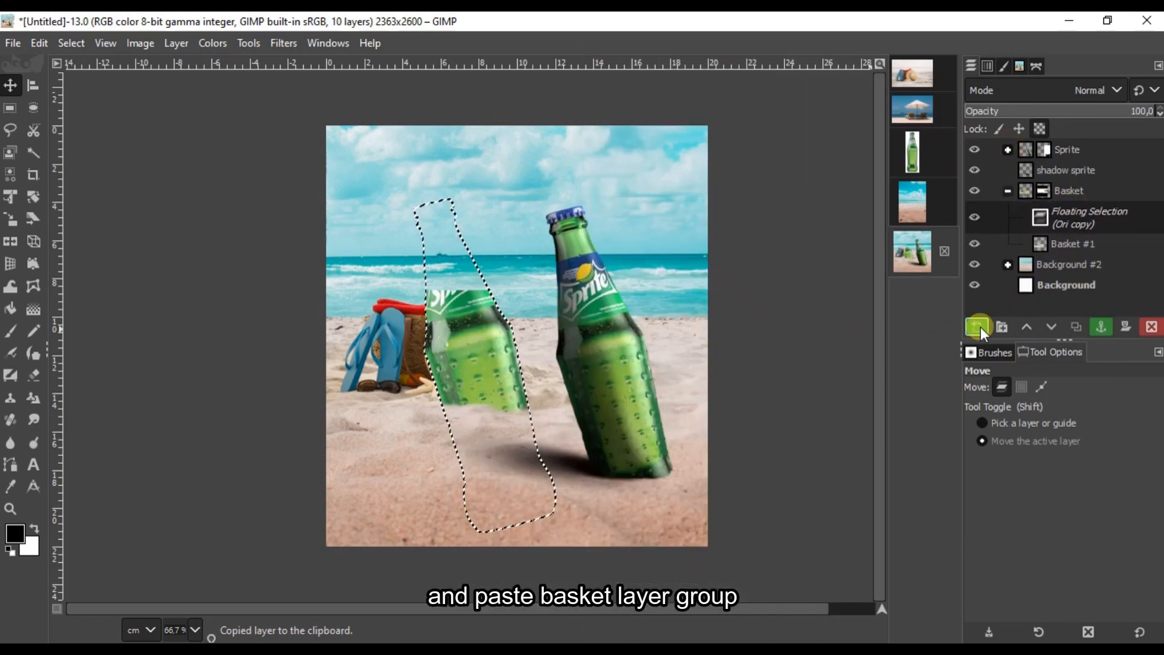
left_click(977, 327)
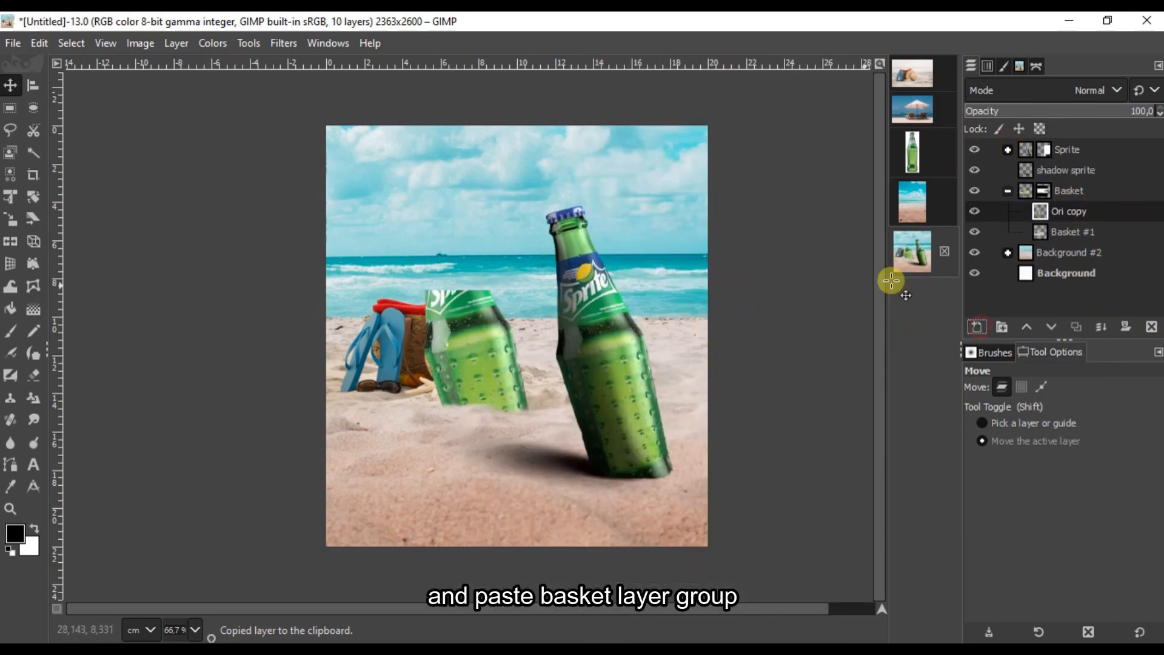
Step: Drag Ori copy out of the Basket group and collapse the Basket group
left_click(1043, 191)
left_click_drag(1077, 220, 1059, 197)
left_click(1047, 212)
right_click(1047, 210)
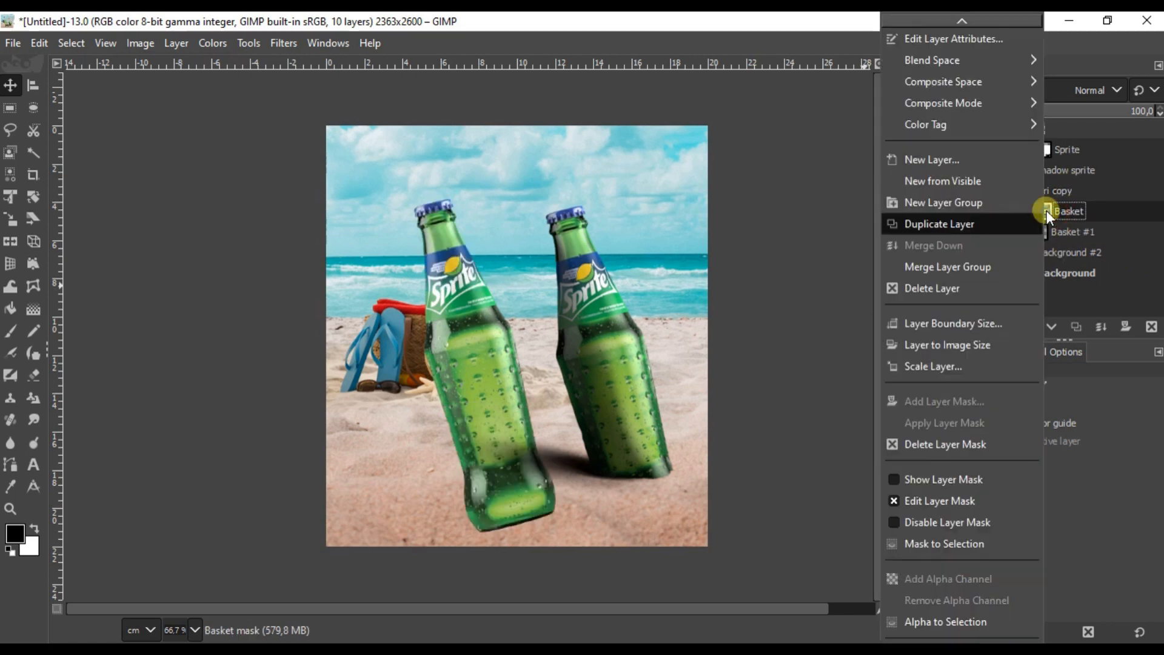
left_click(1118, 213)
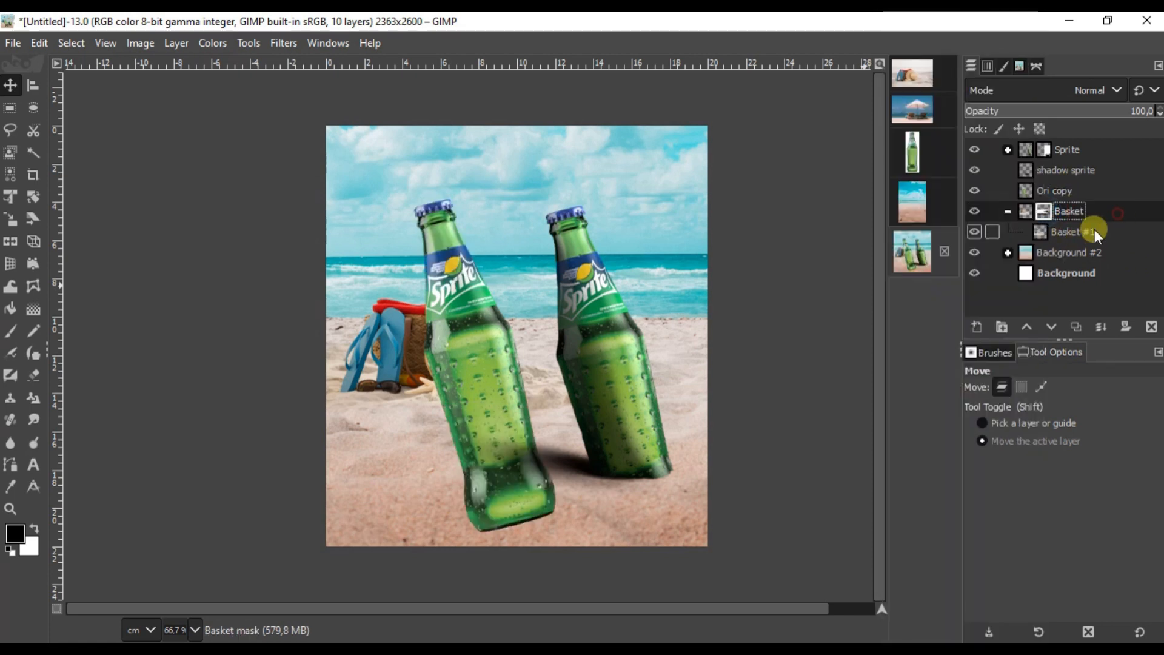
left_click(1008, 210)
right_click(1029, 210)
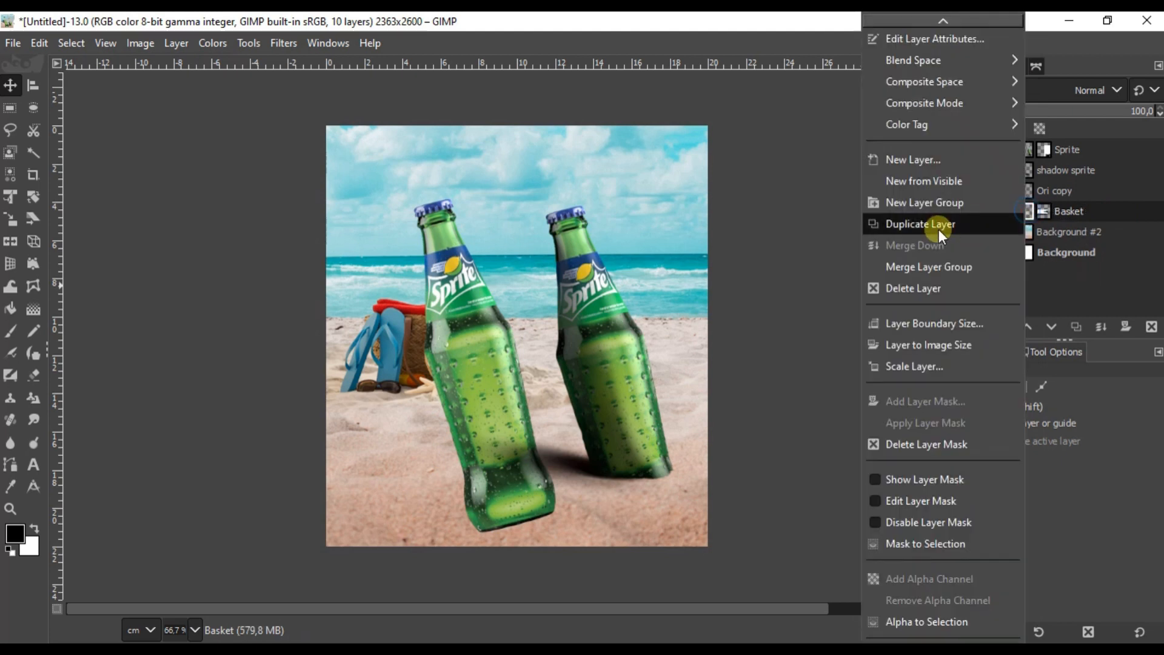
Step: Merge the Basket group into a single layer and apply its mask permanently
left_click(933, 265)
right_click(1025, 213)
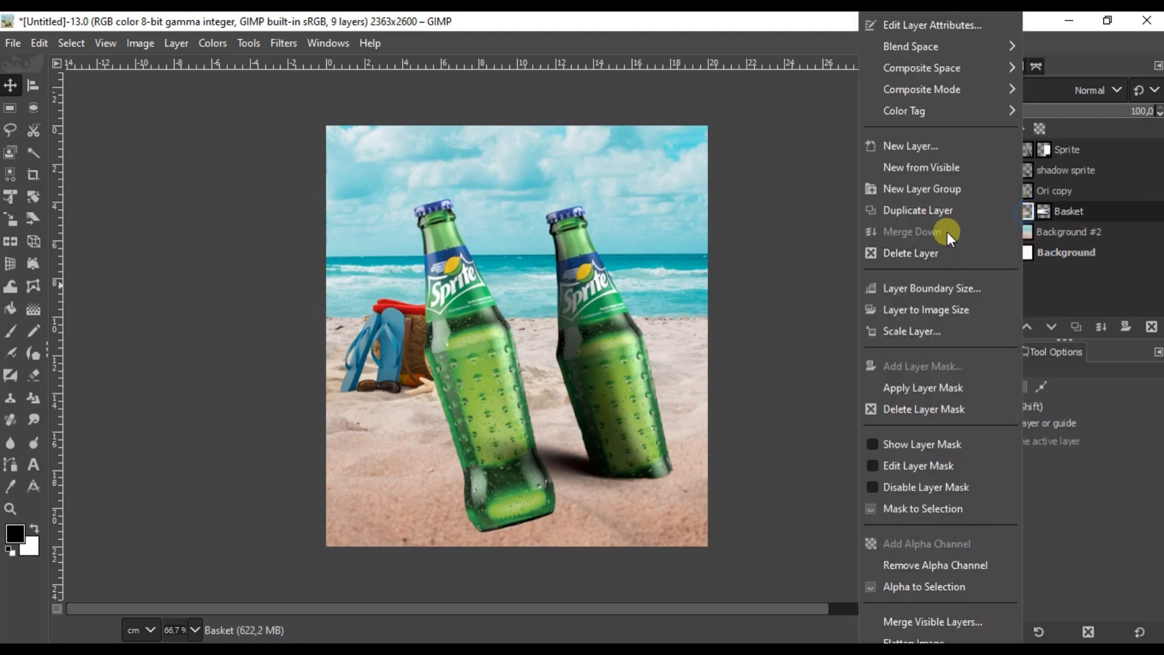
left_click(926, 381)
Step: Create a new layer group named 'Basket #1' and move Ori copy into it
left_click(1055, 193)
left_click(1036, 213)
left_click(1040, 192)
left_click(1002, 327)
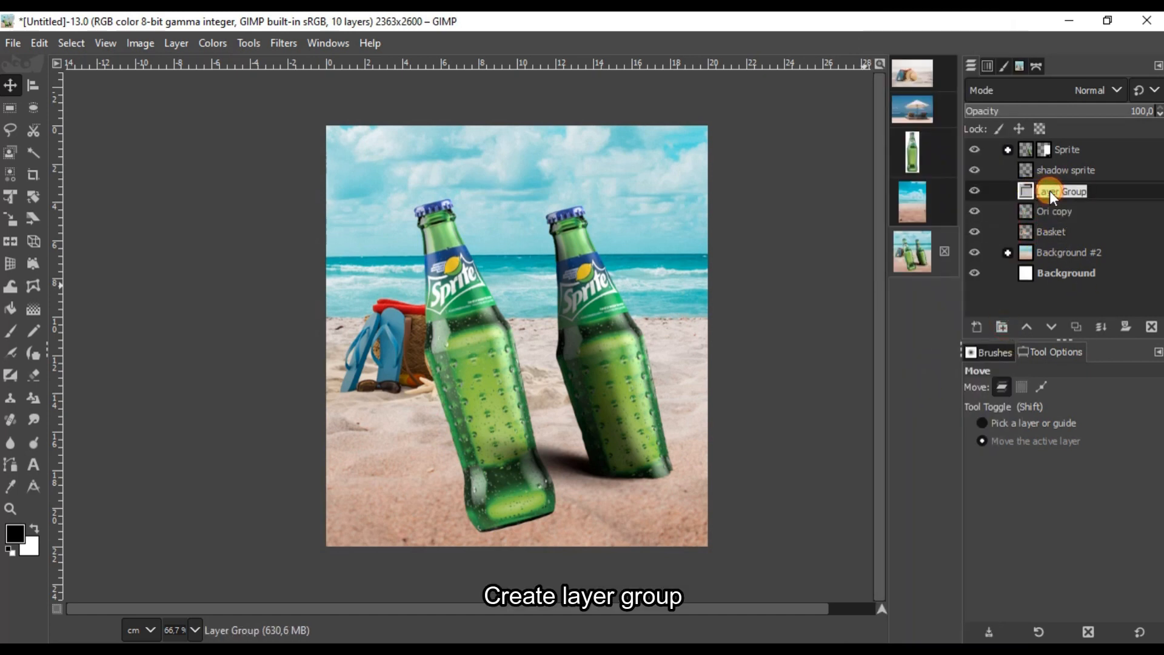
type("Basket #1")
left_click_drag(1052, 211, 1080, 217)
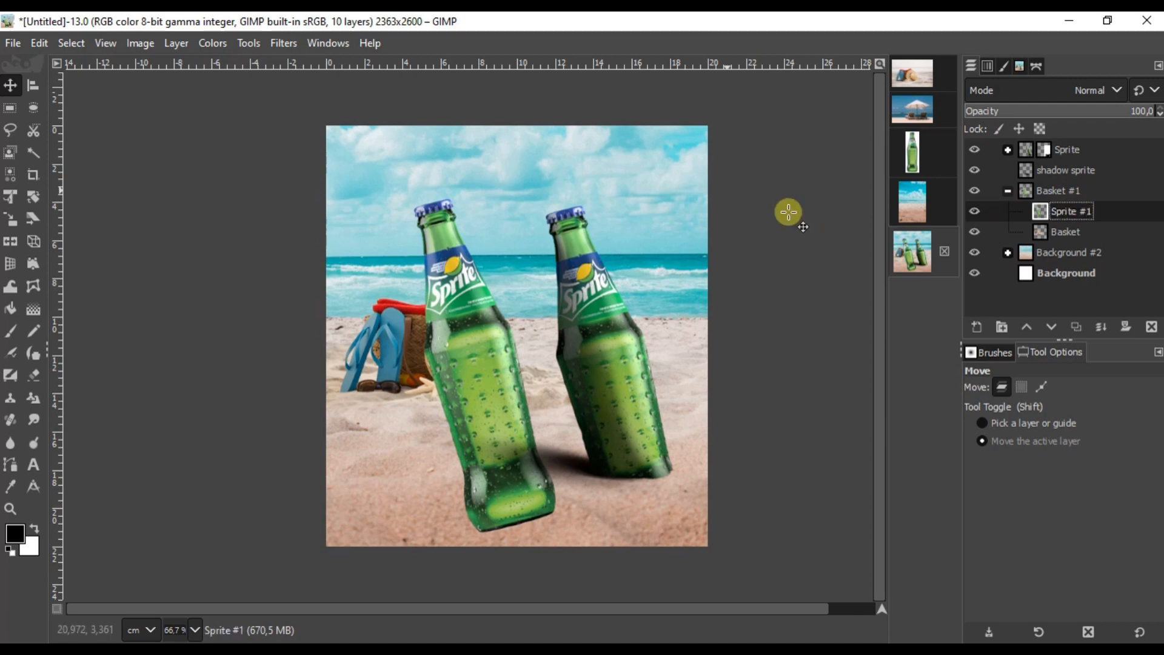
Step: Move the copied bottle, then shrink and rotate it with Unified Transform
left_click_drag(500, 411, 467, 356)
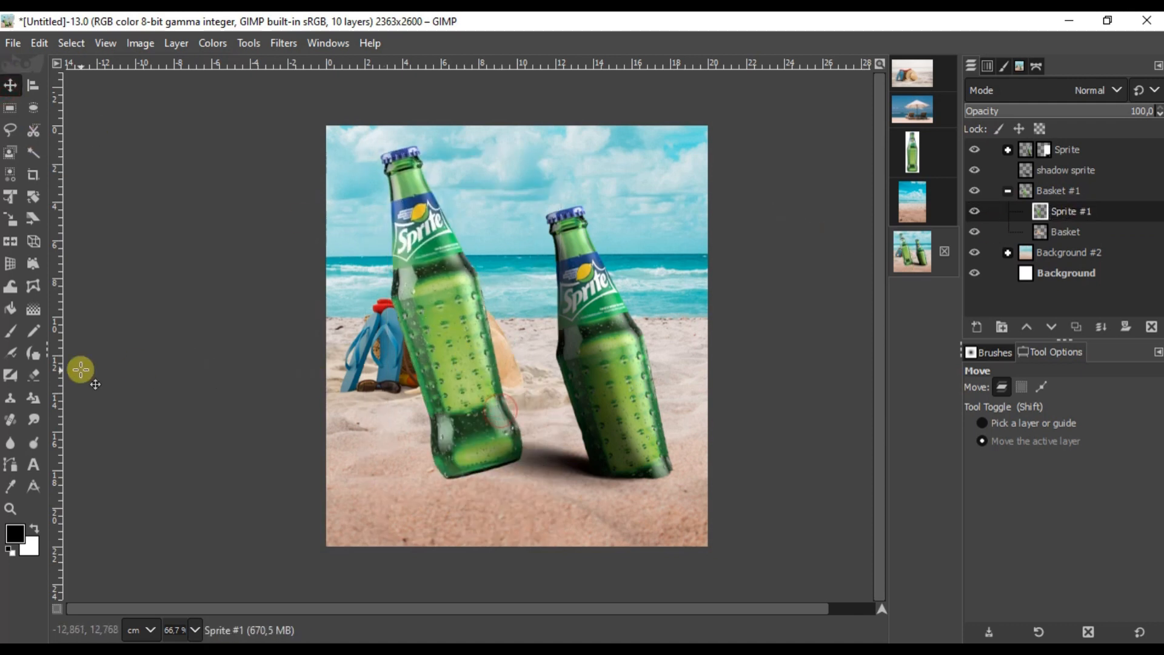
key("shift+t")
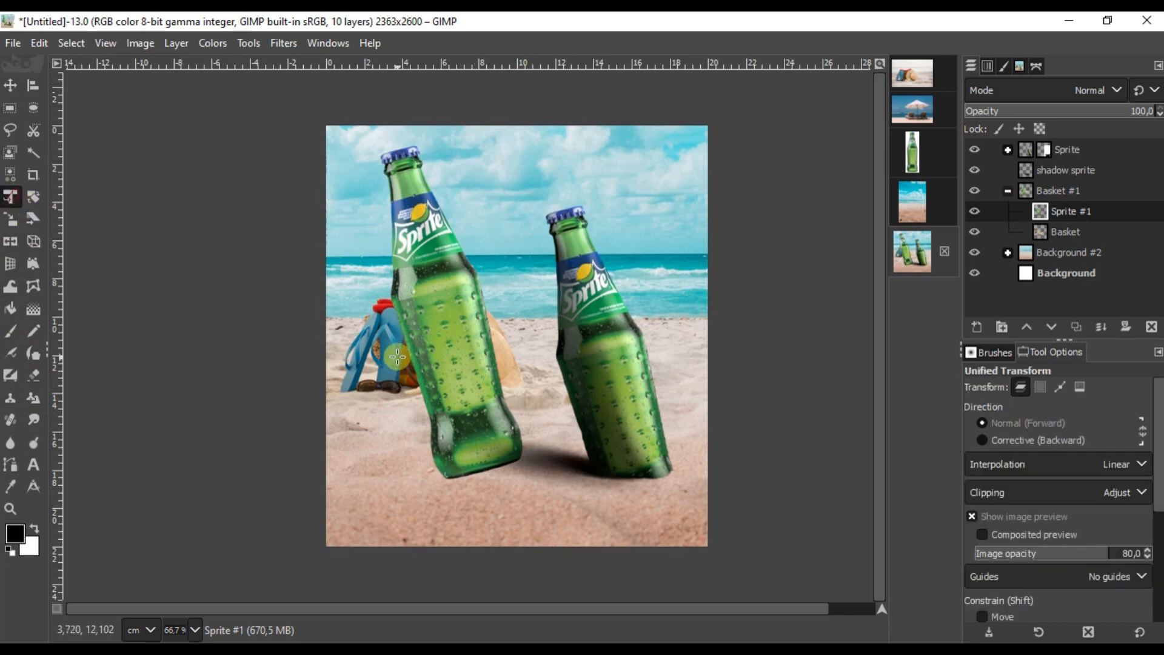
left_click(543, 455)
left_click_drag(543, 494, 263, 229)
scroll(426, 288, "up", 4)
scroll(582, 455, "down", 1)
left_click_drag(514, 463, 564, 481)
scroll(538, 455, "down", 2)
scroll(538, 455, "up", 1)
left_click_drag(474, 458, 473, 465)
left_click_drag(608, 260, 598, 267)
left_click(821, 179)
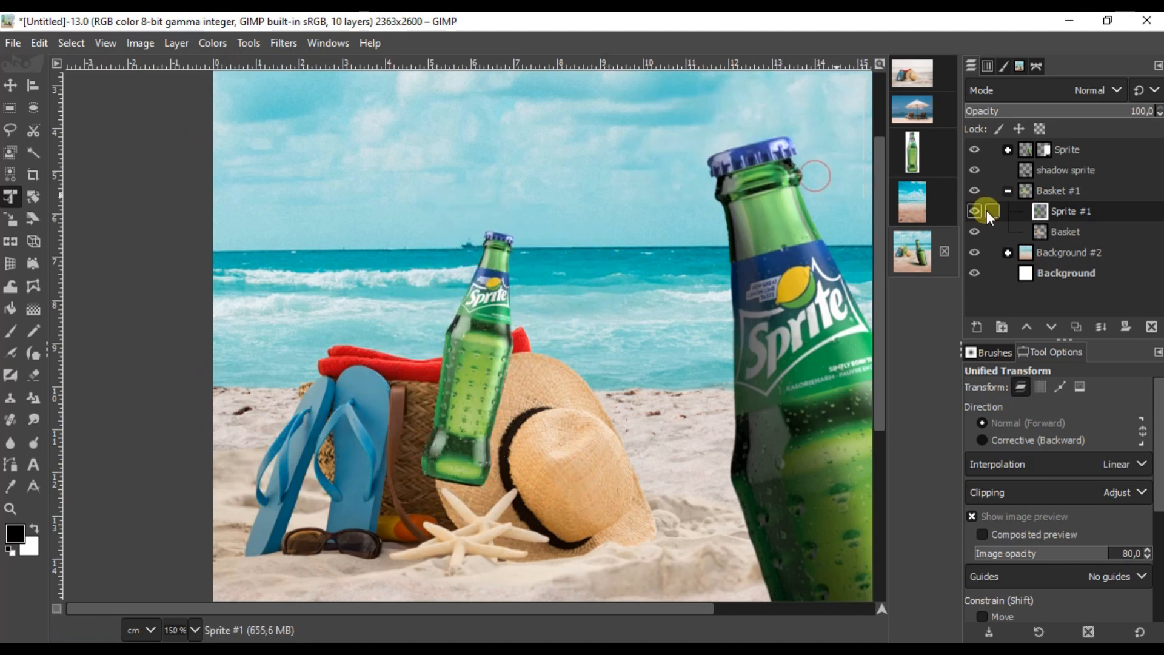
Step: Lower Sprite #1 behind the basket, then duplicate it and shift the copy left
left_click_drag(1040, 212, 1040, 239)
left_click(11, 85)
scroll(414, 323, "up", 1)
mouse_move(520, 294)
left_mouse_down()
mouse_move(517, 281)
mouse_move(521, 294)
left_mouse_up()
right_click(540, 265)
left_click(1074, 325)
left_click_drag(358, 324, 288, 309)
Step: Rotate the duplicate bottle counter-clockwise and stack Sprite #2 below Sprite #1
key("shift+t")
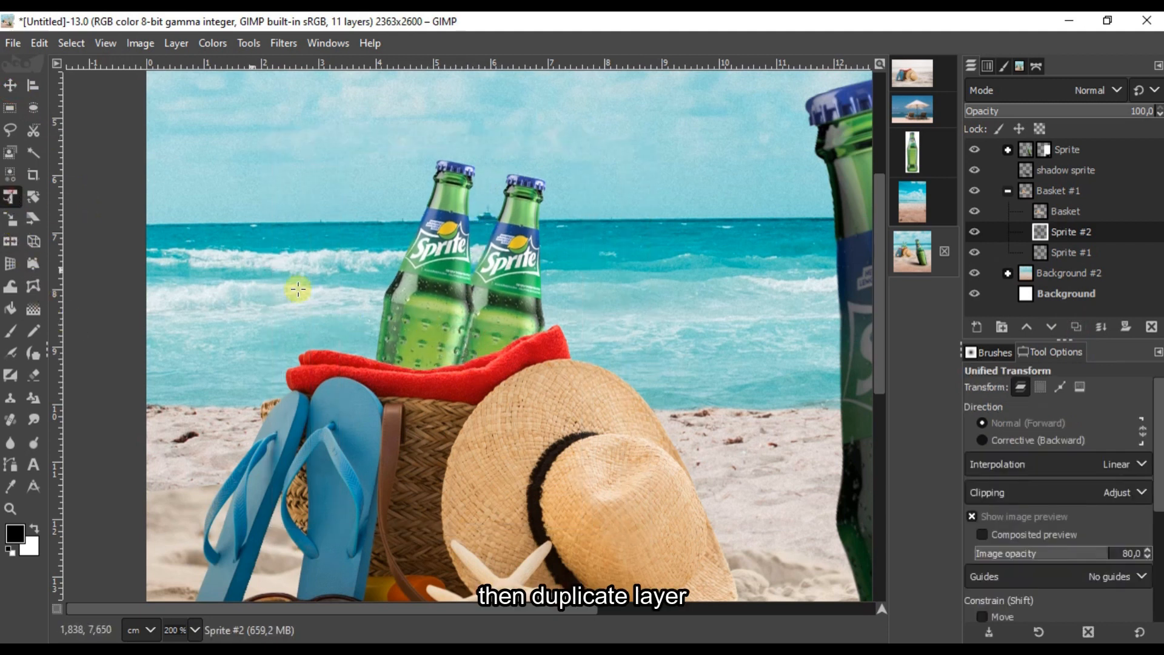
left_click(637, 537)
left_click_drag(636, 538, 806, 434)
left_click_drag(533, 405, 538, 437)
left_click_drag(654, 549, 693, 484)
left_click_drag(536, 410, 514, 392)
left_click(821, 183)
left_click(1054, 329)
scroll(615, 340, "down", 1)
Step: Shrink, rotate and reposition the Sprite #1 bottle with Unified Transform
left_click(10, 86)
left_click(1072, 232)
left_click(11, 197)
left_click(418, 214)
left_click_drag(417, 213, 480, 296)
scroll(574, 347, "up", 1)
left_click_drag(652, 364, 650, 376)
left_click_drag(614, 502, 673, 531)
left_click_drag(543, 474, 536, 442)
left_click(822, 183)
Step: Resize Sprite #2, tilt it about 8° clockwise and shift it left
left_click(1072, 252)
left_click(433, 283)
left_click_drag(172, 103, 287, 220)
left_click_drag(501, 429, 568, 393)
left_click_drag(678, 511, 691, 523)
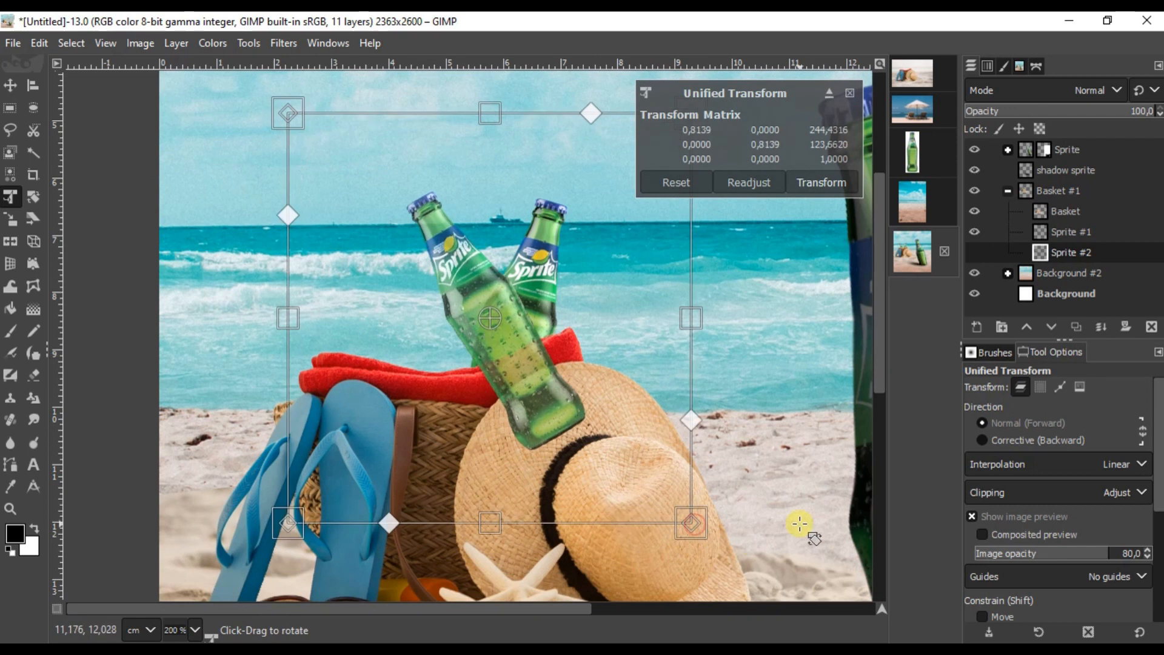
left_click_drag(800, 528, 767, 569)
left_click_drag(577, 424, 531, 442)
left_click(825, 182)
Step: Duplicate Sprite #1 as Sprite #3 and rotate it about 55° counter-clockwise
left_click(1071, 232)
left_click(1076, 327)
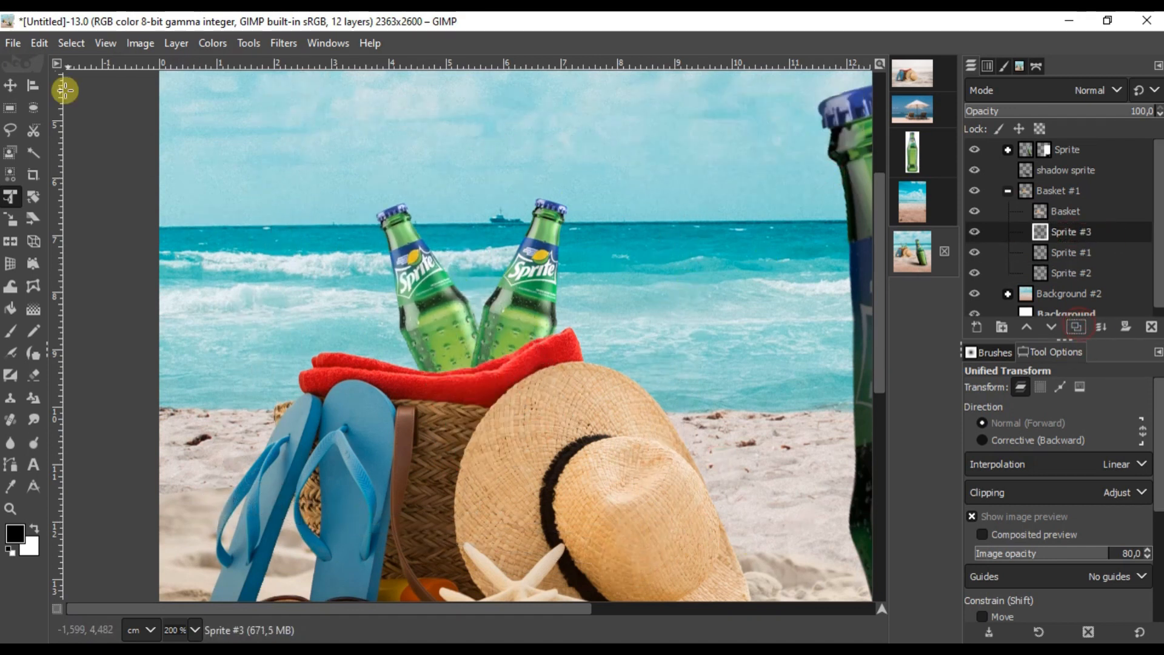
left_click(11, 86)
left_click_drag(291, 349, 245, 373)
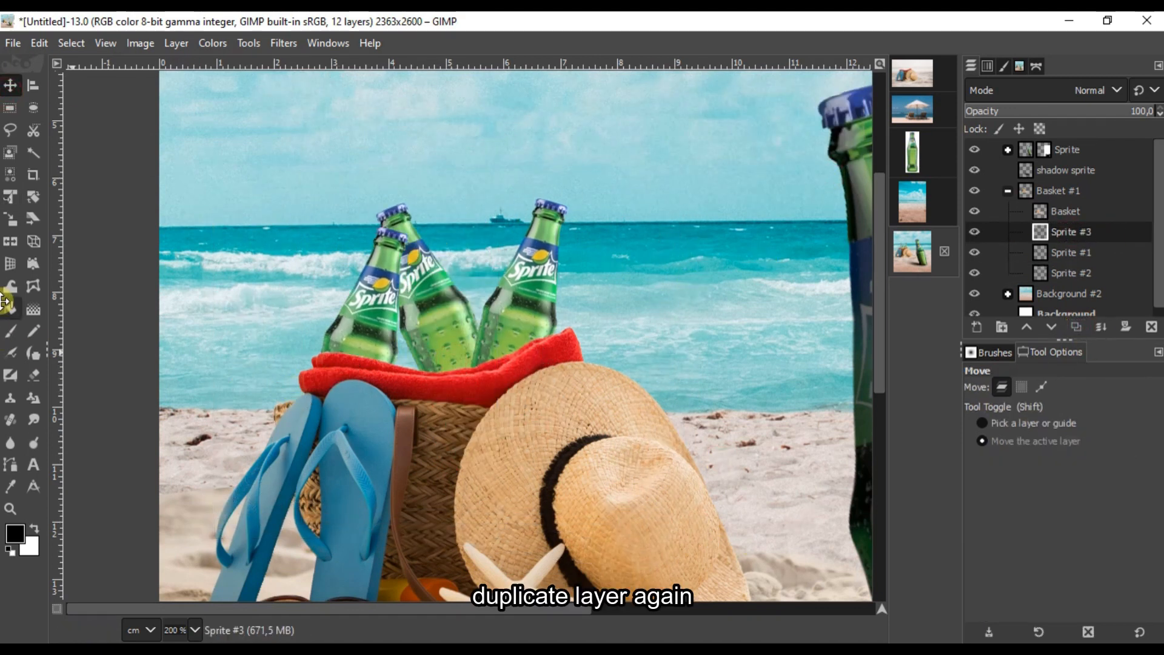
left_click(10, 199)
left_click(376, 364)
left_click_drag(637, 493, 646, 199)
left_click_drag(395, 409, 406, 502)
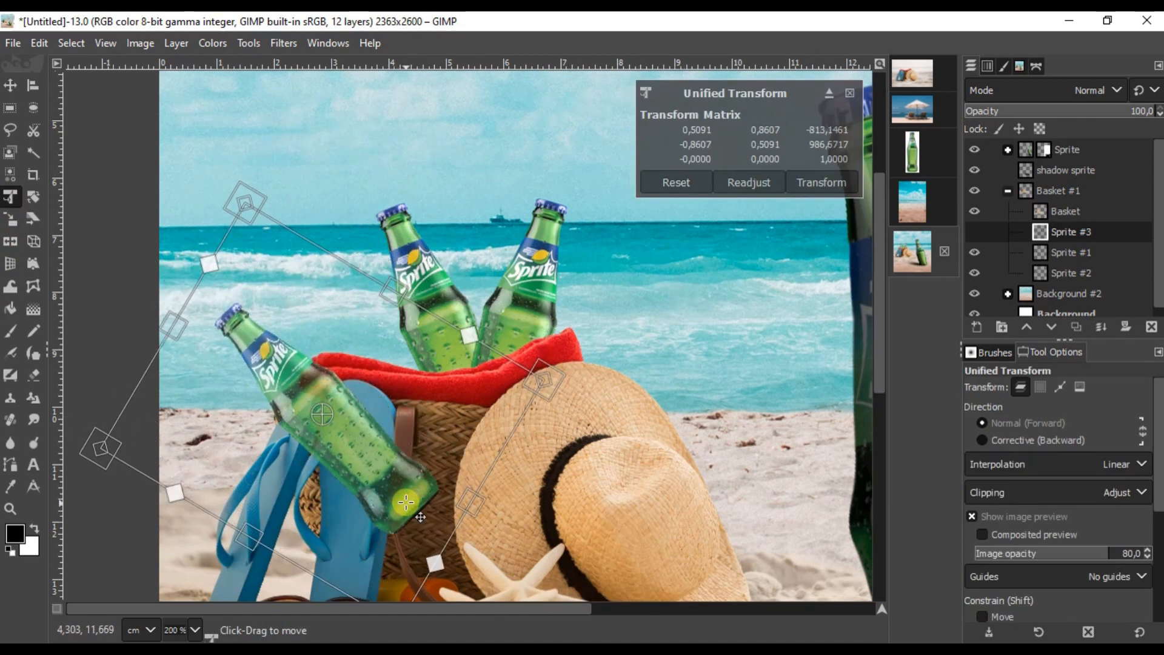
left_click(796, 196)
Step: Nudge Sprite #3 up and right so it leans over the basket rim
key("m")
scroll(277, 423, "up", 3)
left_click_drag(279, 315, 307, 286)
scroll(306, 286, "down", 3)
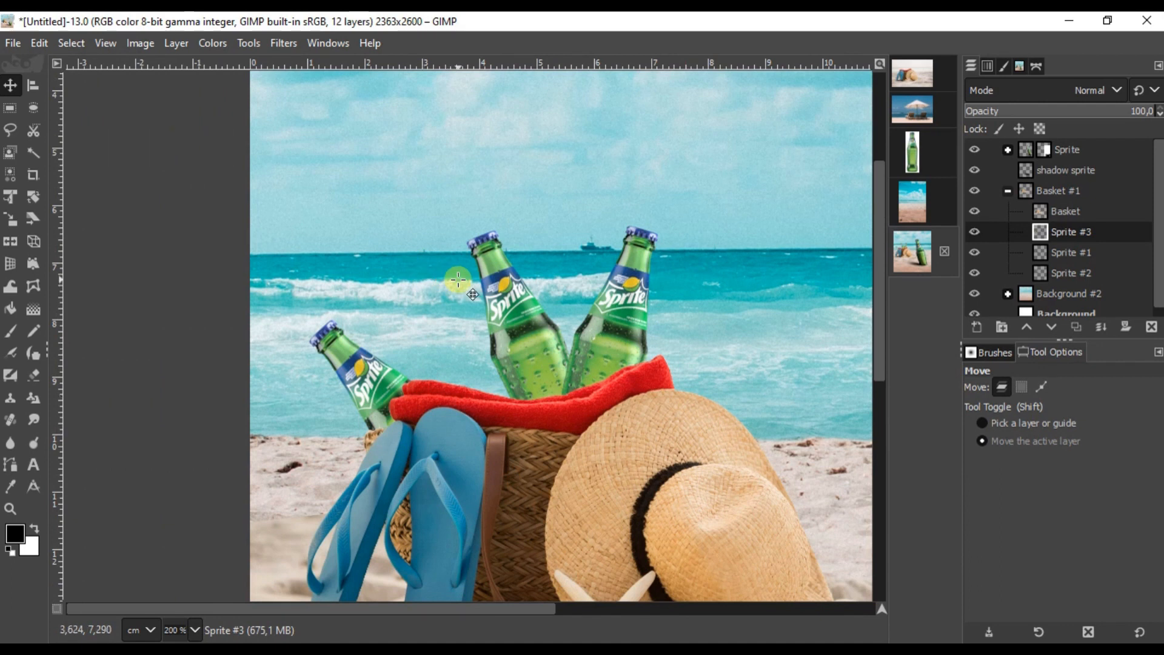
left_click(1086, 254)
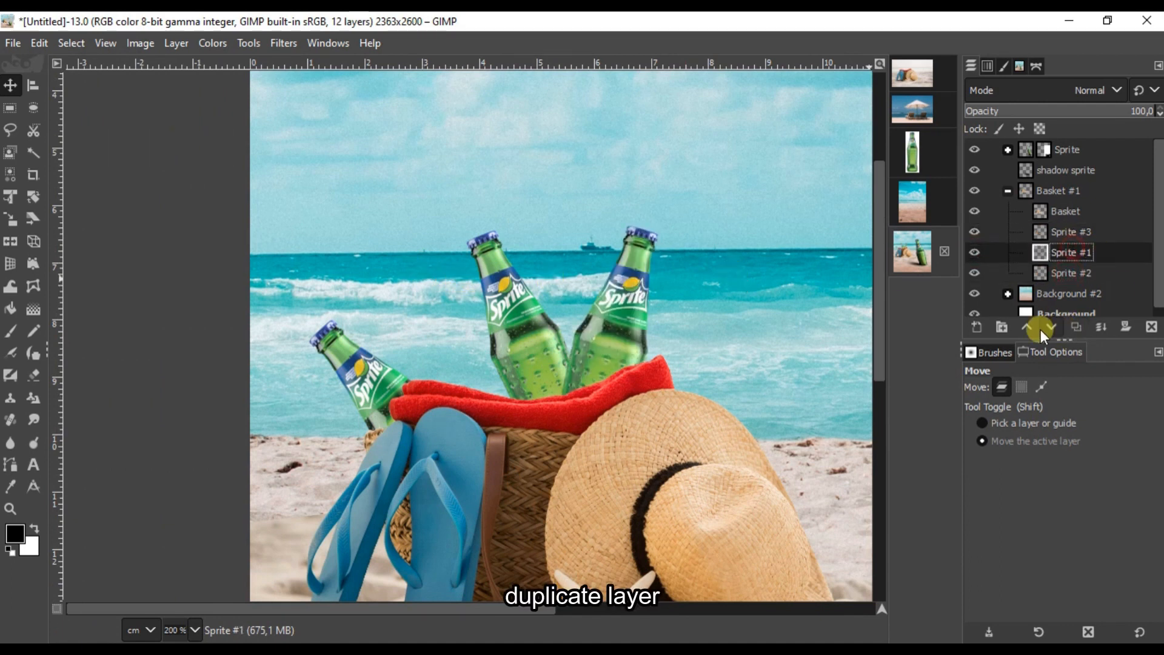
Step: Duplicate Sprite #1 as Dark #1 and lower its exposure to -2.849
left_click(1075, 327)
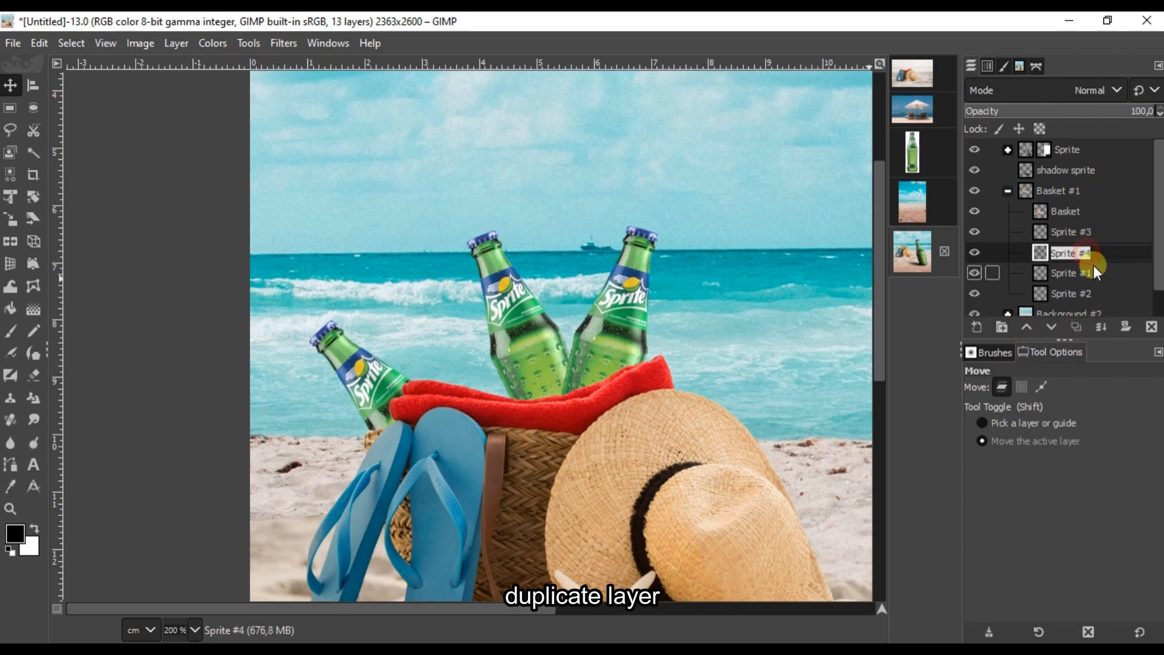
type("Dark")
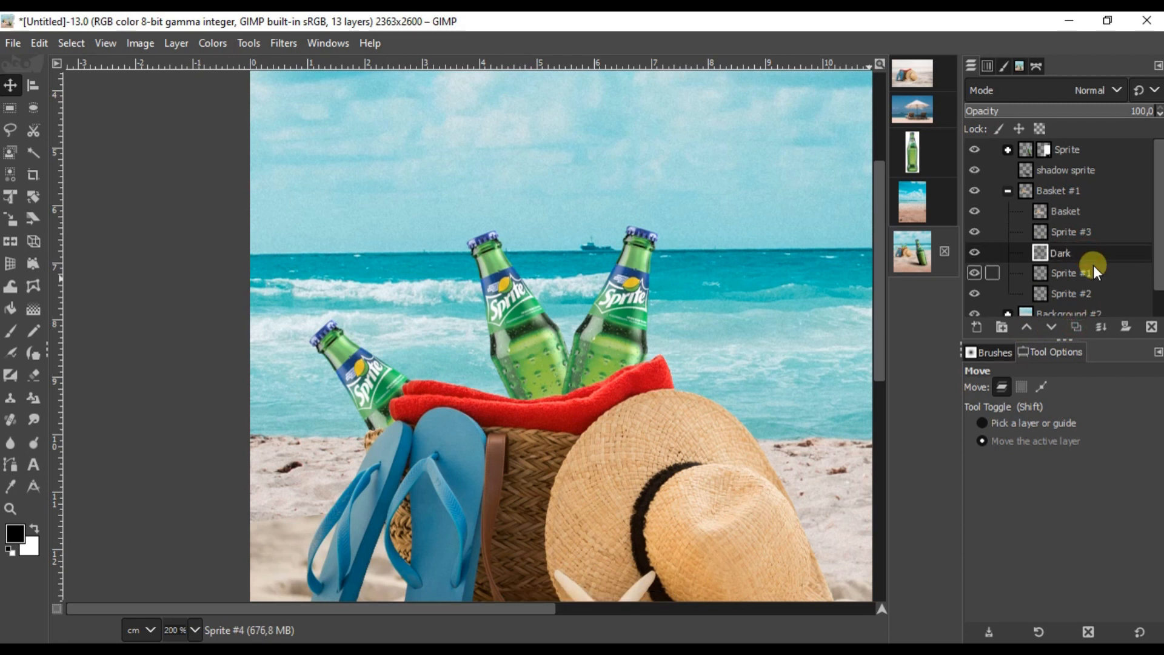
key("Return")
left_click(213, 42)
left_click(261, 175)
left_click_drag(805, 237, 794, 237)
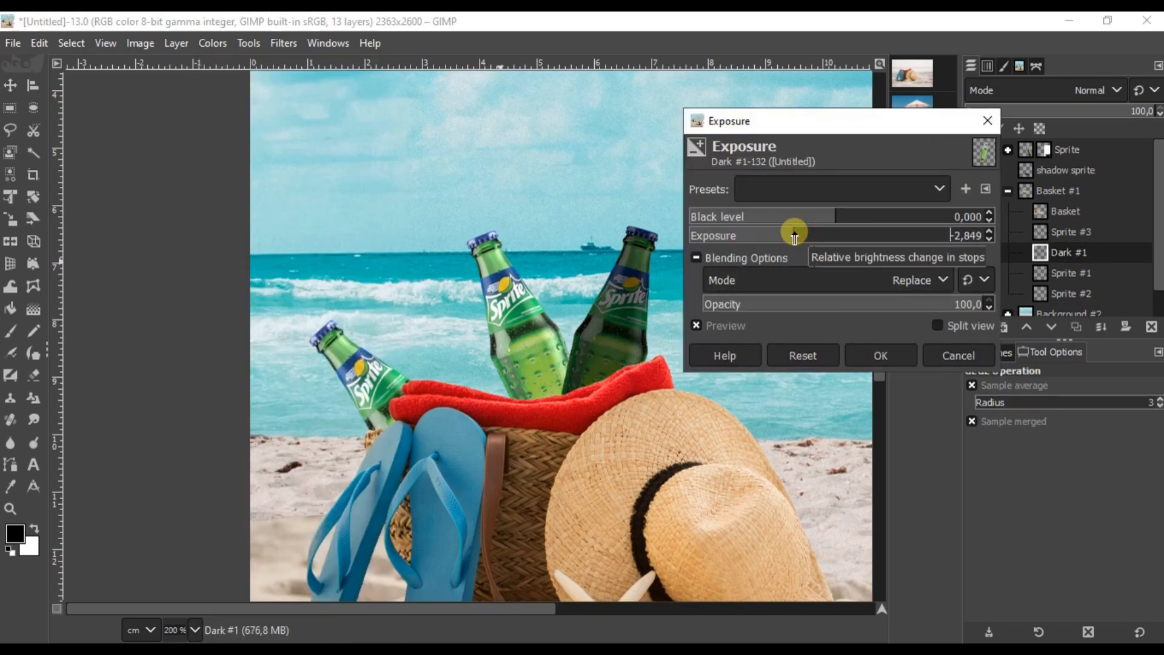
left_click(889, 352)
Step: Add a white mask to Dark #1 and paint back brightness on the right bottle's neck and label
left_click(20, 337)
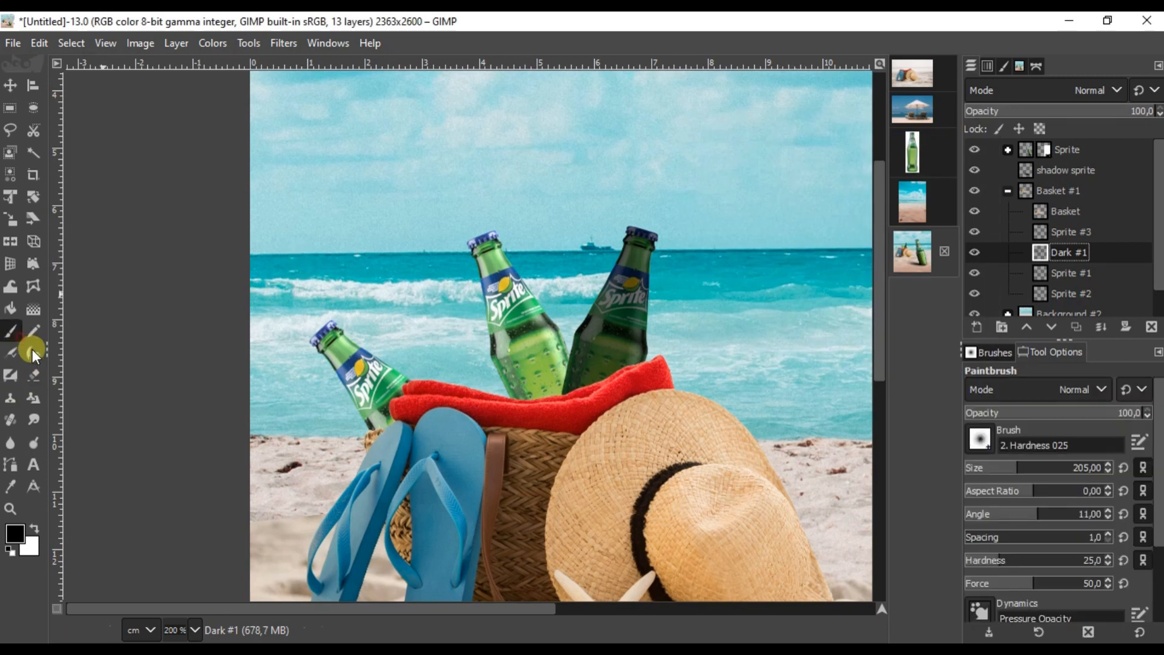
scroll(694, 236, "up", 1)
left_click(1076, 254)
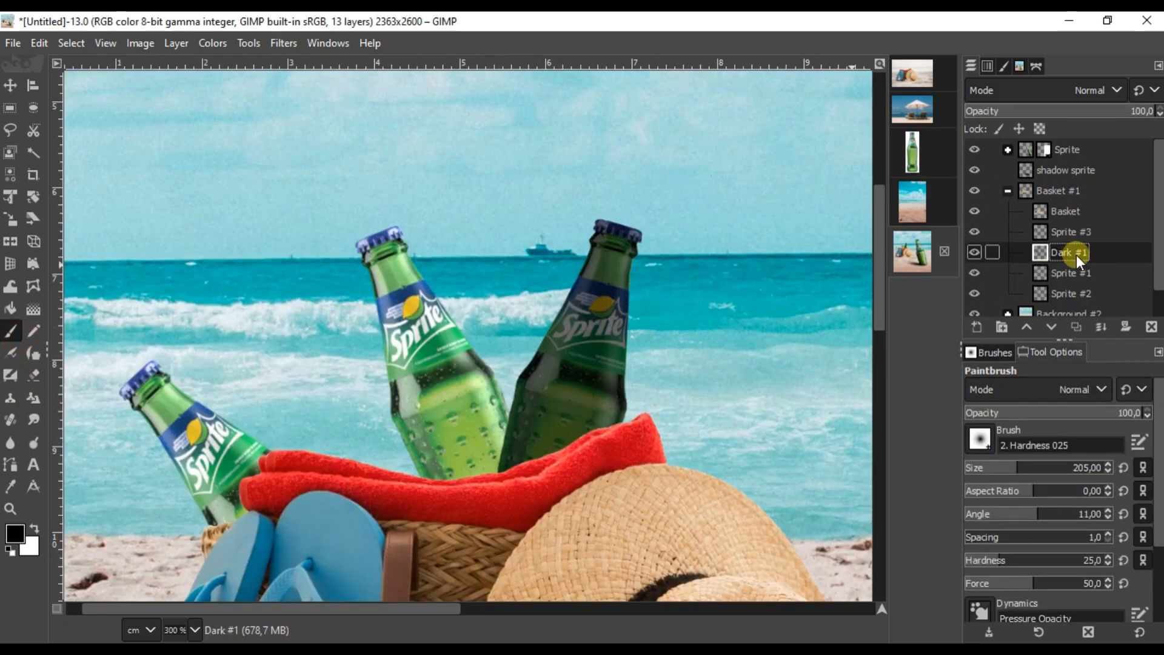
left_click(1126, 327)
left_click(1038, 471)
mouse_move(666, 246)
left_mouse_down()
mouse_move(686, 336)
mouse_move(676, 399)
mouse_move(646, 256)
mouse_move(636, 332)
mouse_move(618, 292)
mouse_move(601, 326)
mouse_move(570, 328)
mouse_move(602, 331)
left_mouse_up()
scroll(637, 325, "down", 1)
left_click_drag(675, 356, 670, 357)
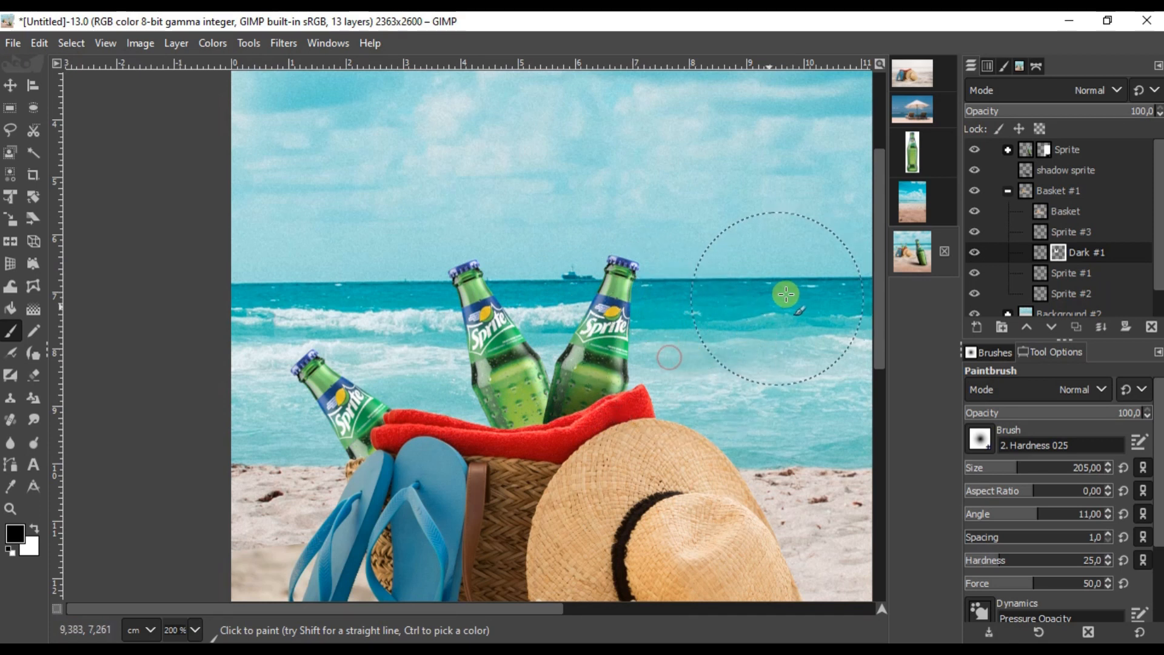
scroll(583, 441, "up", 2)
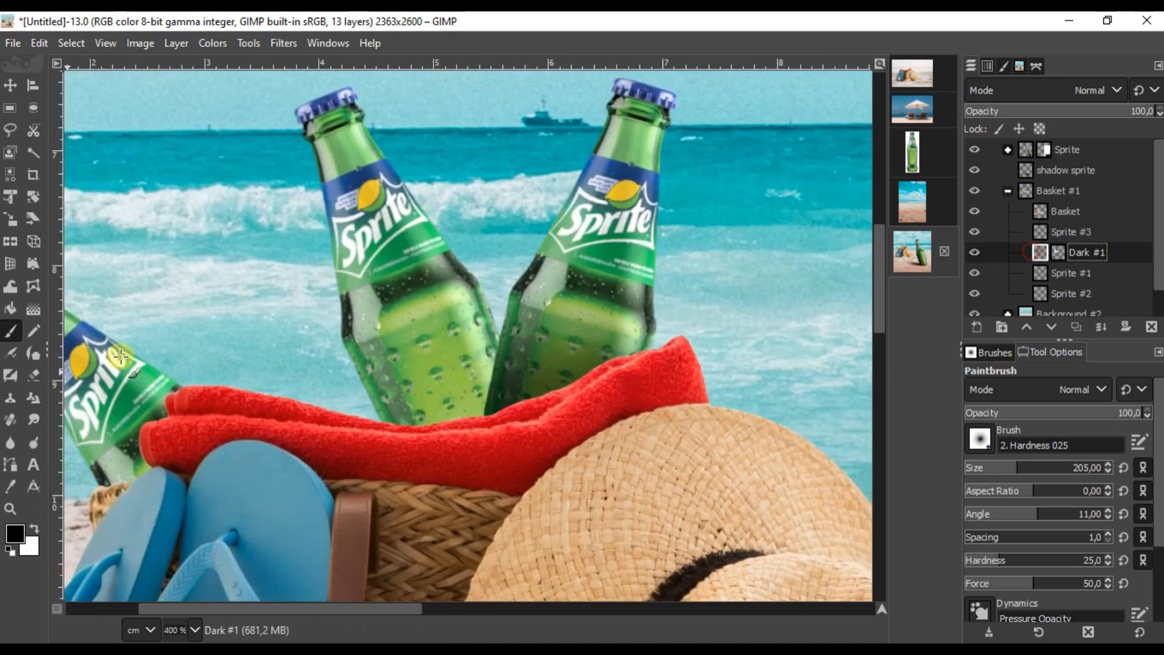
left_click(35, 448)
scroll(534, 433, "up", 1)
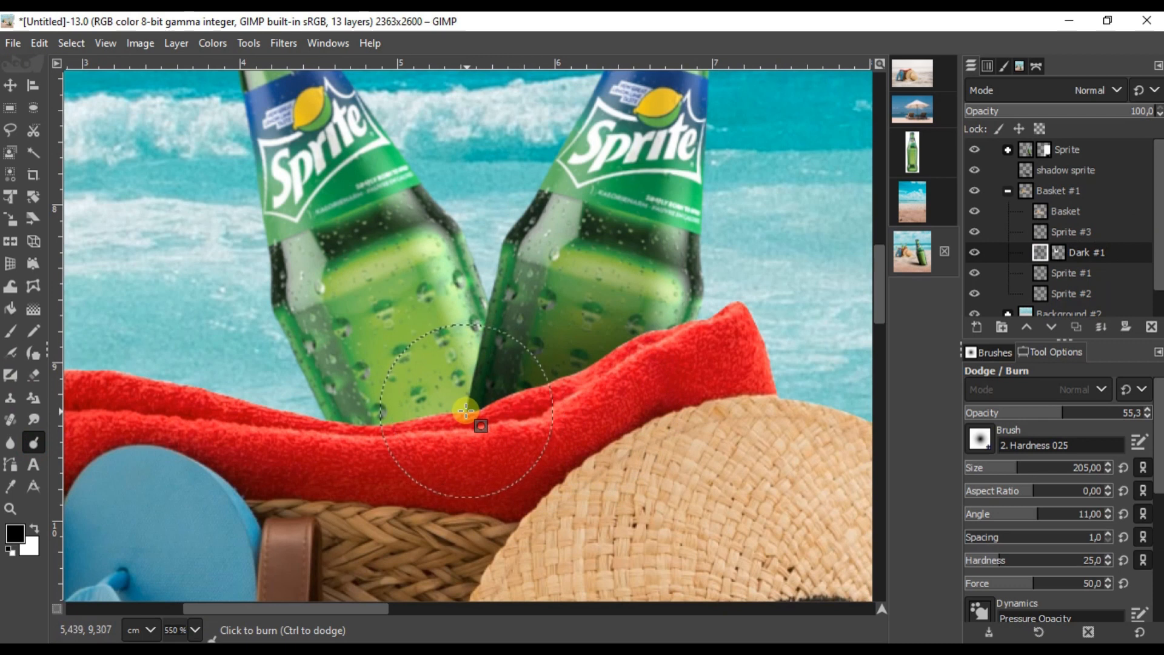
left_click(1038, 255)
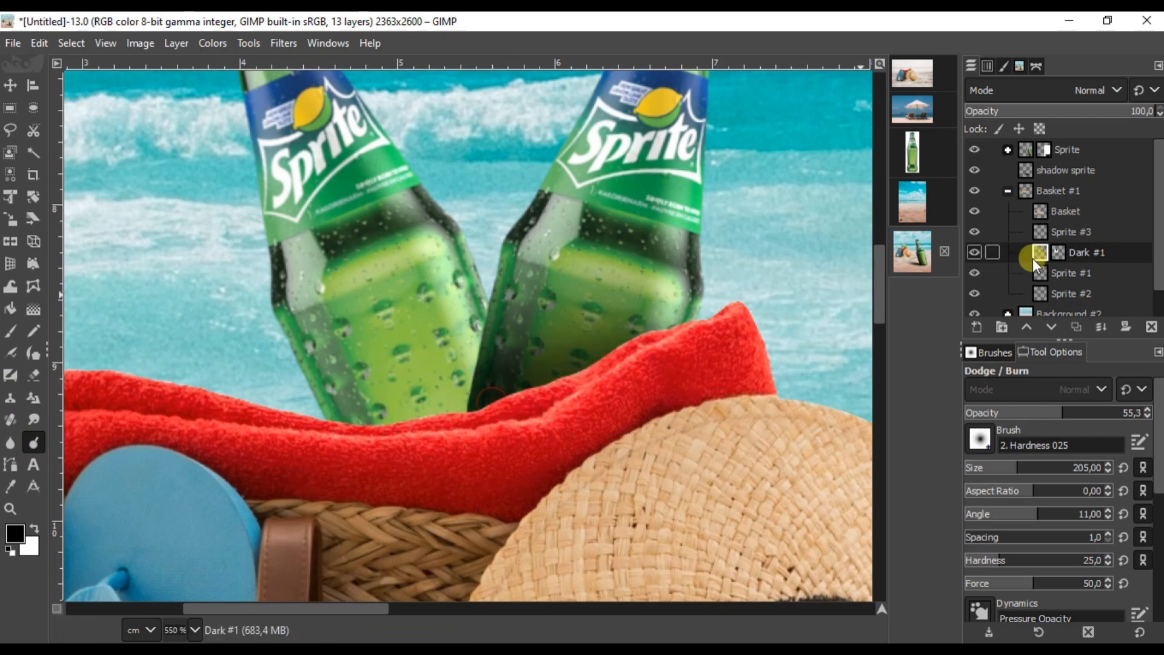
Step: Merge Sprite #3 and Sprite #1 down into Sprite #2 so all three bottles share one layer
left_click(1103, 329)
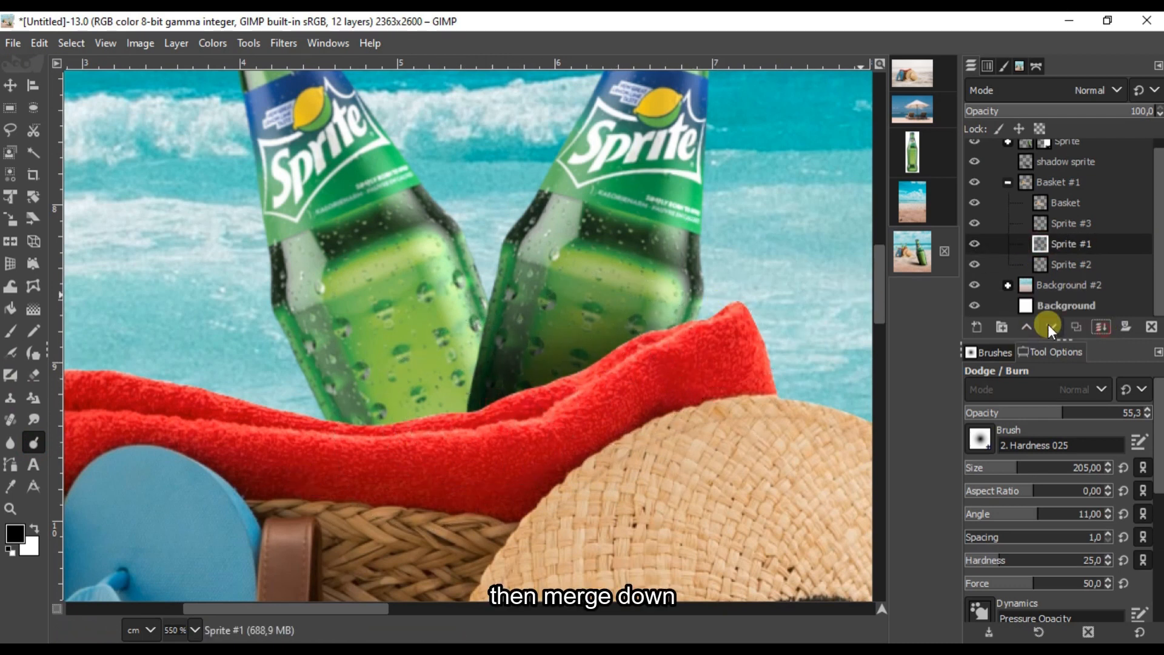
left_click(972, 243)
left_click(972, 243)
left_click(1073, 267)
left_click(975, 264)
left_click(975, 263)
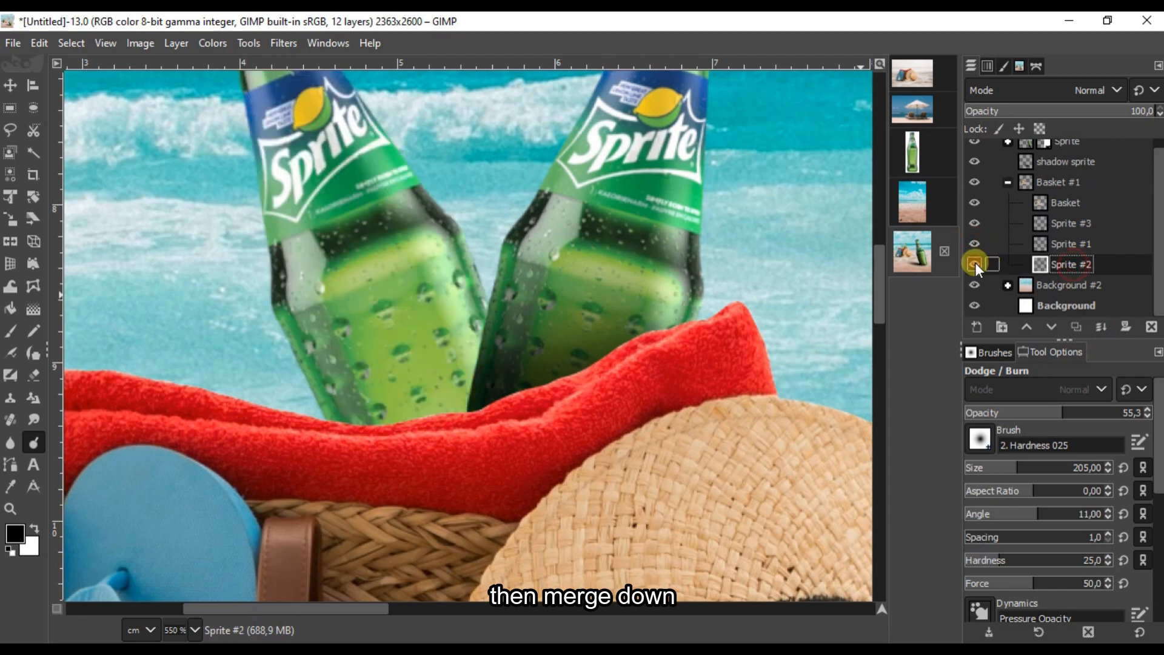
left_click(1075, 327)
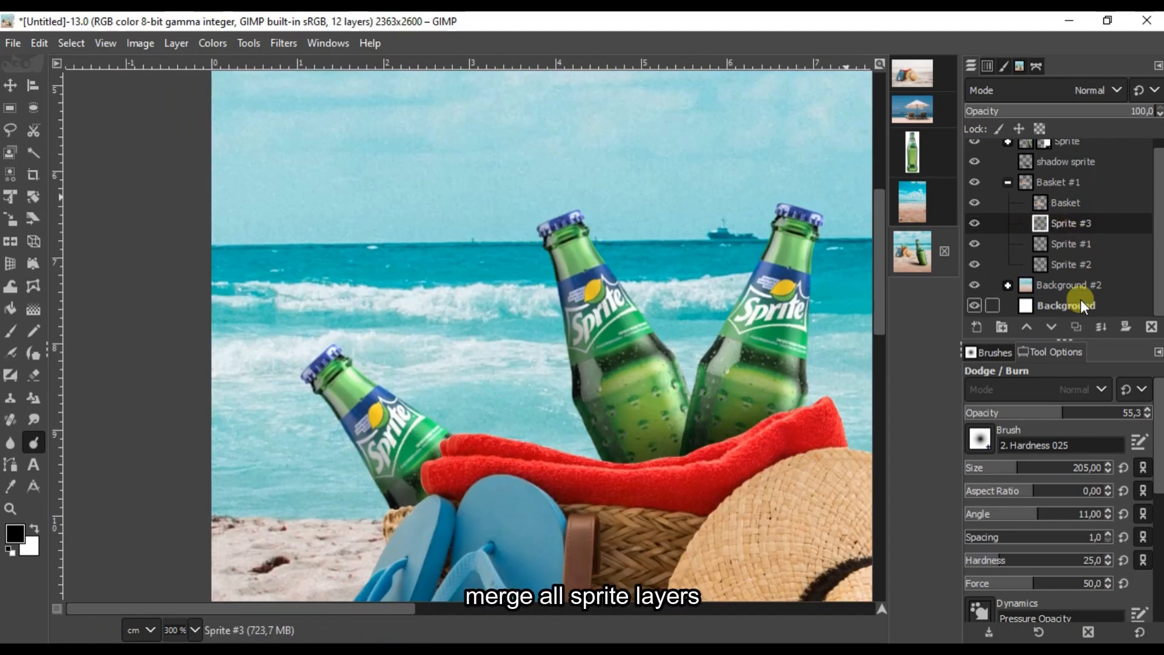
left_click(1105, 327)
left_click(1105, 327)
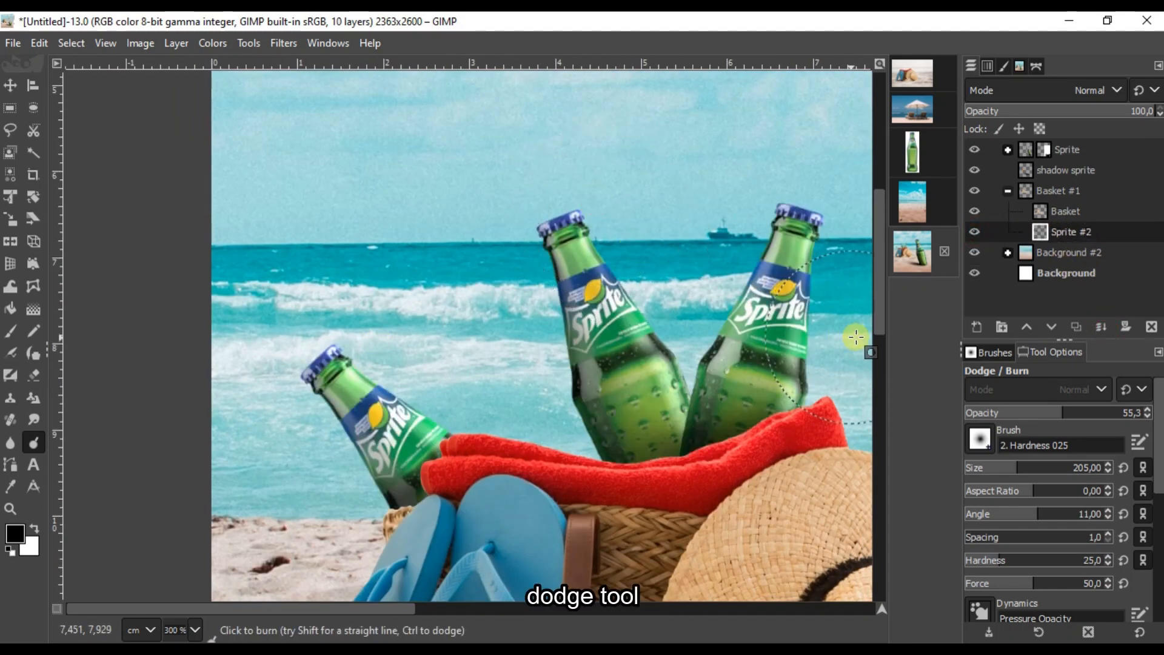
Step: Dodge the right bottle's cap, neck and body to brighten its highlights
left_click_drag(1159, 440, 1140, 559)
left_click(1006, 540)
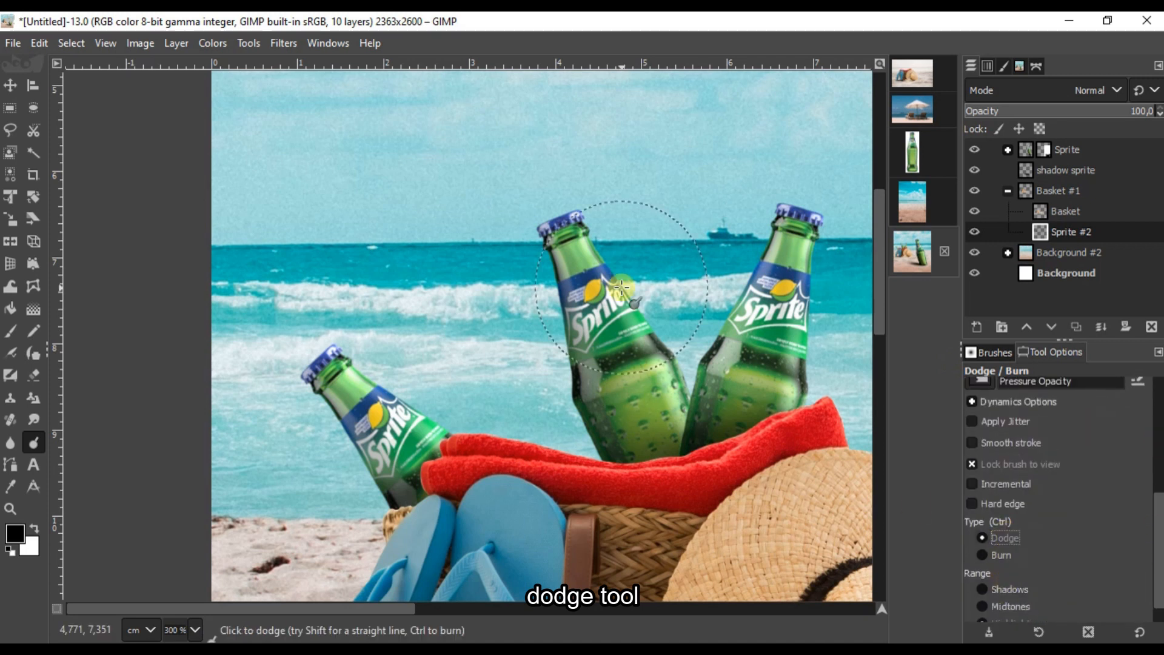
scroll(586, 203, "up", 3)
key("space")
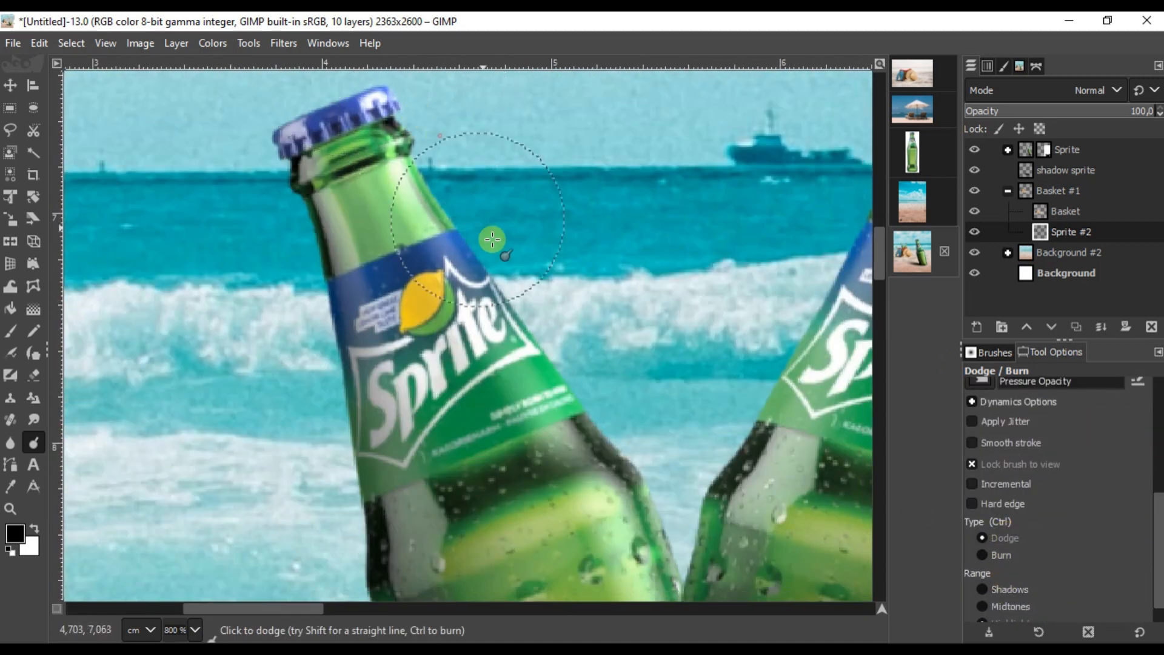
left_click_drag(647, 477, 402, 316)
scroll(400, 318, "down", 1)
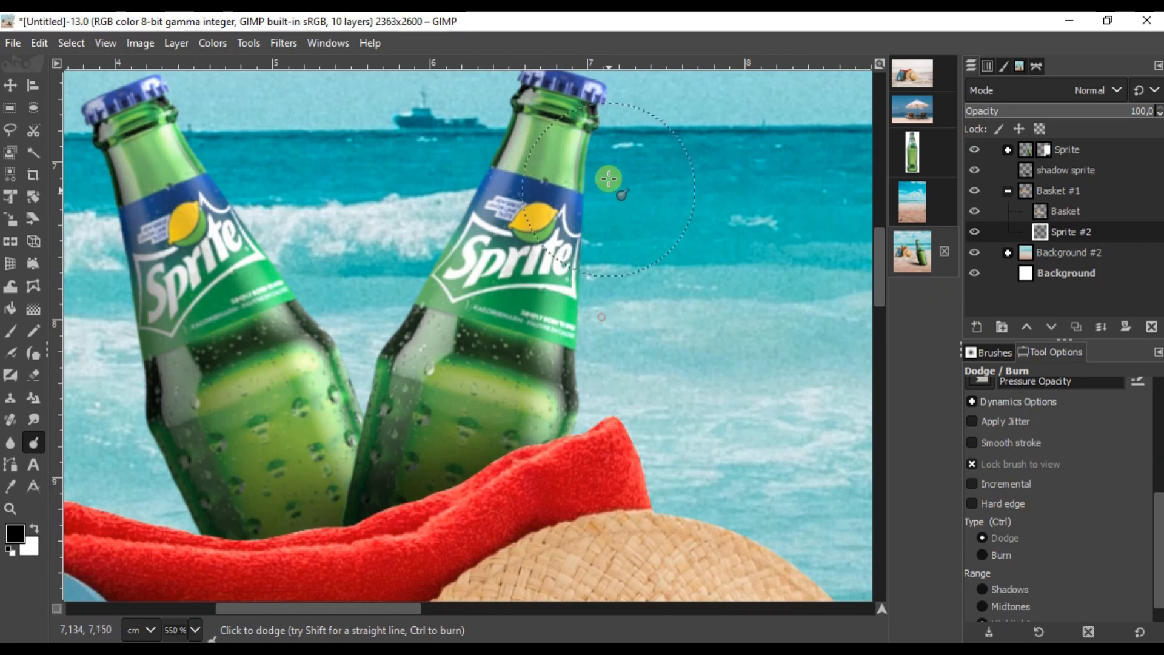
left_click_drag(622, 118, 613, 198)
left_click_drag(532, 136, 510, 200)
mouse_move(465, 340)
left_mouse_down()
mouse_move(442, 293)
mouse_move(375, 413)
mouse_move(564, 291)
left_mouse_up()
Step: Burn the shaded edges of the left bottle and the bottles above the towel
left_click_drag(472, 335, 951, 282)
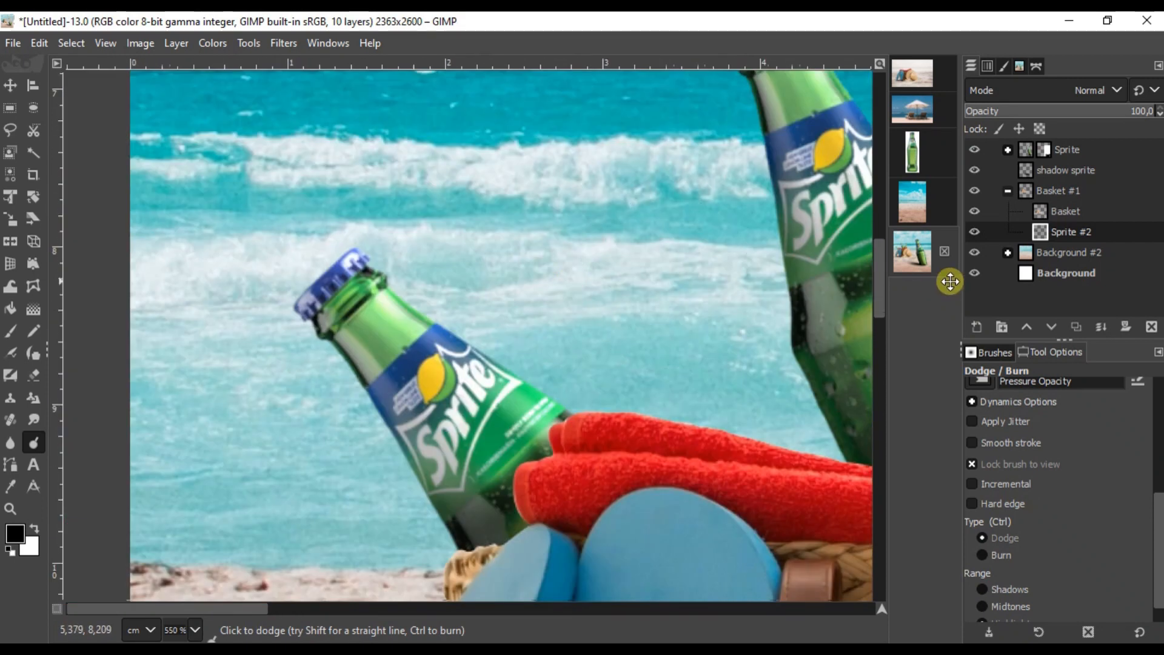
left_click_drag(453, 362, 518, 242)
key("ctrl")
left_click_drag(423, 284, 477, 382)
mouse_move(614, 454)
left_mouse_down()
mouse_move(115, 411)
mouse_move(12, 421)
left_mouse_up()
key("ctrl")
left_click_drag(351, 332, 351, 333)
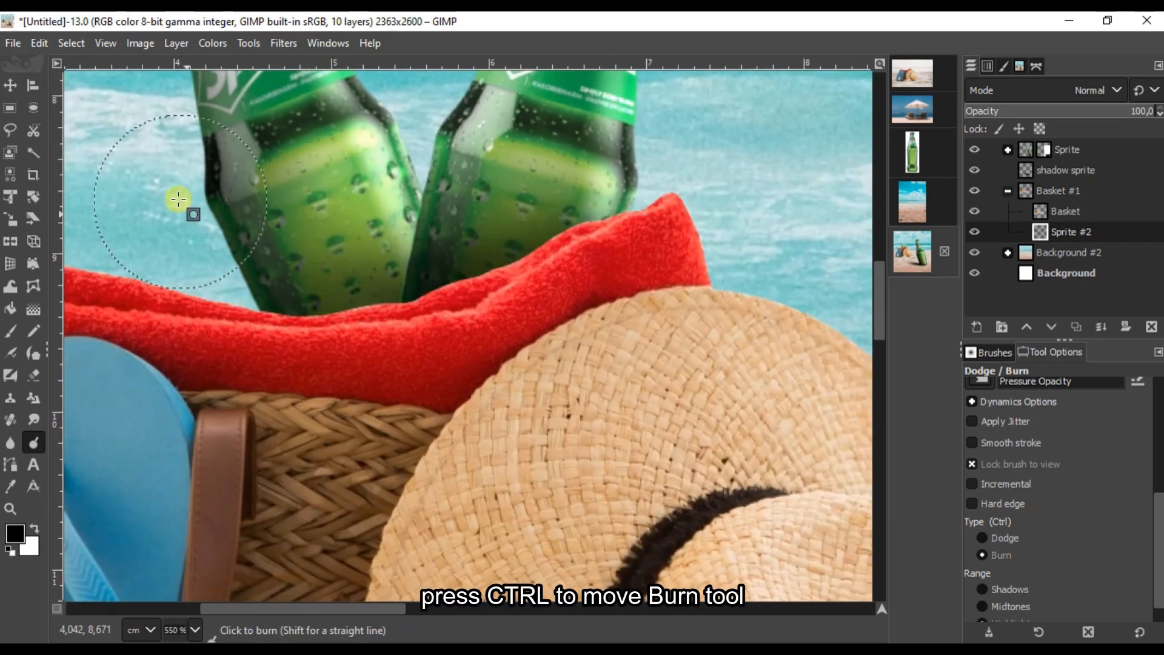
scroll(564, 294, "down", 4)
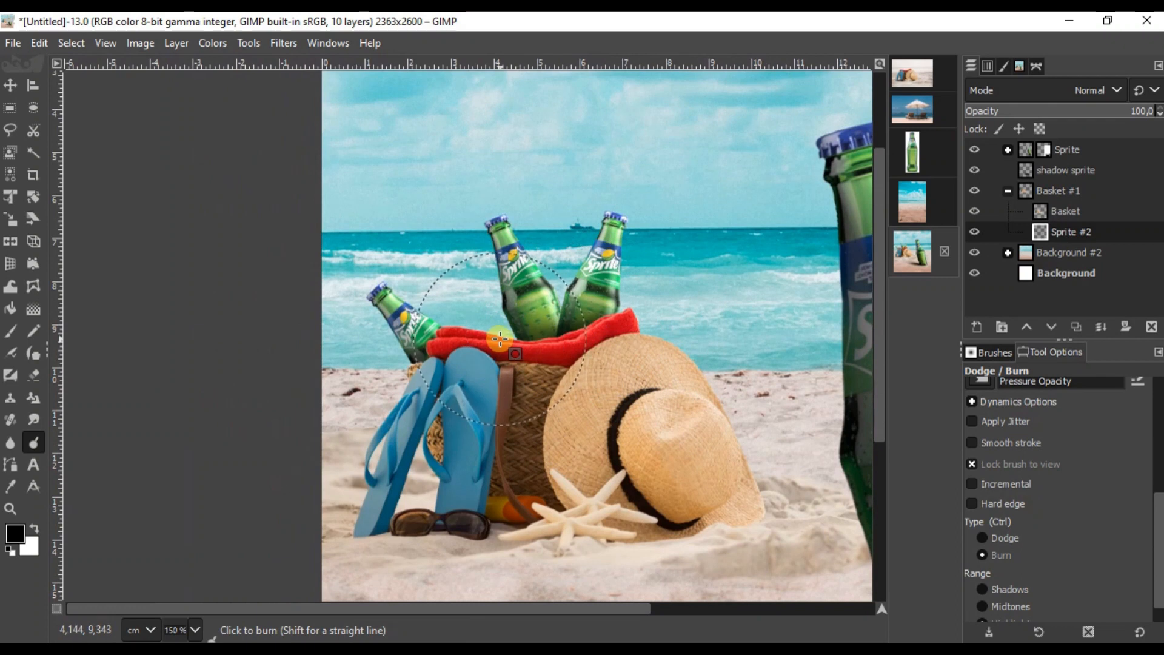
scroll(500, 339, "up", 2)
scroll(537, 314, "down", 2)
scroll(577, 317, "up", 4)
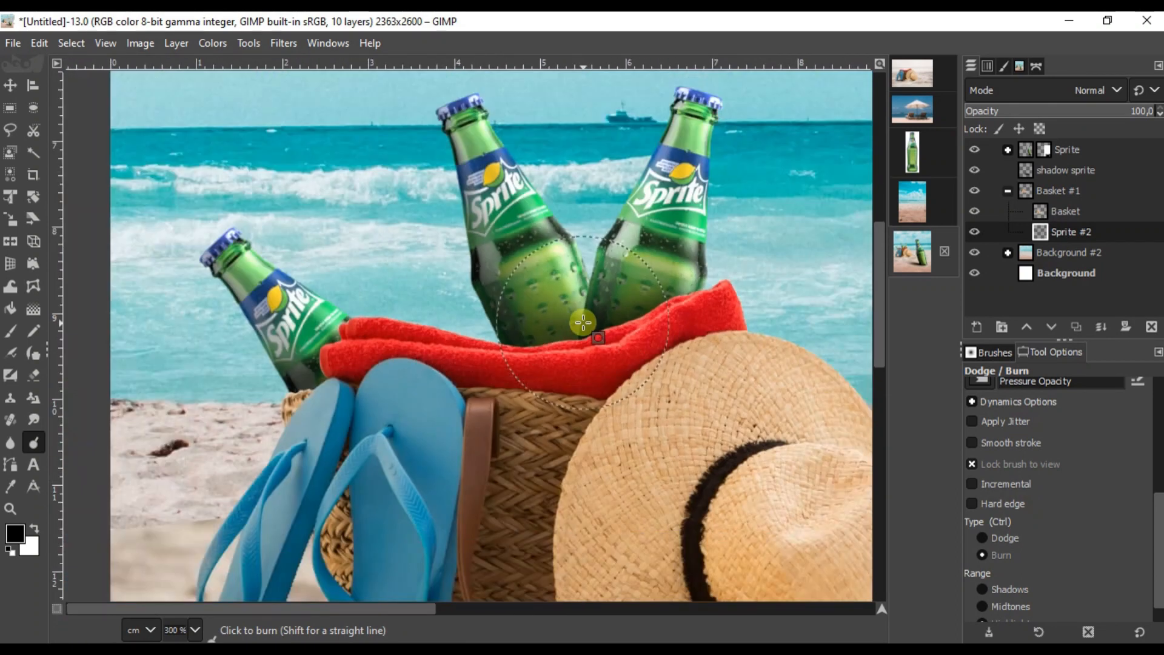
scroll(585, 318, "down", 6)
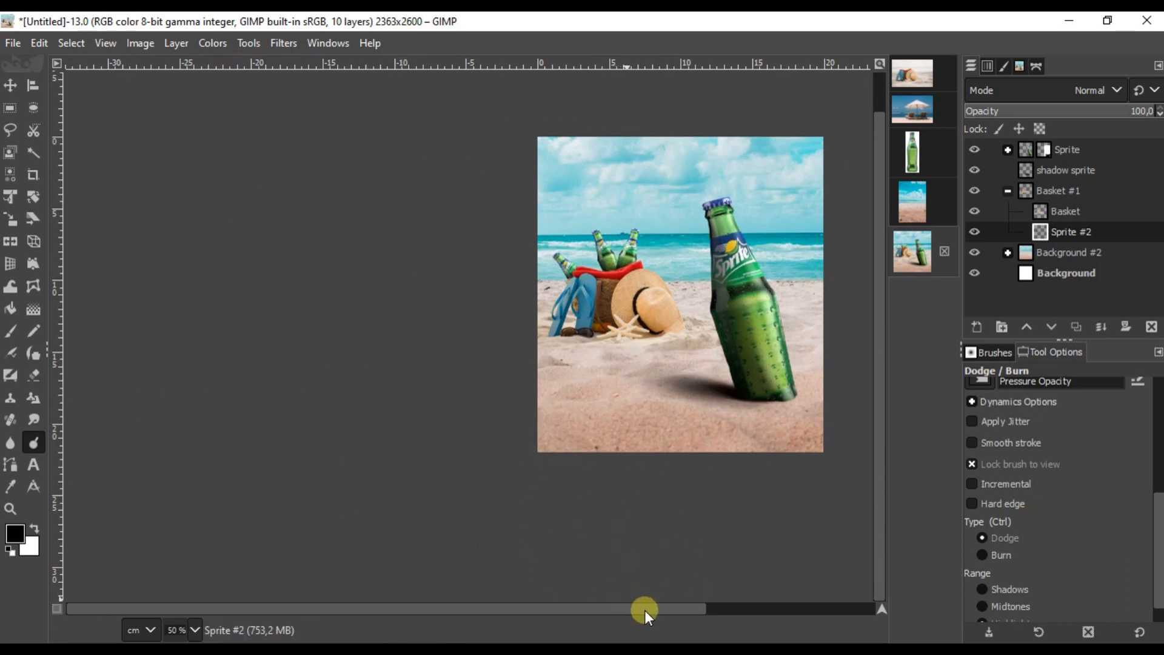
Step: Expand the Background #2 group and select the Background #1 photo layer
scroll(390, 224, "up", 1)
left_click(10, 88)
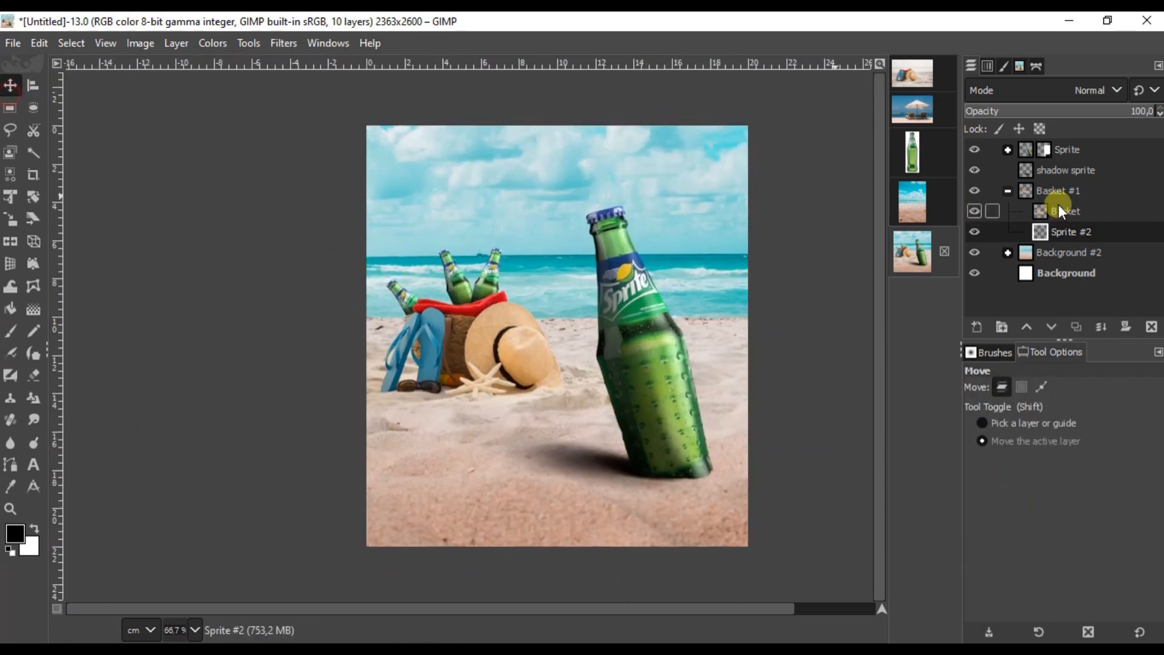
left_click(1077, 192)
left_click(1041, 216)
left_click(1071, 187)
left_click(1074, 150)
left_click(1042, 213)
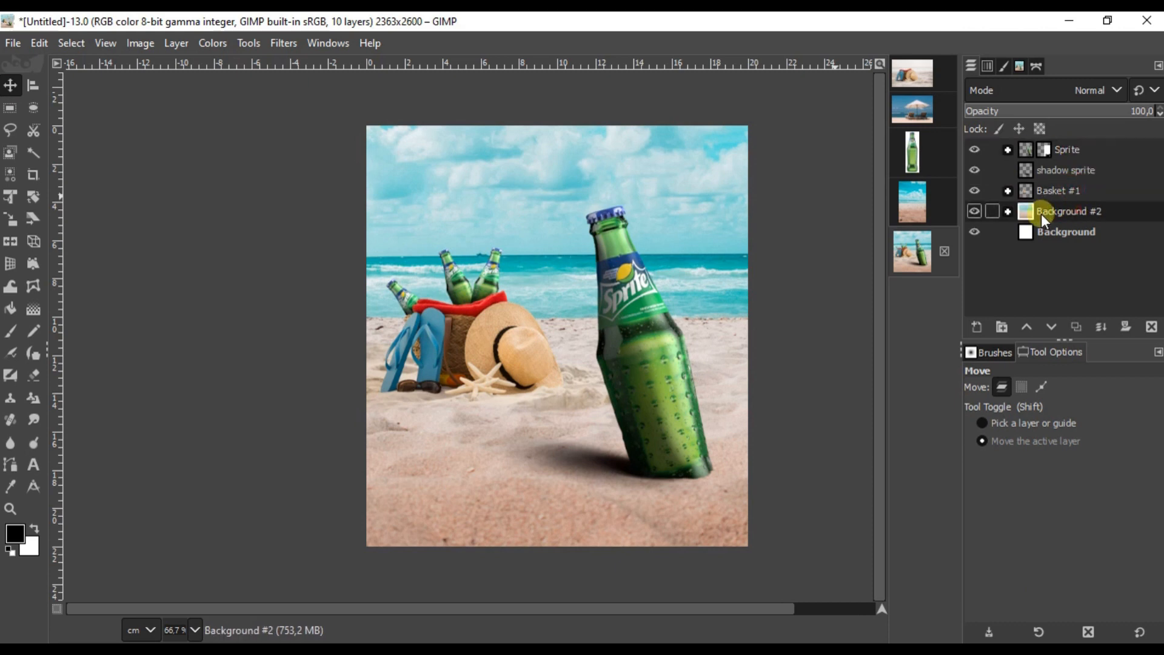
left_click(1008, 211)
left_click(1077, 231)
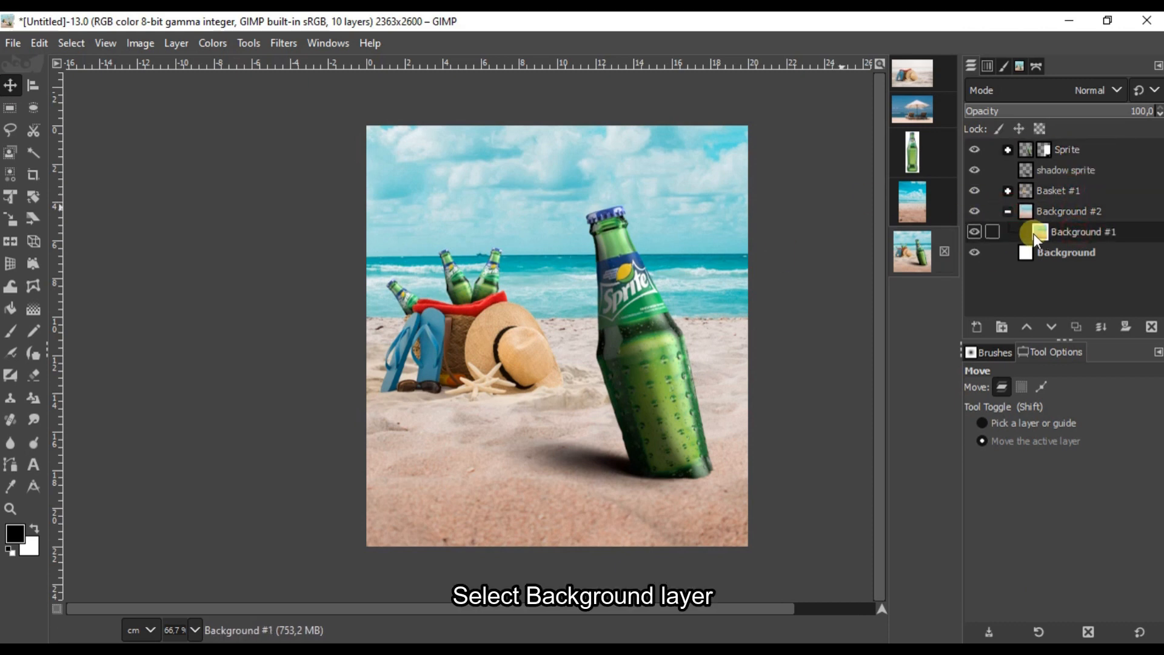
Step: Apply Focus Blur at radius 15 with a wide sharp ellipse around the large bottle's base
left_click(279, 42)
mouse_move(337, 159)
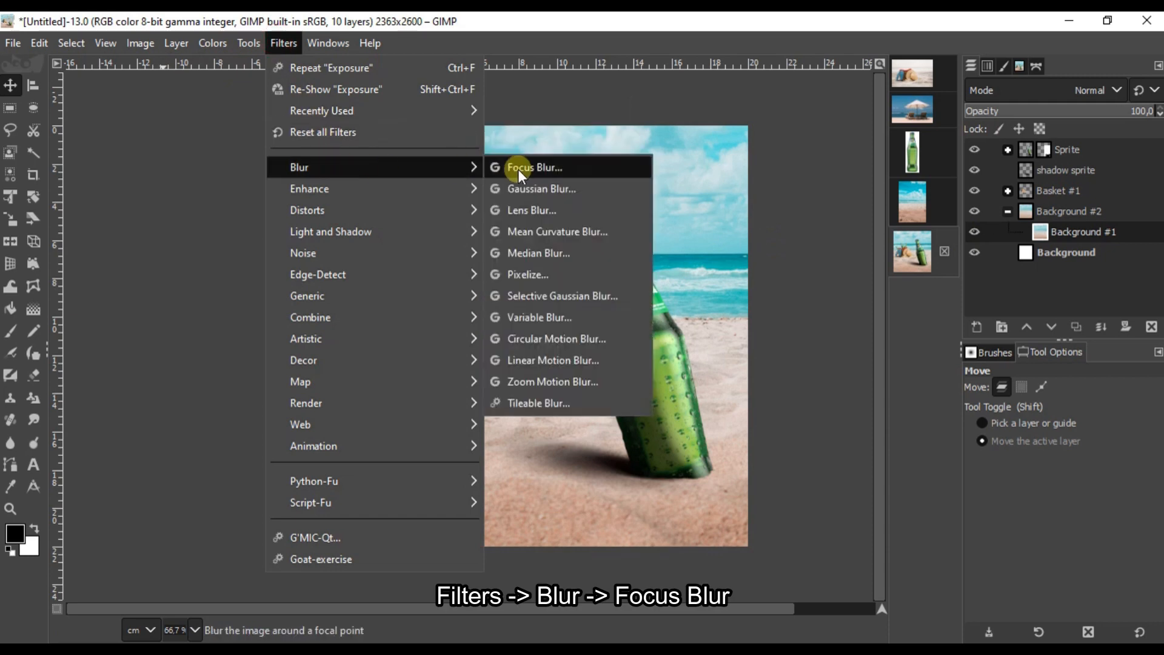
left_click(537, 172)
left_click_drag(543, 346, 547, 428)
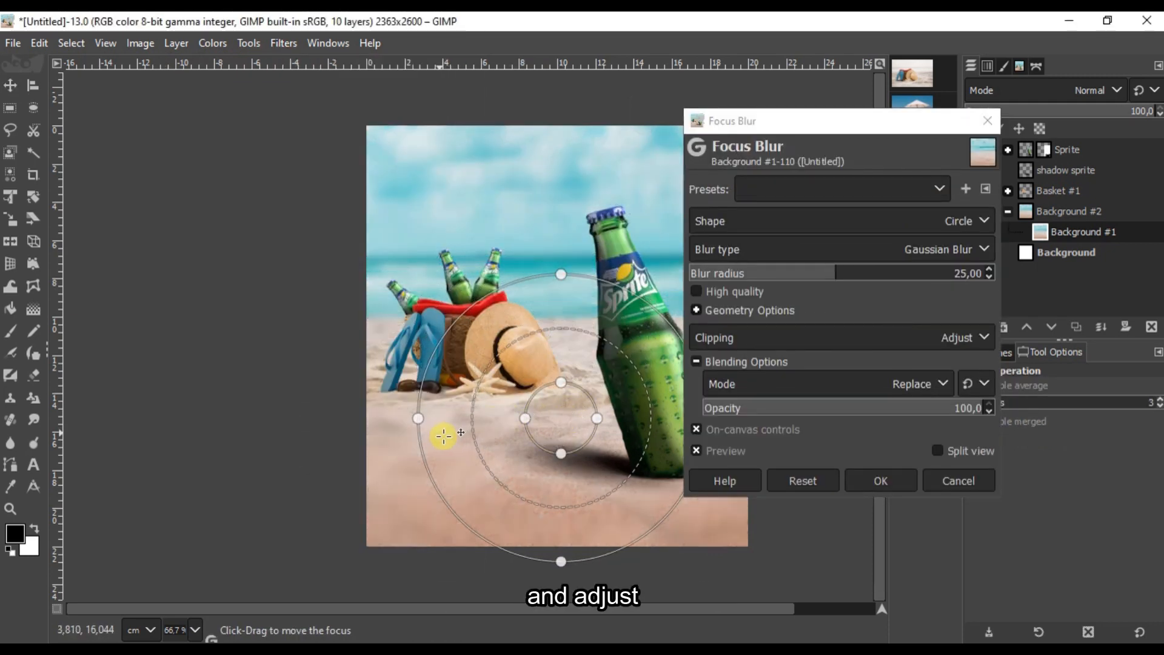
left_click_drag(218, 416, 104, 416)
left_click_drag(546, 423, 551, 459)
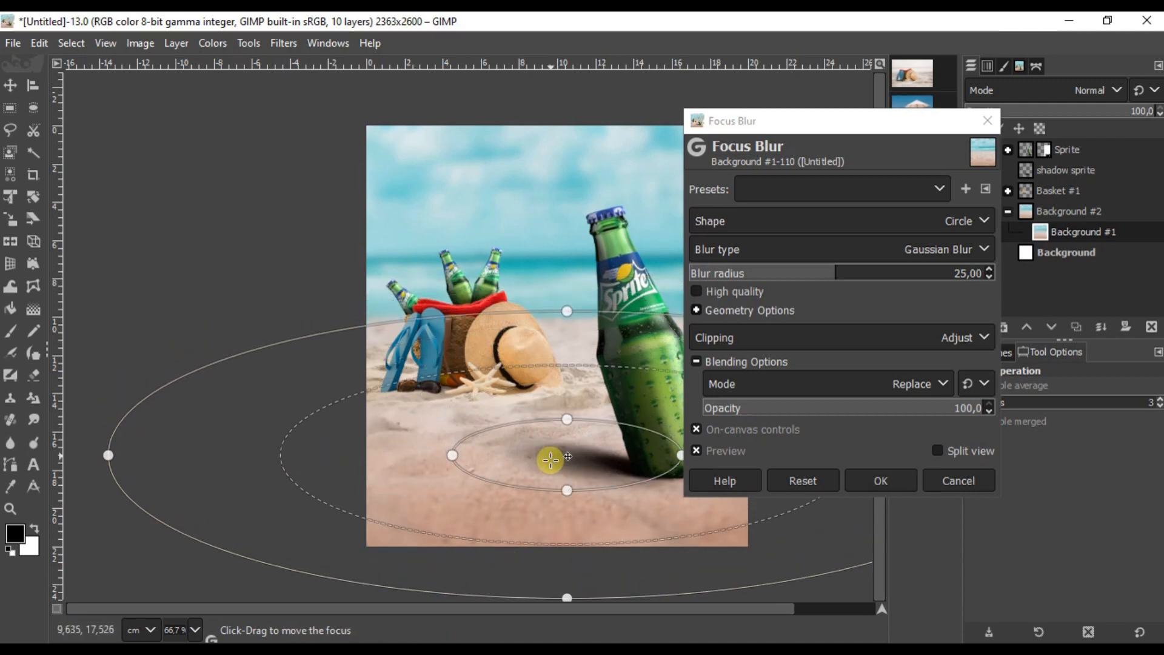
left_click_drag(569, 312, 568, 296)
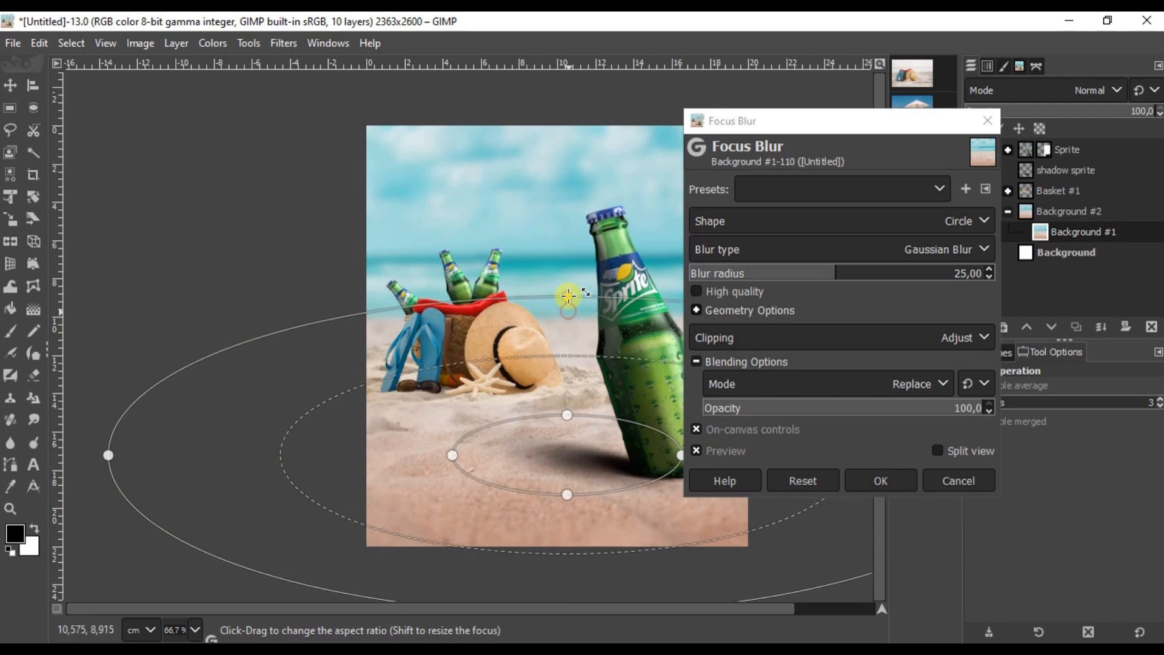
left_click_drag(603, 454, 640, 433)
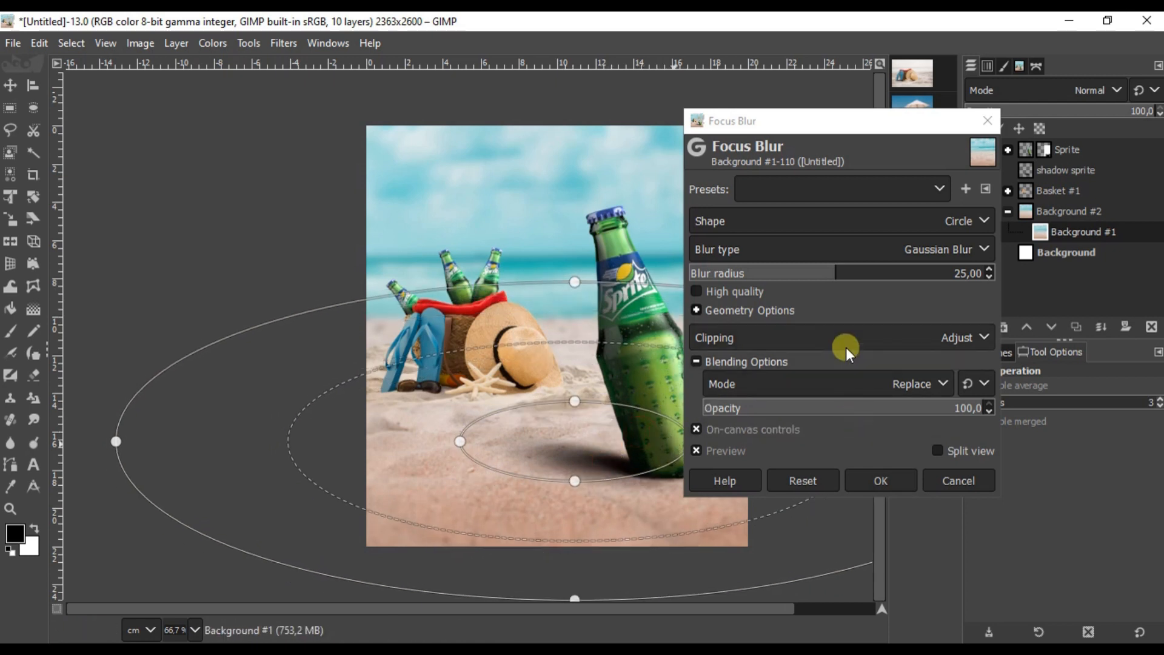
left_click(805, 272)
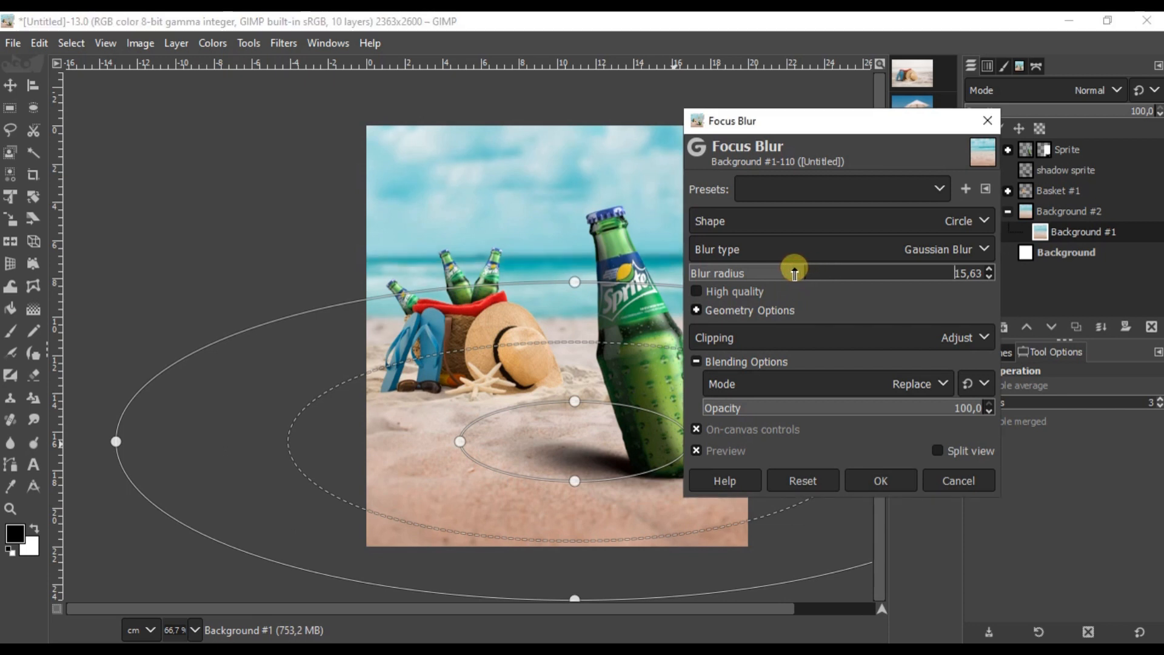
left_click(974, 273)
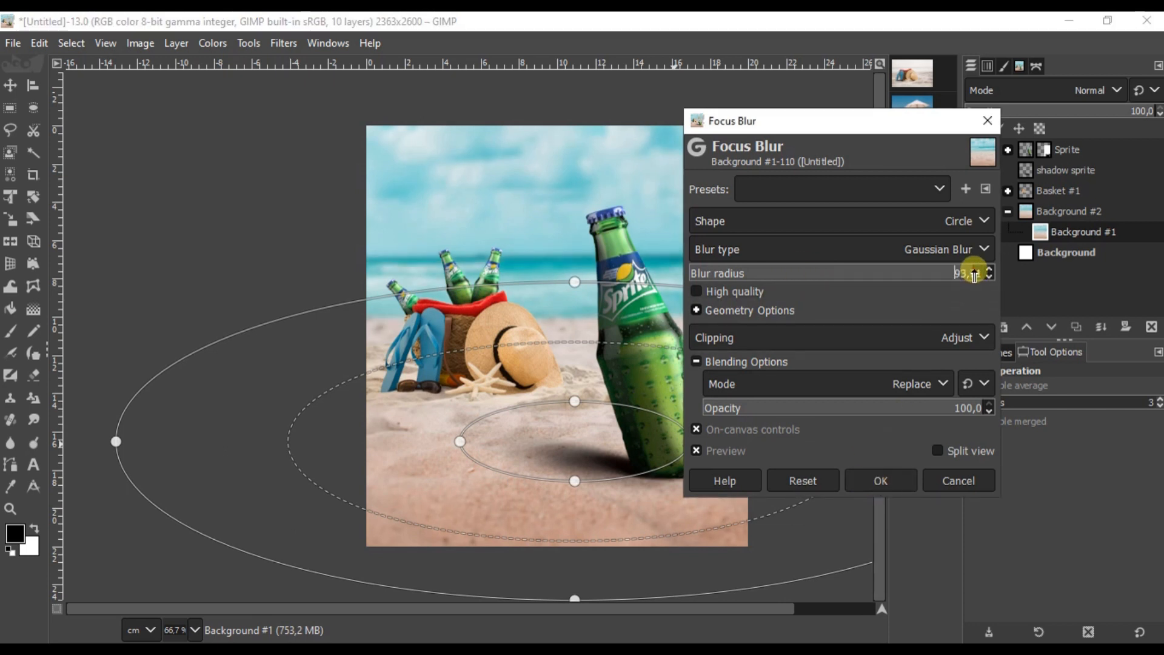
type("15")
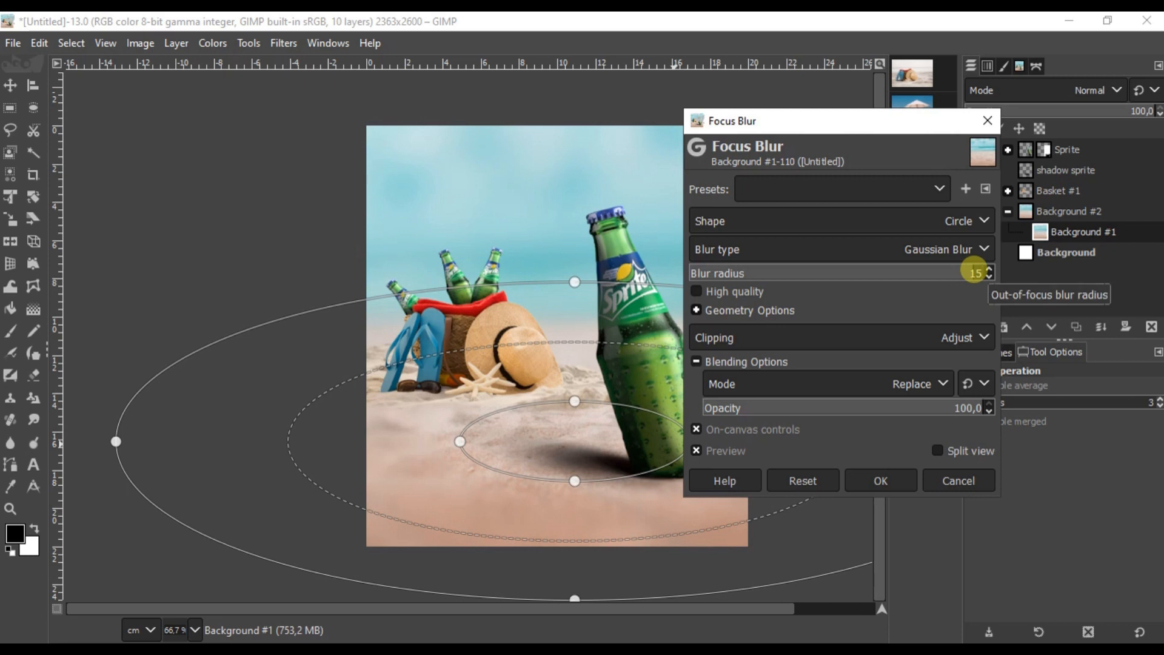
key("Return")
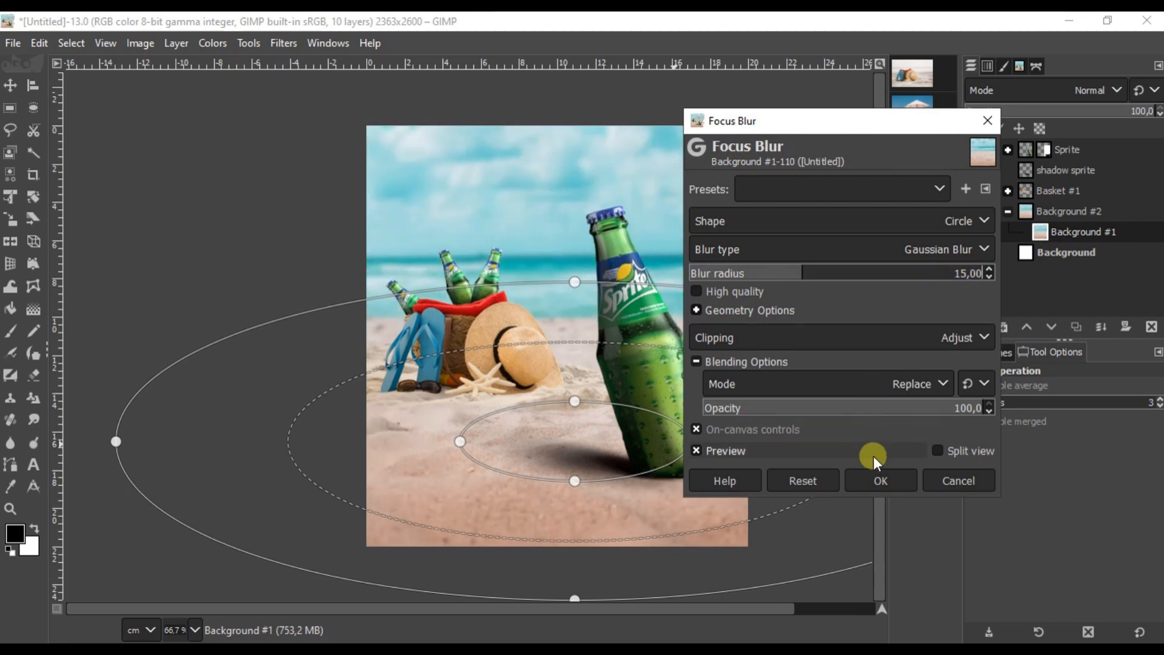
left_click(881, 480)
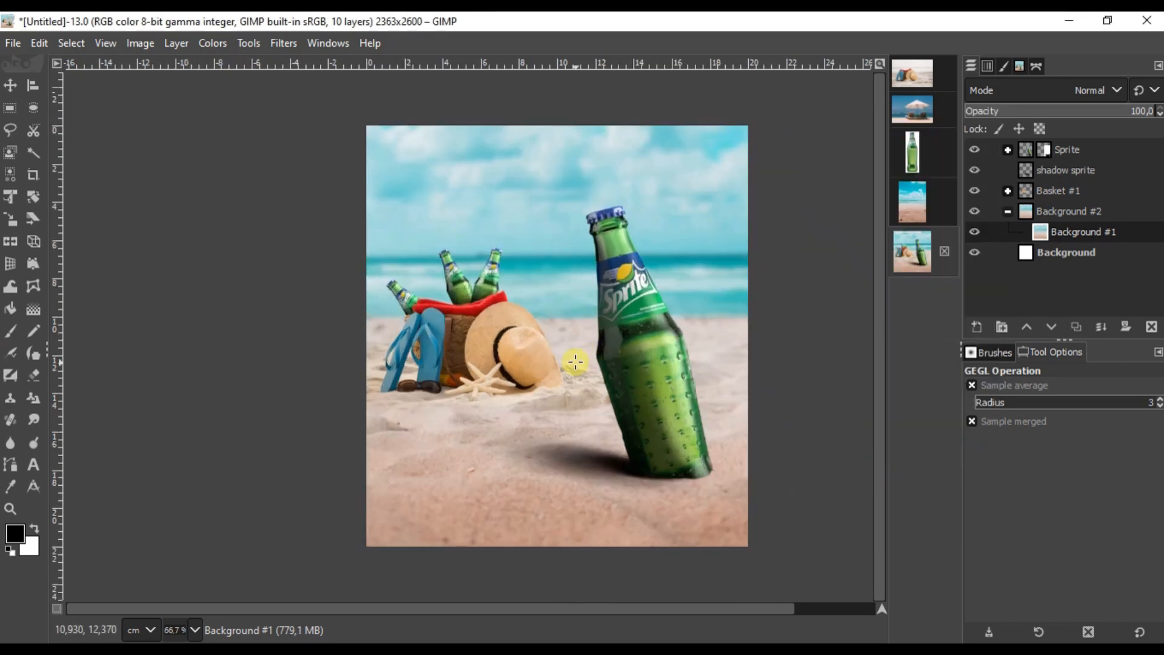
Step: In the beach photo, turn the umbrella path into a selection and copy it
left_click(11, 86)
left_click(1078, 233)
left_click(913, 98)
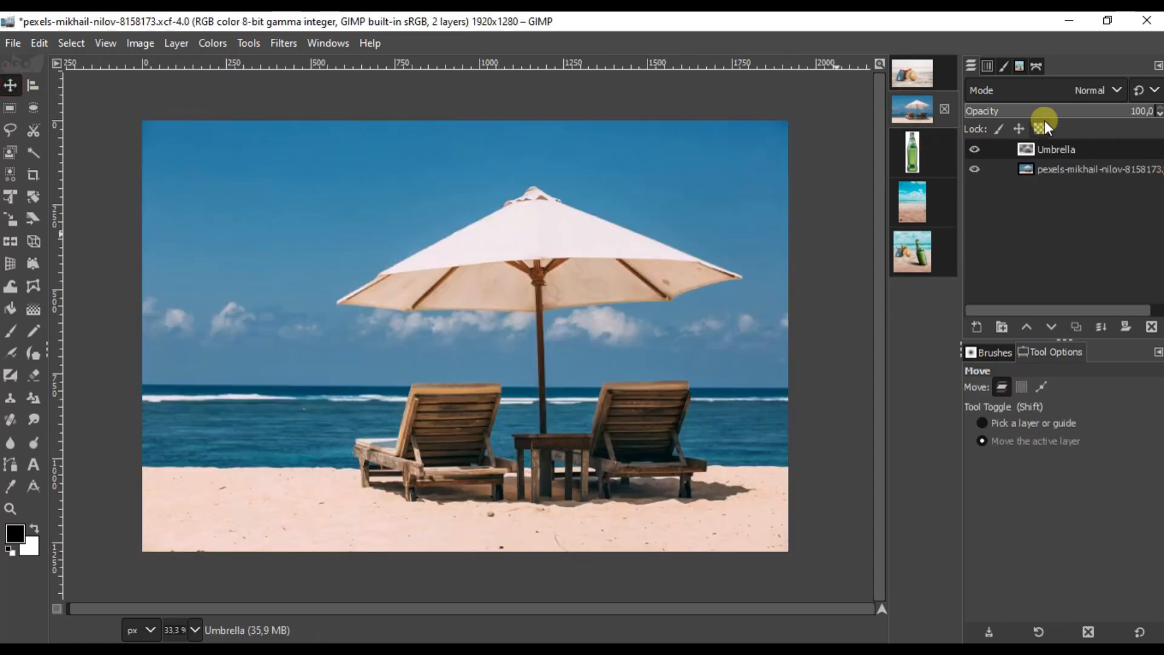
left_click(1037, 66)
left_click(975, 108)
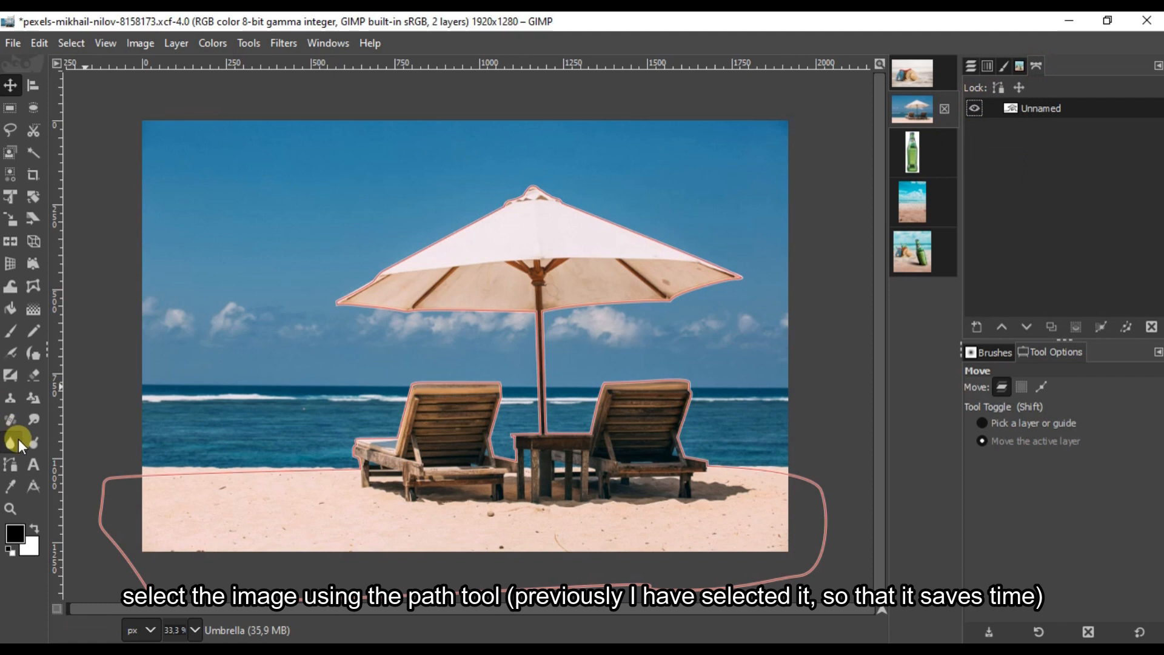
left_click(10, 465)
left_click(202, 469)
left_click(1104, 475)
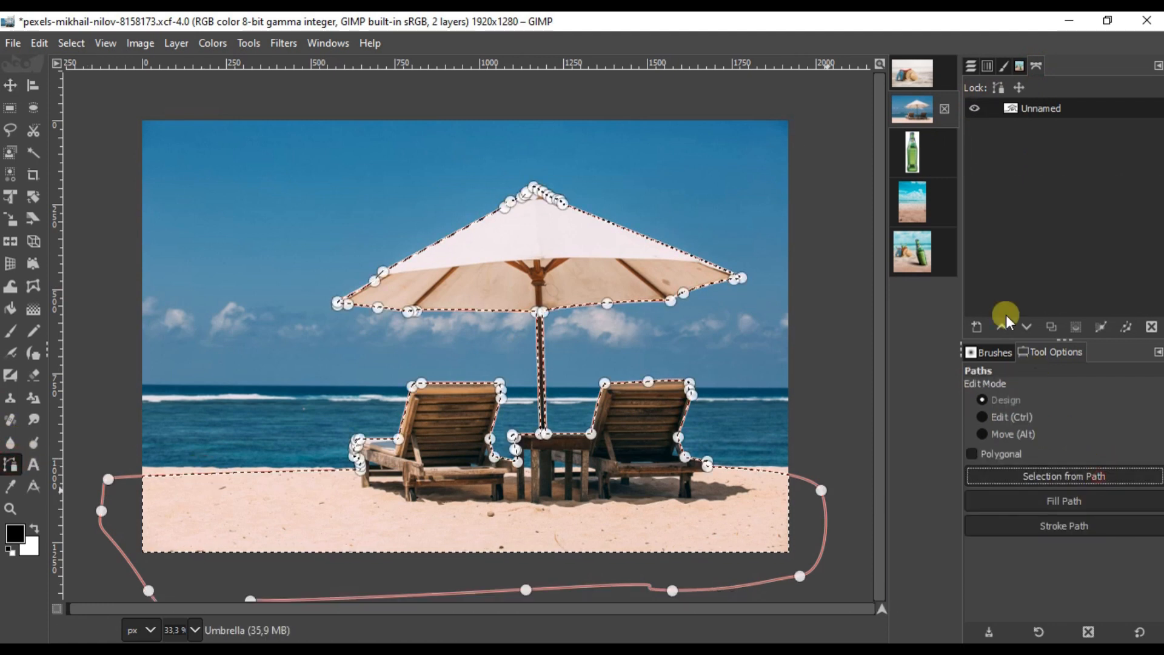
right_click(677, 336)
mouse_move(740, 367)
mouse_move(752, 386)
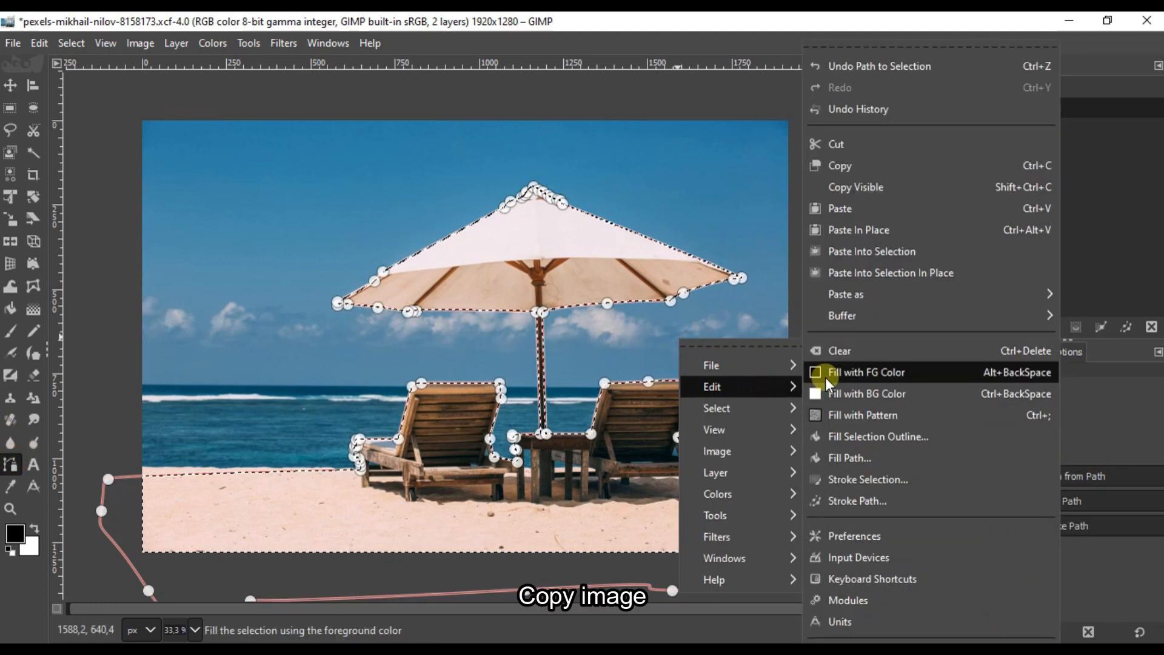
left_click(851, 167)
Step: Paste the umbrella scene into the Sprite composite as a new layer named Umbrella
left_click(970, 65)
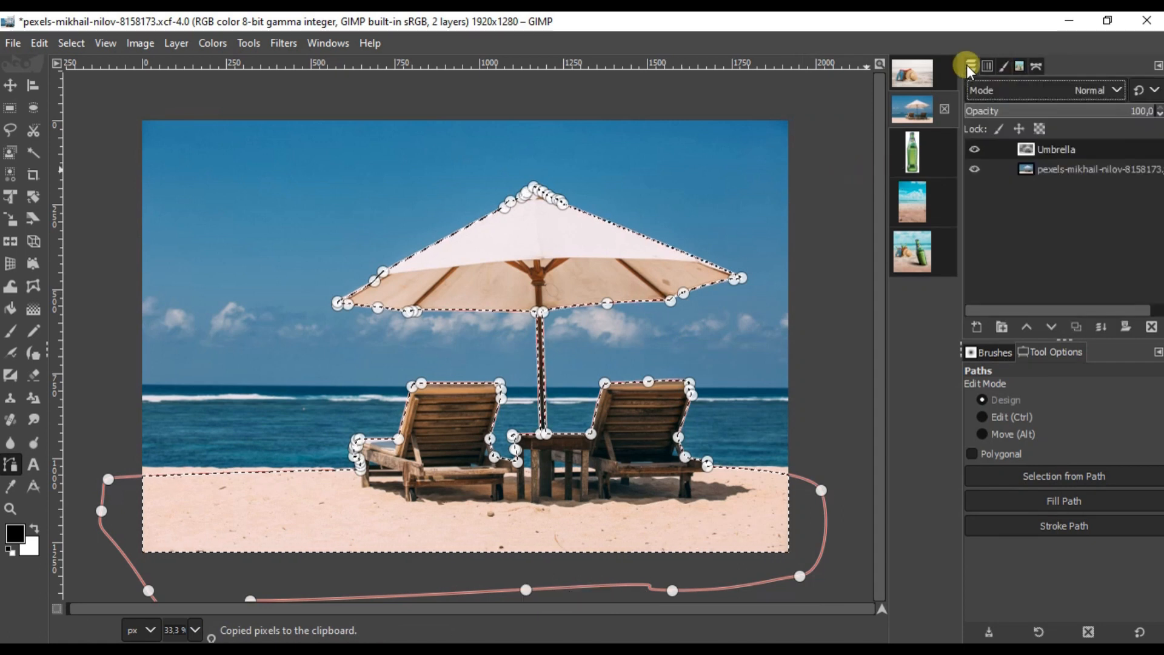
left_click(1018, 65)
left_click(973, 67)
left_click(908, 264)
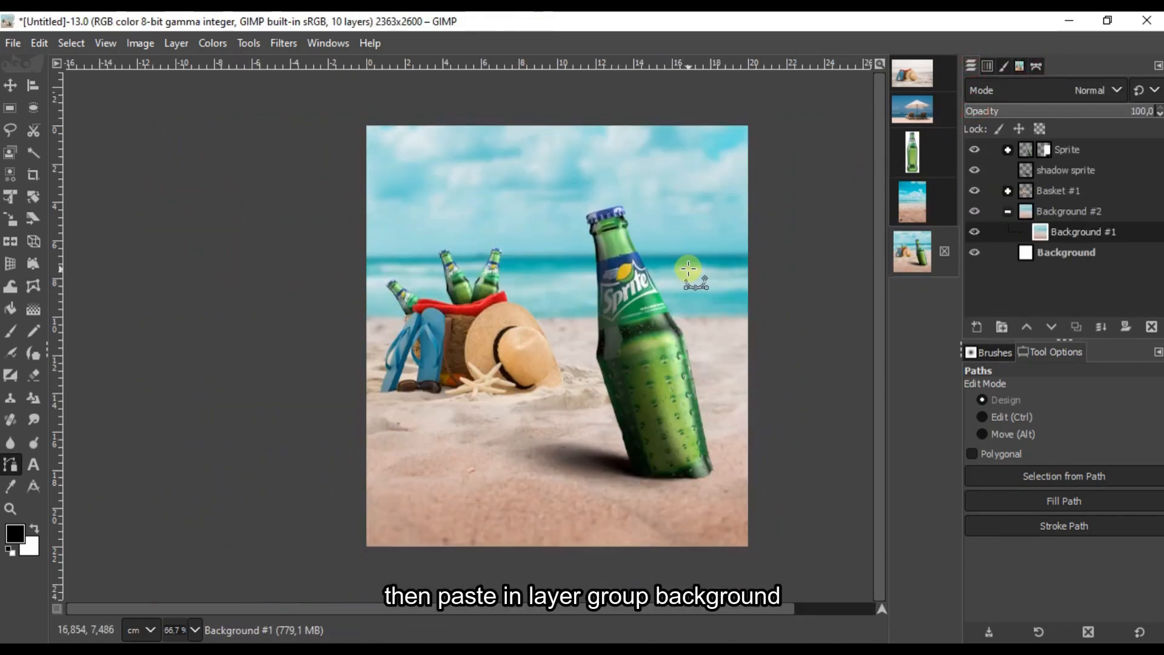
right_click(692, 278)
mouse_move(741, 316)
left_click(870, 208)
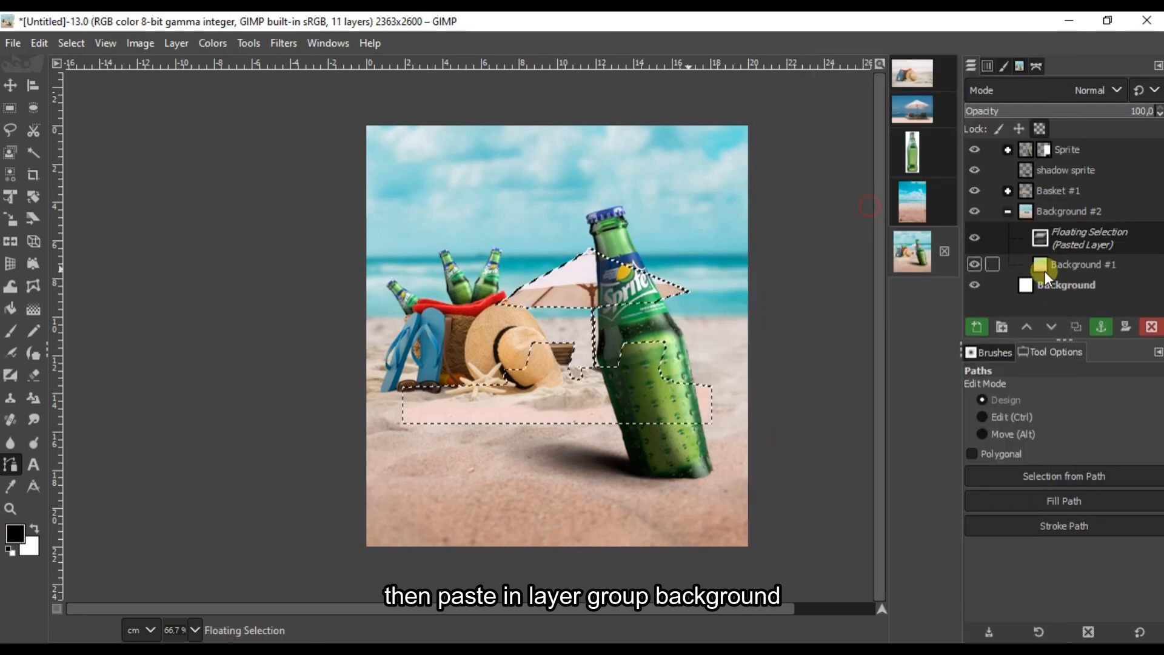
left_click(977, 327)
double_click(1060, 232)
type("Umbrella")
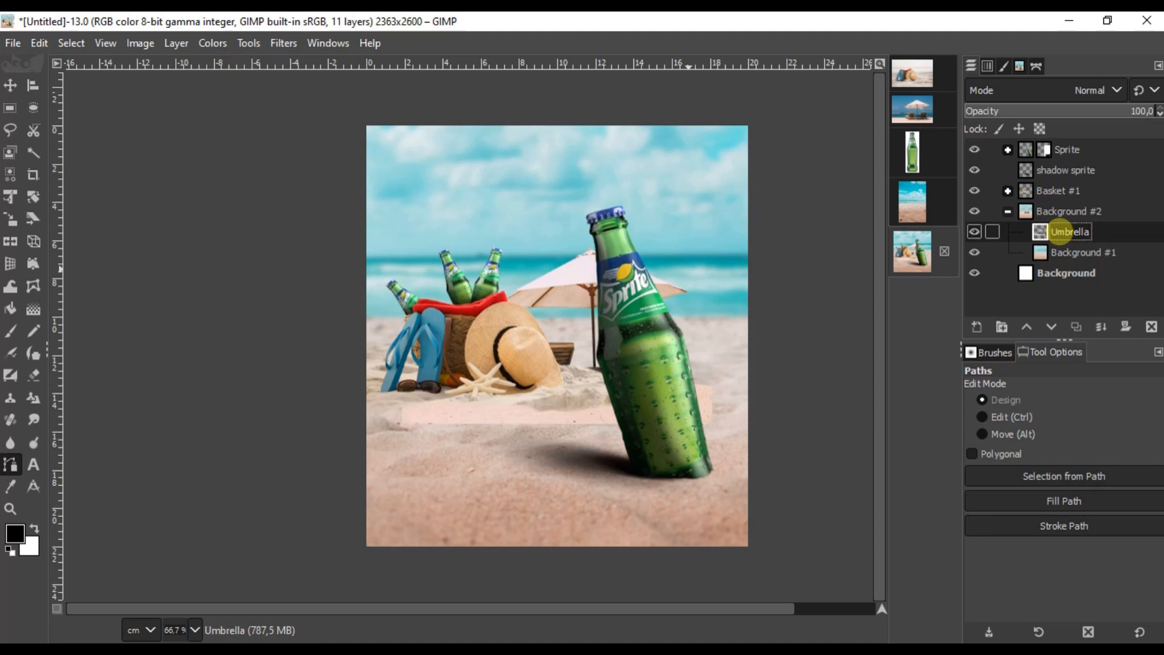
left_click(12, 88)
Step: Position the Umbrella layer on the beach and scale it down to about 0.64 with Unified Transform
left_click_drag(579, 371, 647, 313)
left_click(11, 219)
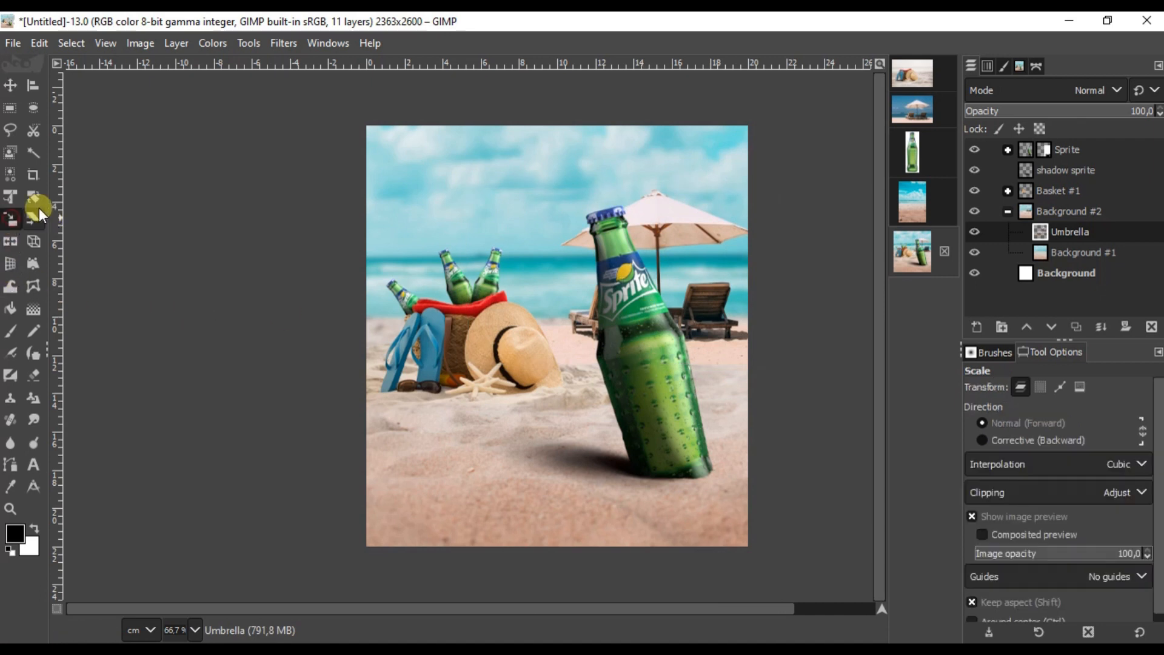
left_click(14, 197)
left_click(711, 256)
scroll(516, 211, "up", 1)
left_click_drag(452, 195, 565, 308)
left_click_drag(637, 347, 381, 378)
left_click_drag(512, 372, 550, 389)
left_click_drag(295, 454, 331, 433)
left_click_drag(574, 413, 586, 420)
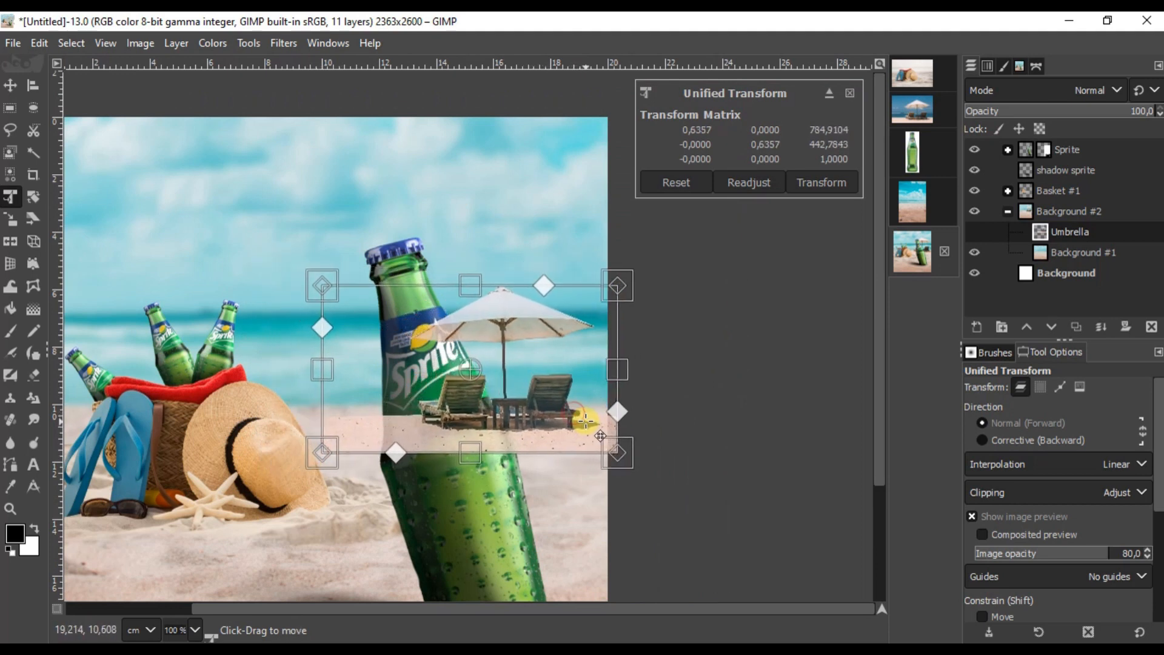
left_click(823, 183)
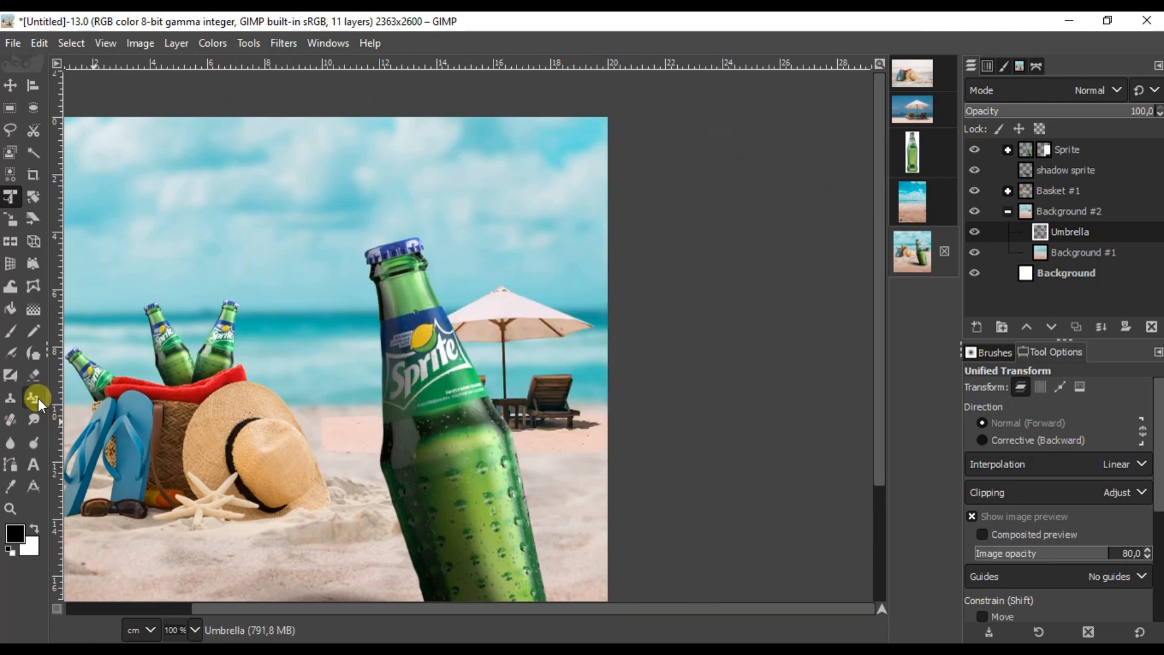
Step: Erase the umbrella's pink sand patch and hard bottom and right edges
left_click(37, 380)
scroll(259, 458, "up", 2)
mouse_move(388, 352)
left_mouse_down()
mouse_move(364, 325)
mouse_move(447, 350)
mouse_move(546, 325)
left_mouse_up()
scroll(286, 397, "right", 5)
left_click_drag(405, 421, 857, 425)
mouse_move(759, 466)
left_mouse_down()
mouse_move(665, 514)
mouse_move(758, 325)
left_mouse_up()
scroll(726, 327, "up", 3)
scroll(626, 242, "up", 4, "ctrl")
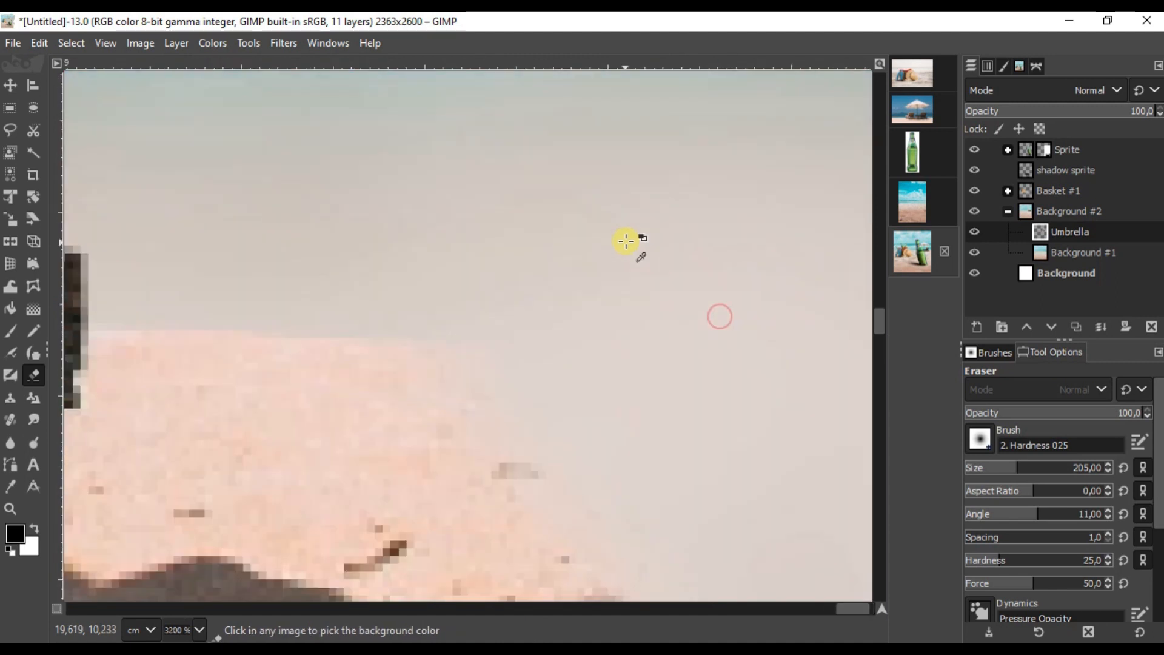
scroll(603, 404, "down", 4, "ctrl")
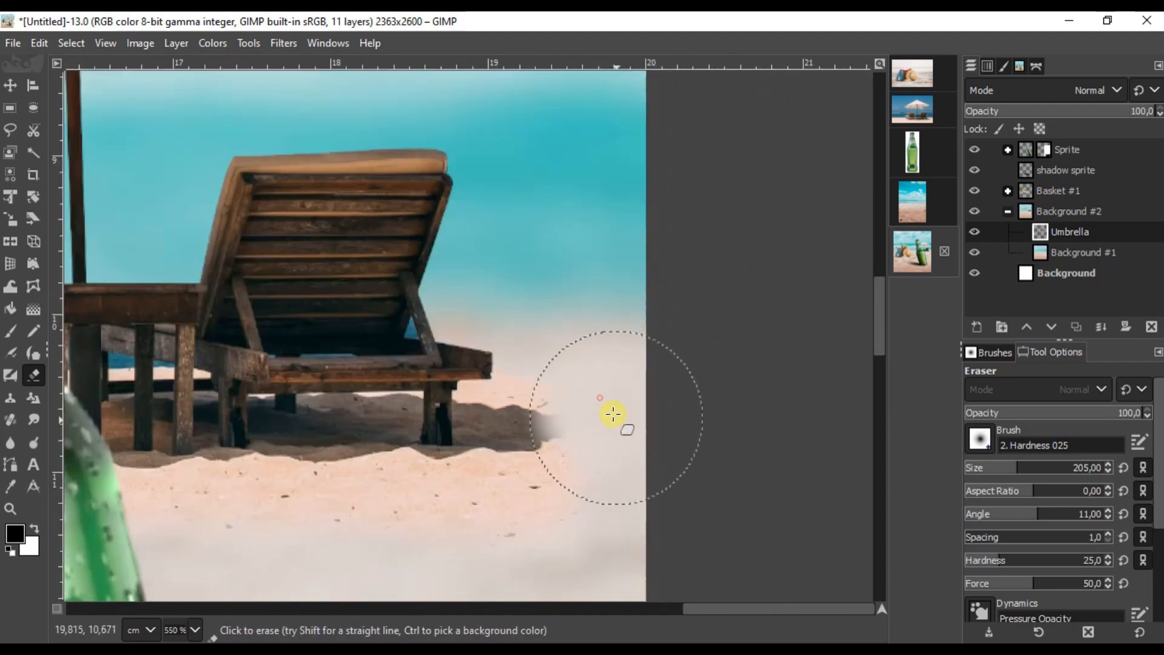
scroll(491, 528, "down", 5, "ctrl")
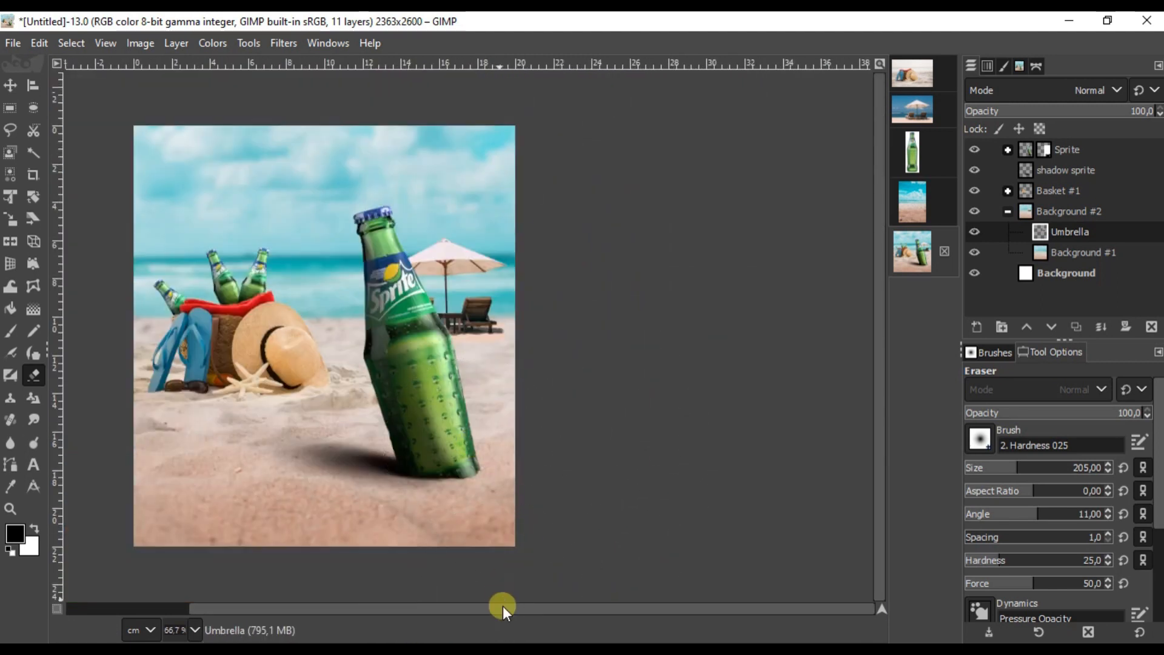
left_click_drag(504, 608, 440, 608)
Step: Give the Umbrella layer a Gaussian blur of size 8.50
left_click(10, 86)
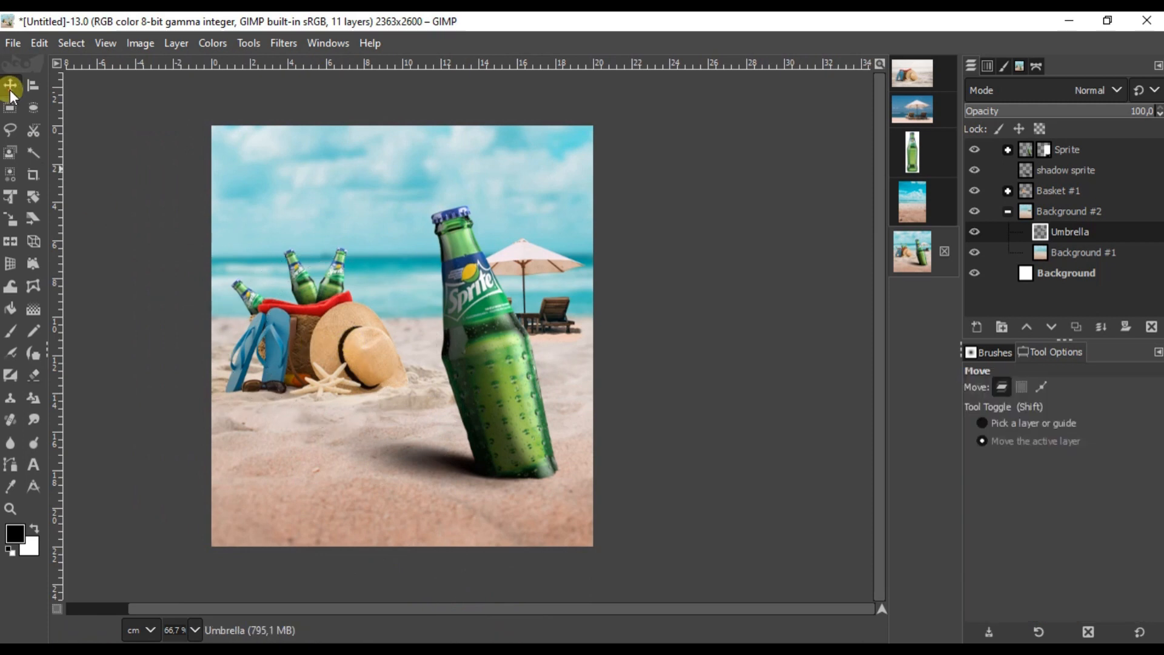
left_click(1058, 232)
left_click(284, 43)
mouse_move(349, 167)
left_click(546, 187)
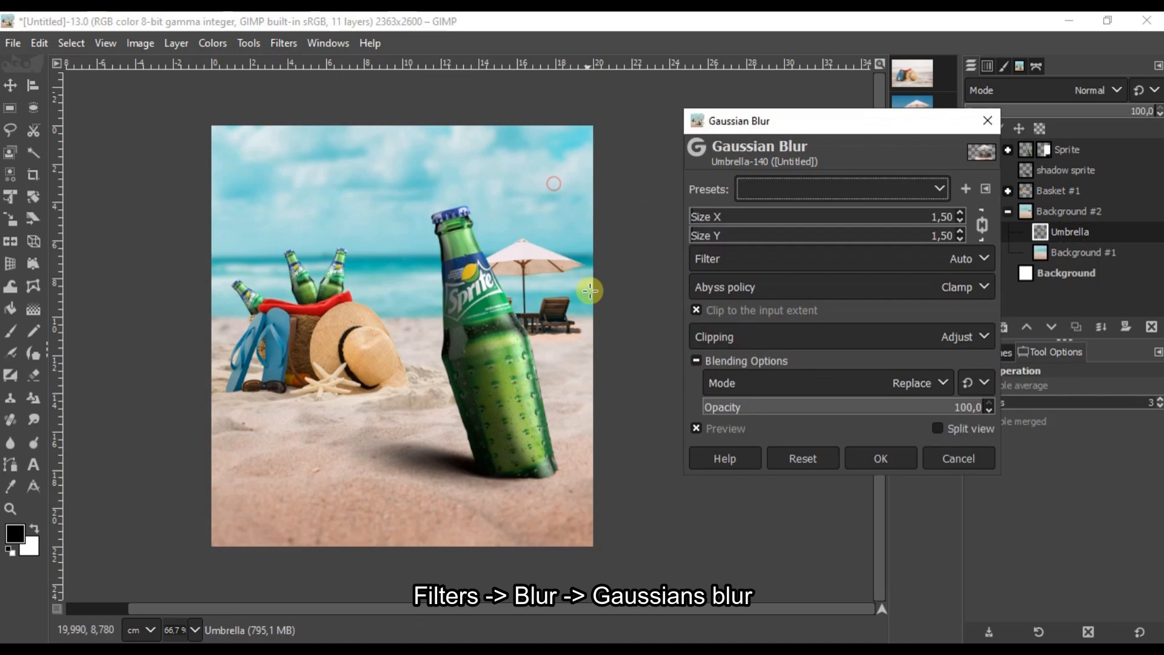
left_click(961, 212)
left_click(961, 213)
left_click(961, 212)
scroll(666, 271, "up", 2)
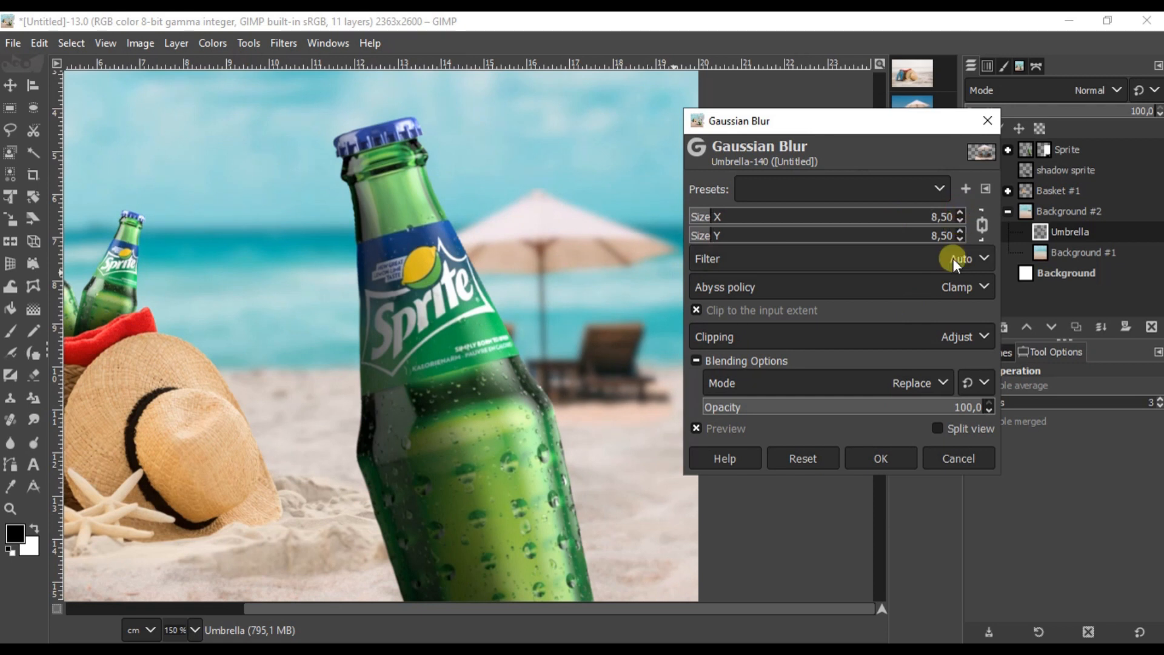
left_click(887, 455)
Step: Apply Color Temperature with original temperature 7801.3 to the Umbrella layer
left_click(211, 37)
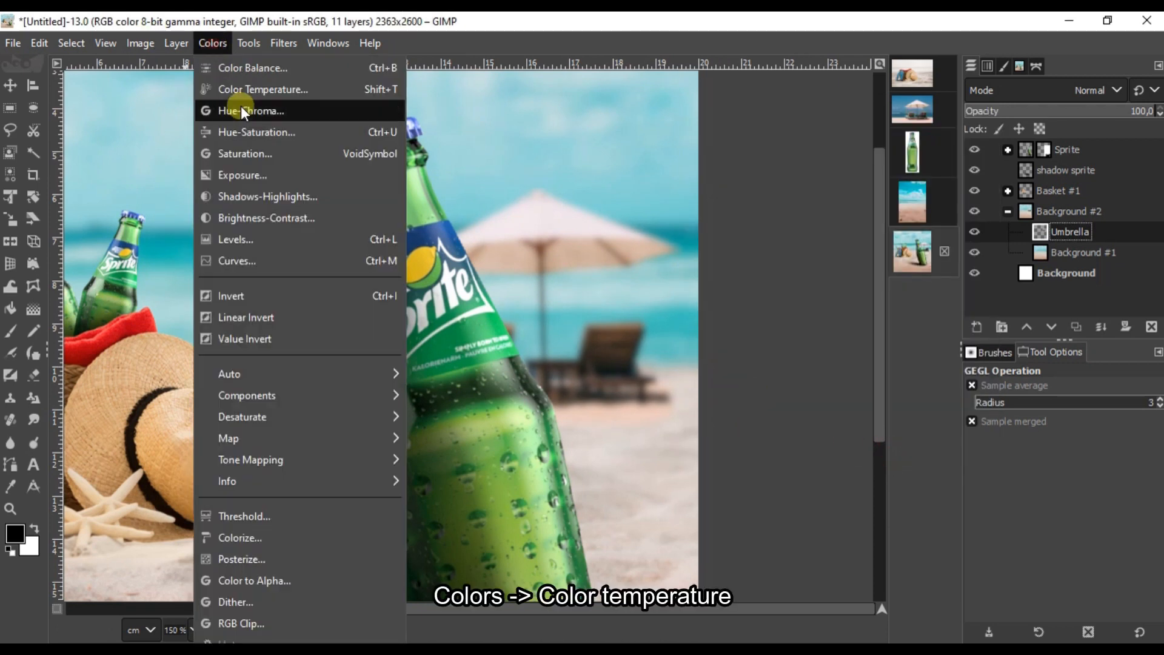
left_click(267, 95)
left_click_drag(824, 217, 857, 217)
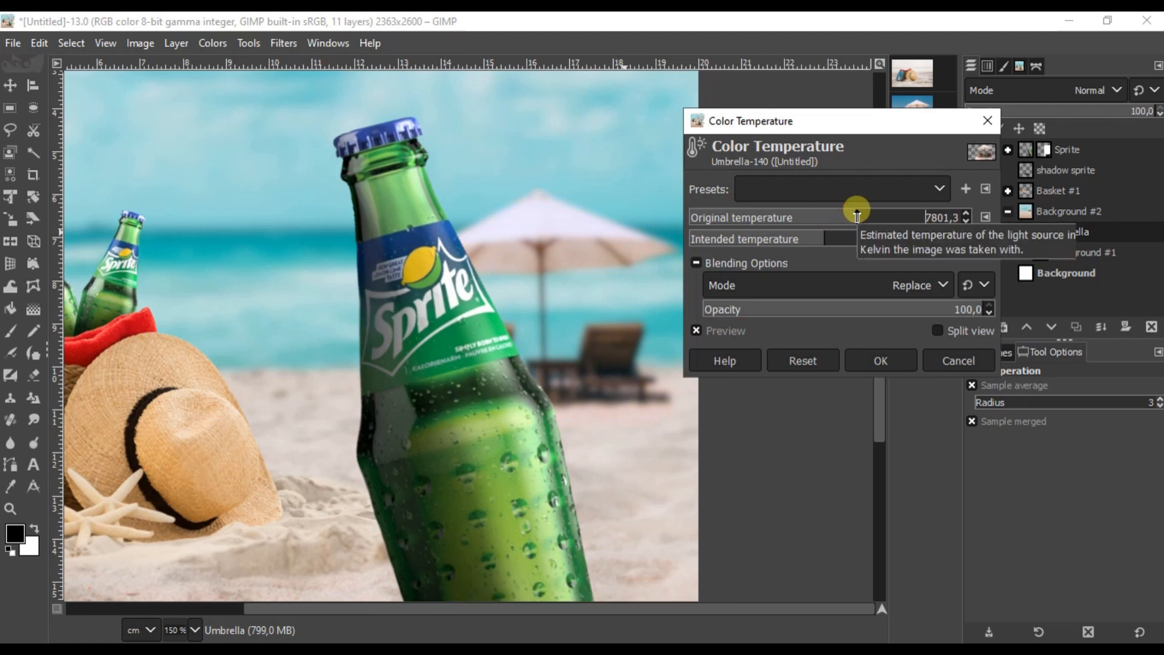
left_click(903, 360)
scroll(634, 424, "down", 3)
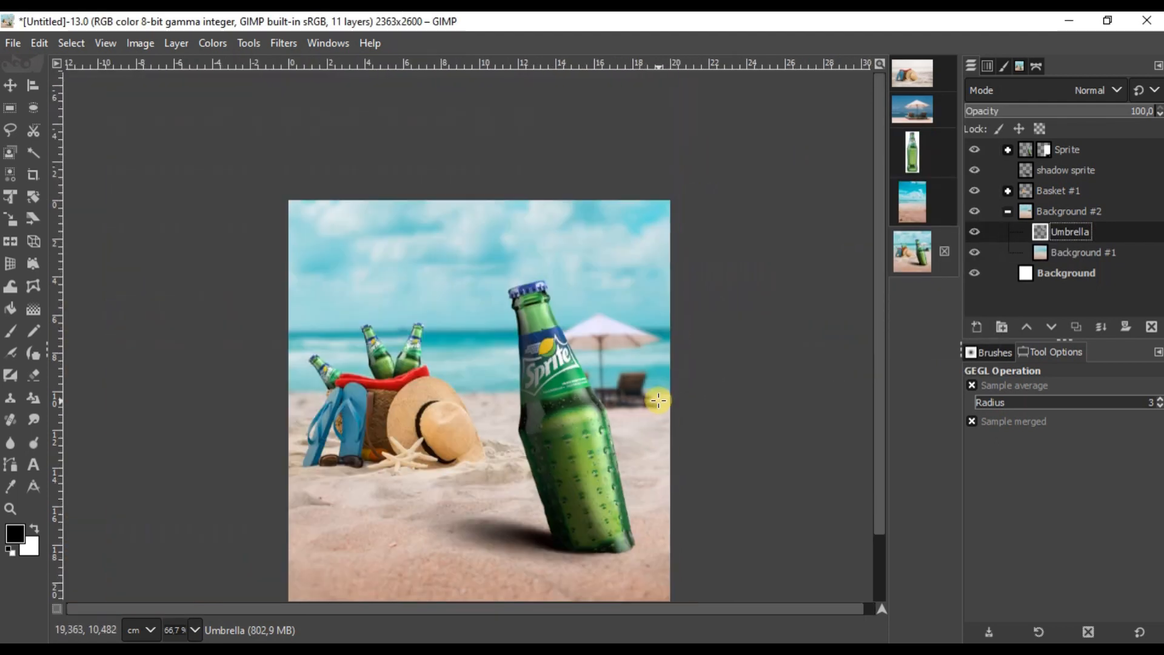
scroll(525, 371, "up", 1)
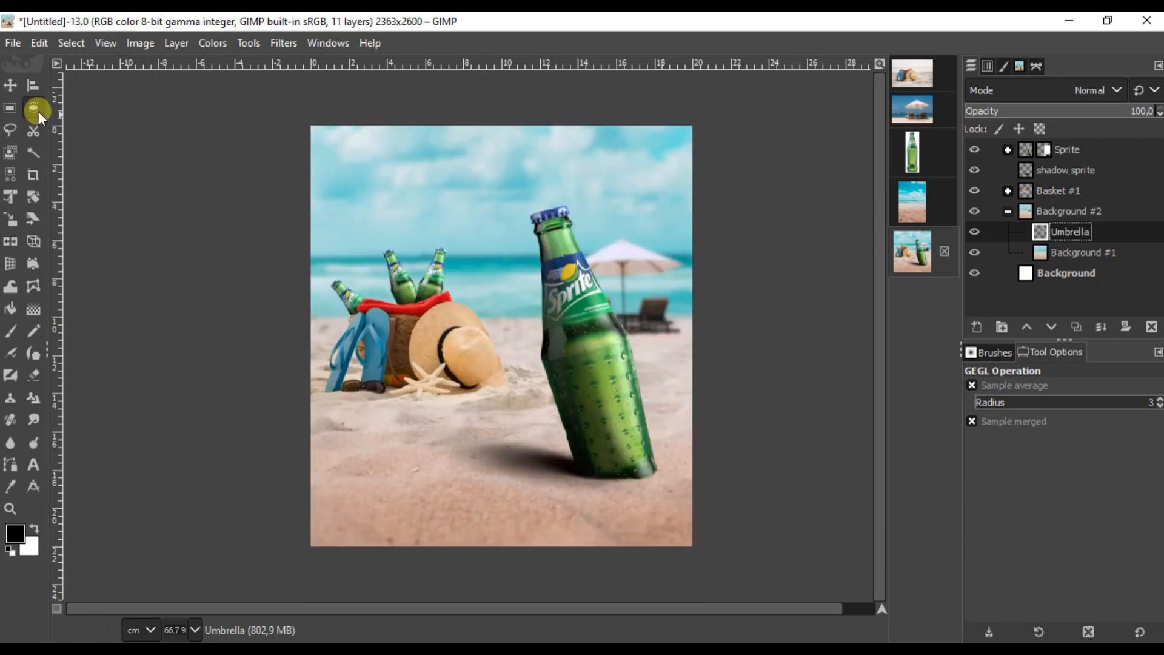
left_click(10, 85)
left_click(1100, 209)
Step: Duplicate Basket #1 as Basket #2, hide the original, and merge the Basket #2 group into one layer
left_click(1003, 211)
left_click(1075, 190)
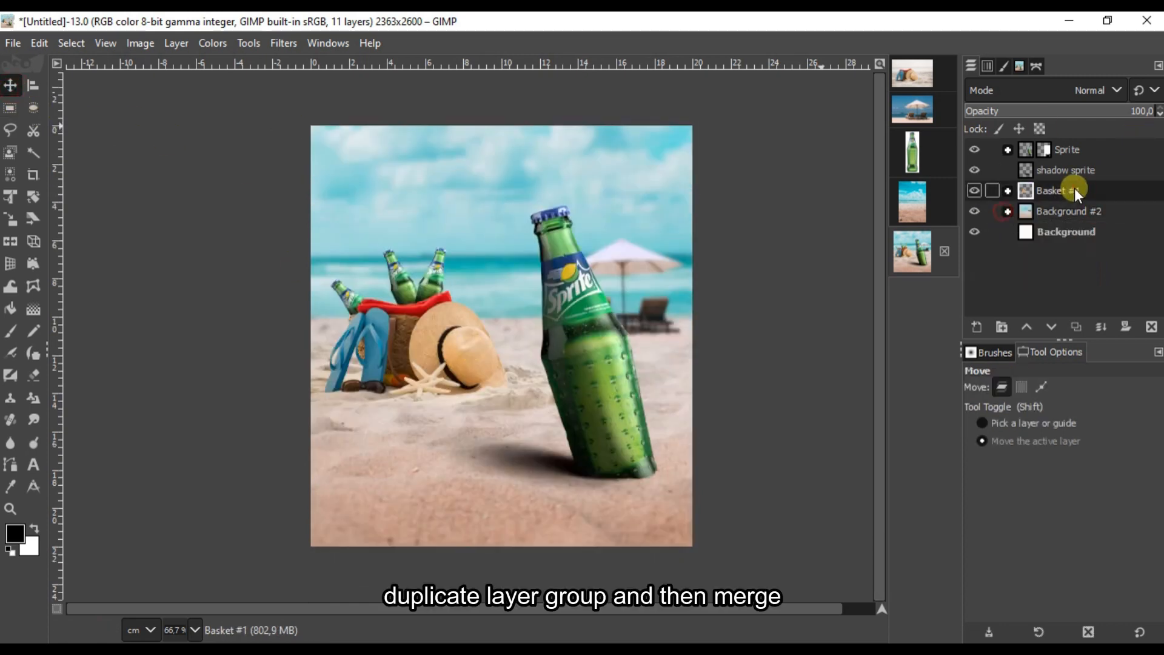
right_click(1075, 188)
left_click(985, 217)
left_click(975, 211)
right_click(1065, 190)
left_click(978, 261)
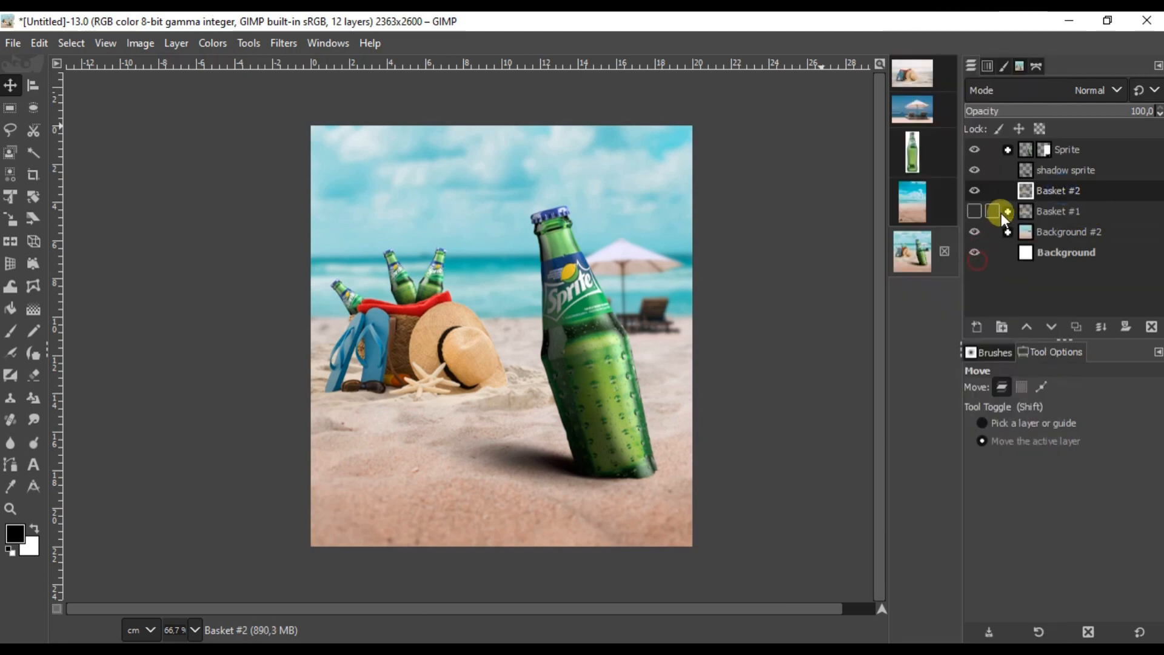
Step: Apply a Gaussian blur of size 4.50 to the Basket #2 layer
left_click(282, 42)
mouse_move(352, 167)
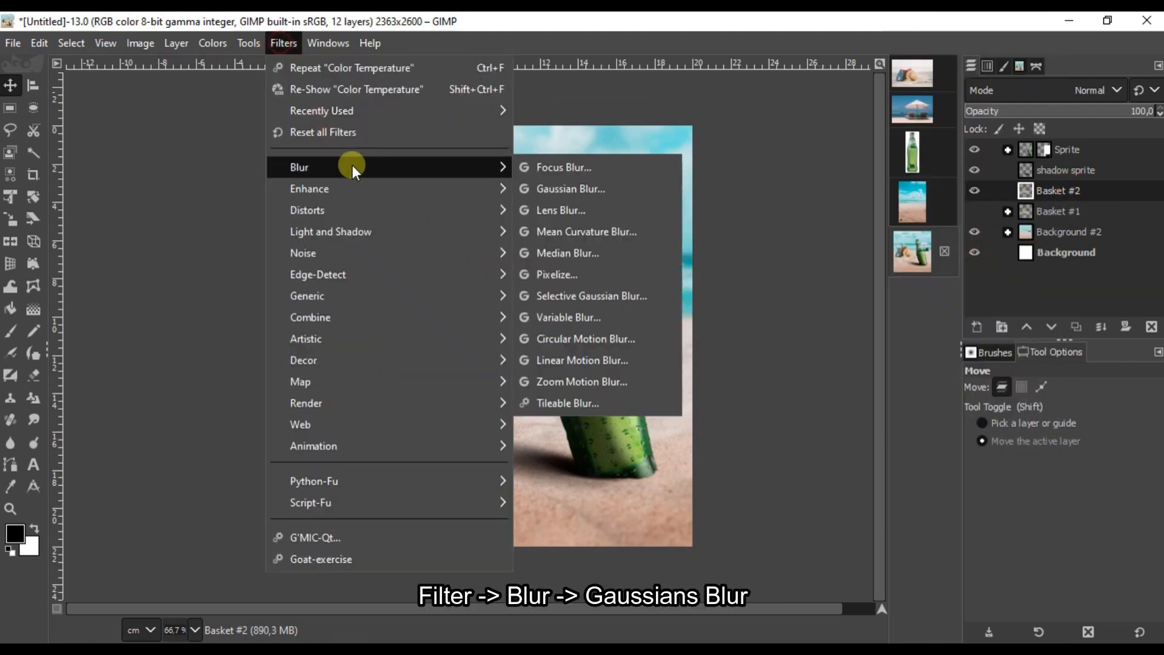
left_click(573, 184)
scroll(361, 328, "up", 2)
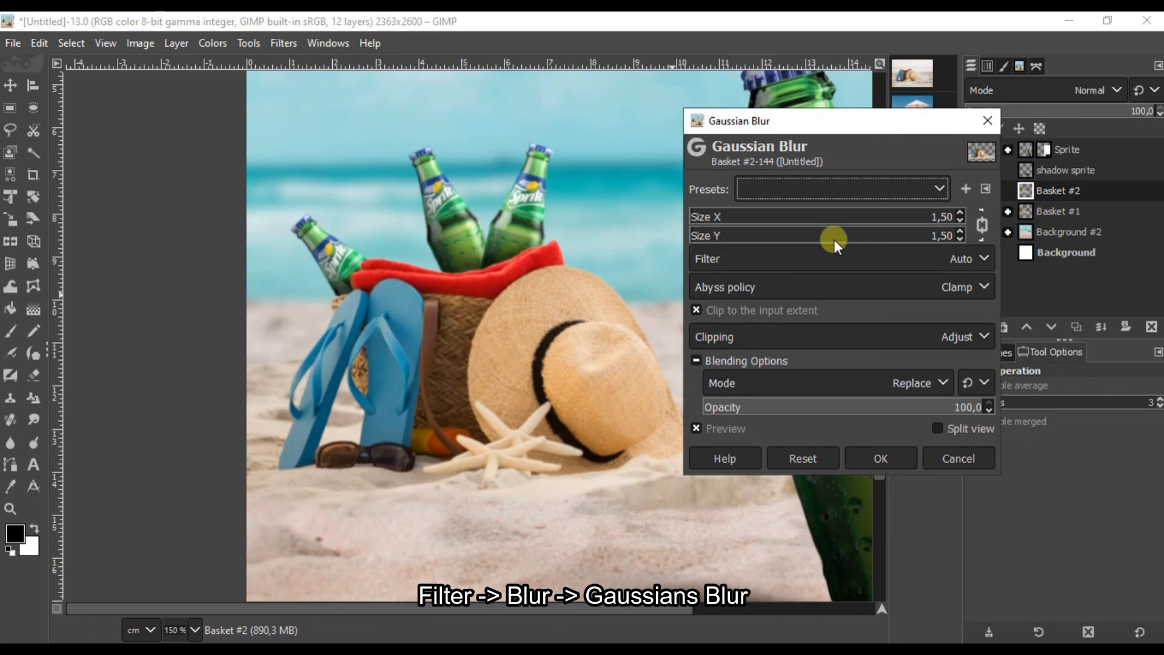
left_click(960, 213)
left_click(960, 212)
left_click(960, 213)
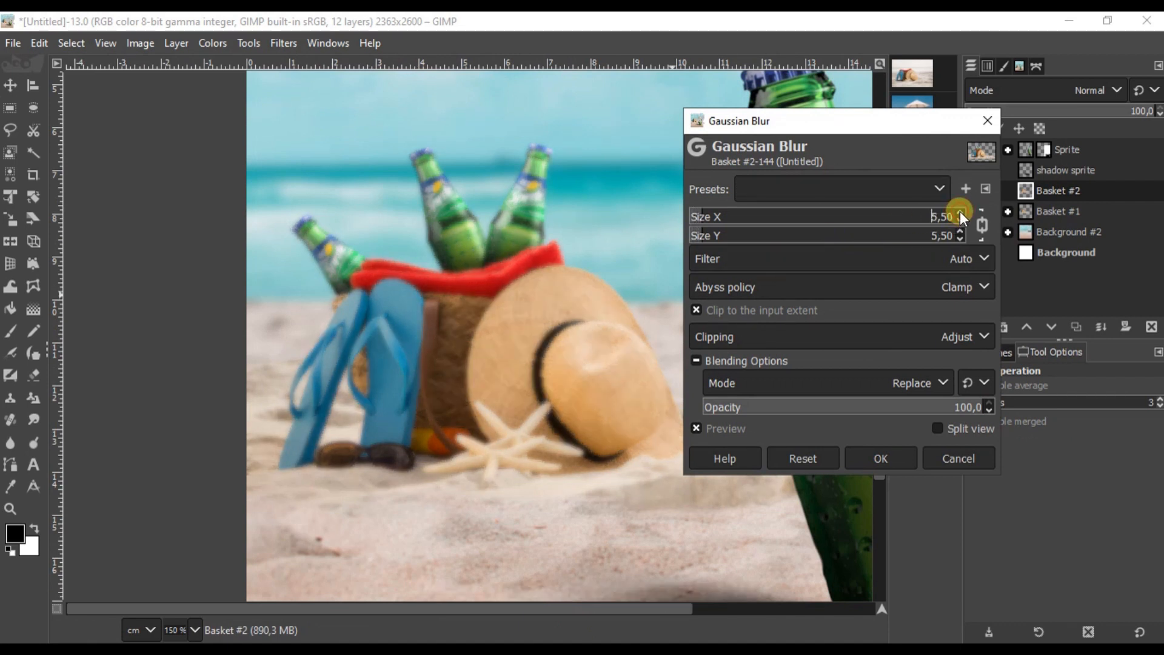
left_click(961, 220)
left_click_drag(889, 126, 774, 88)
left_click(769, 418)
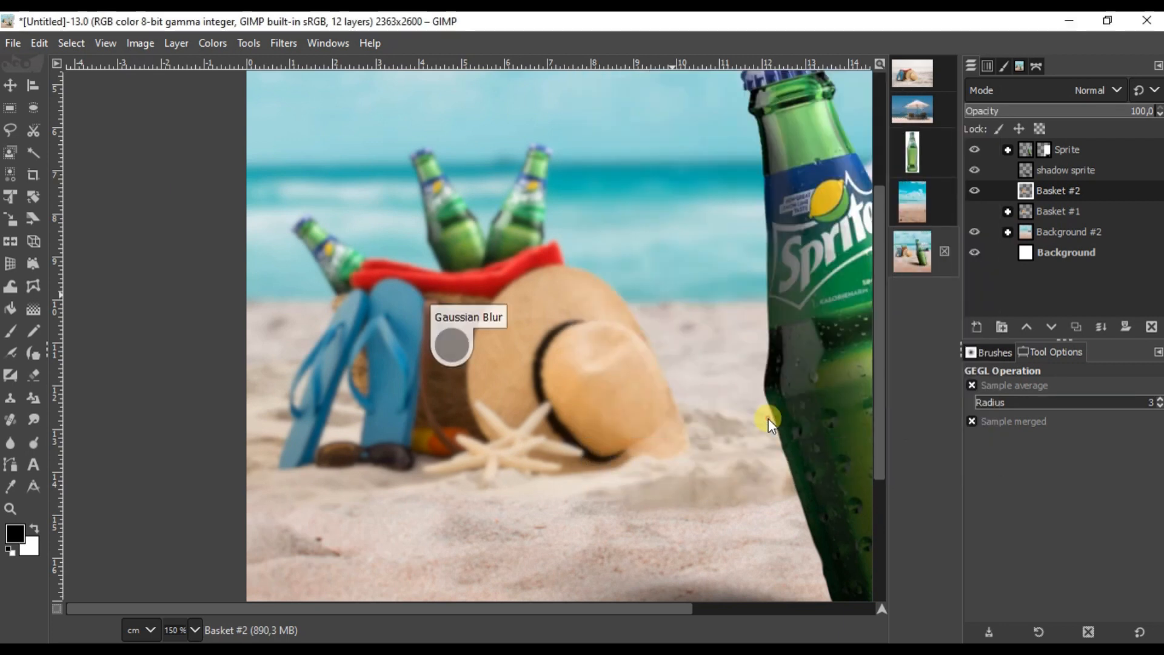
scroll(655, 377, "down", 2)
scroll(655, 377, "down", 1)
scroll(639, 365, "up", 3)
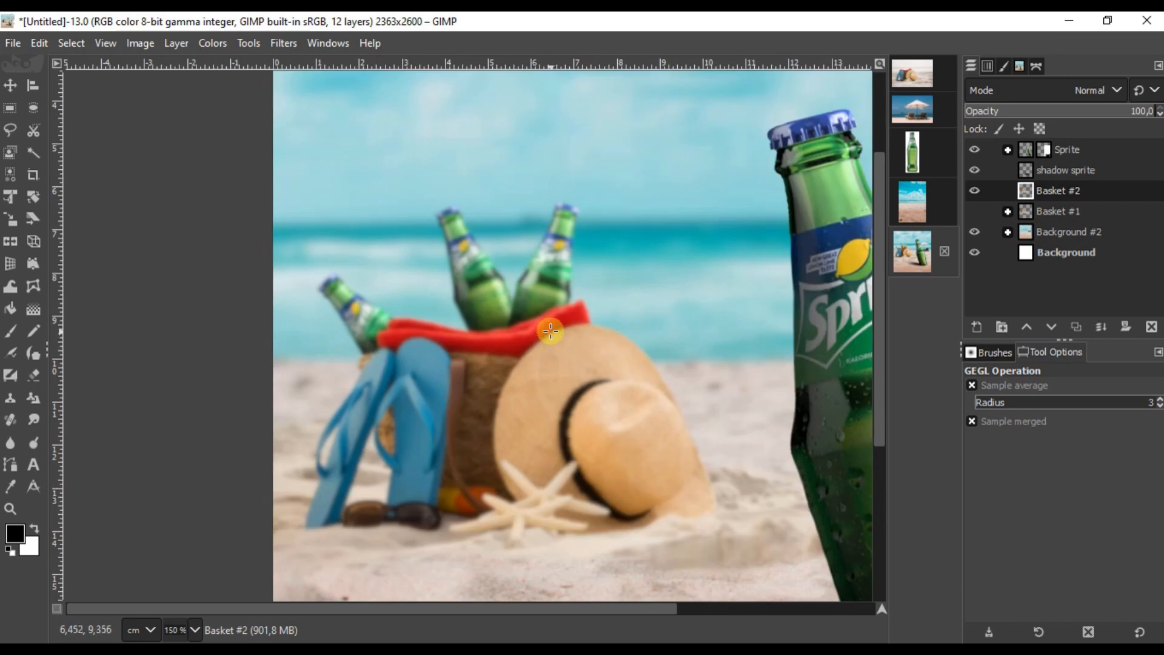
scroll(553, 324, "down", 2)
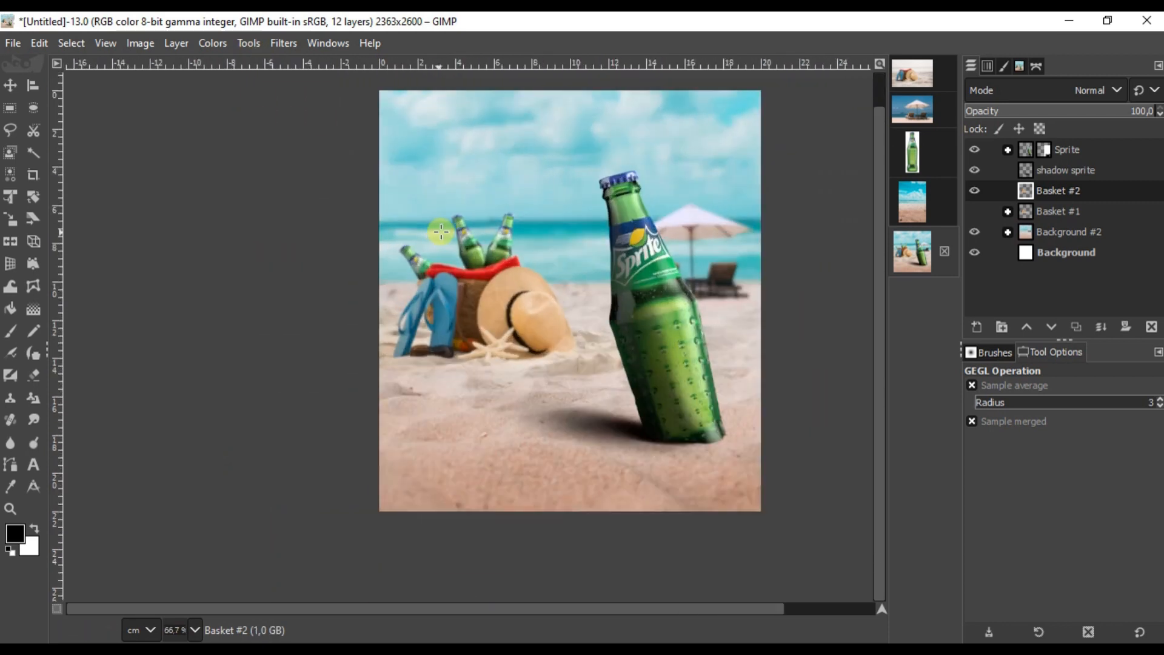
scroll(478, 231, "up", 2)
left_click(11, 85)
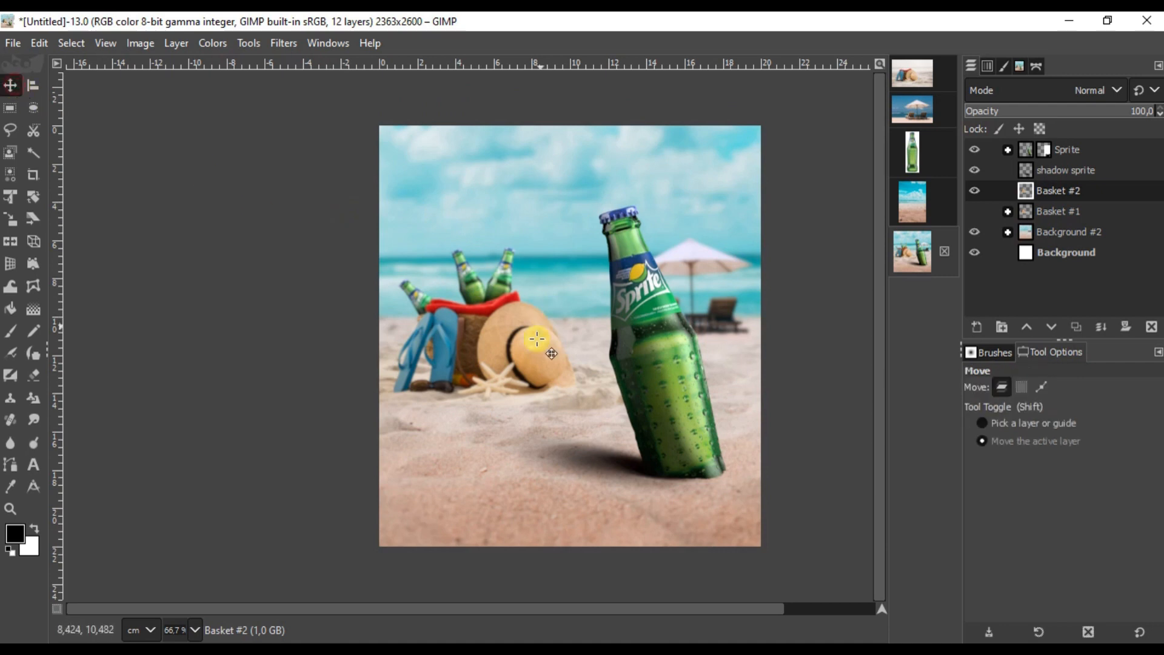
left_click_drag(556, 603, 573, 602)
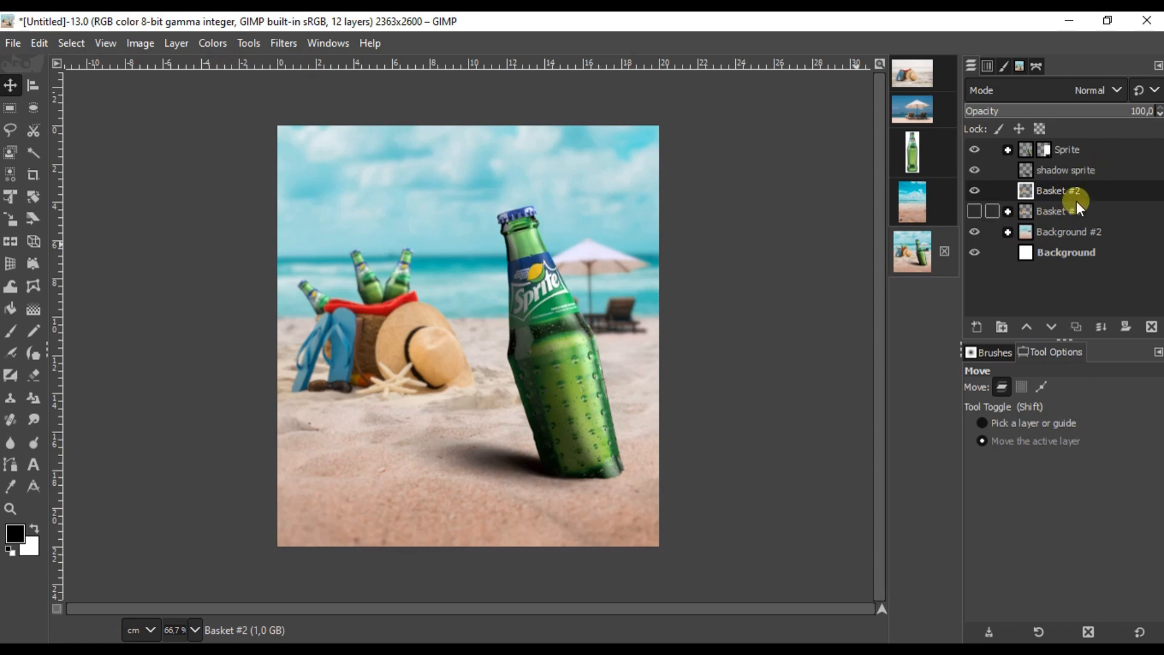
Step: Create a new layer group named Sprite #1 above the Sprite layer
left_click(1114, 149)
left_click(1002, 327)
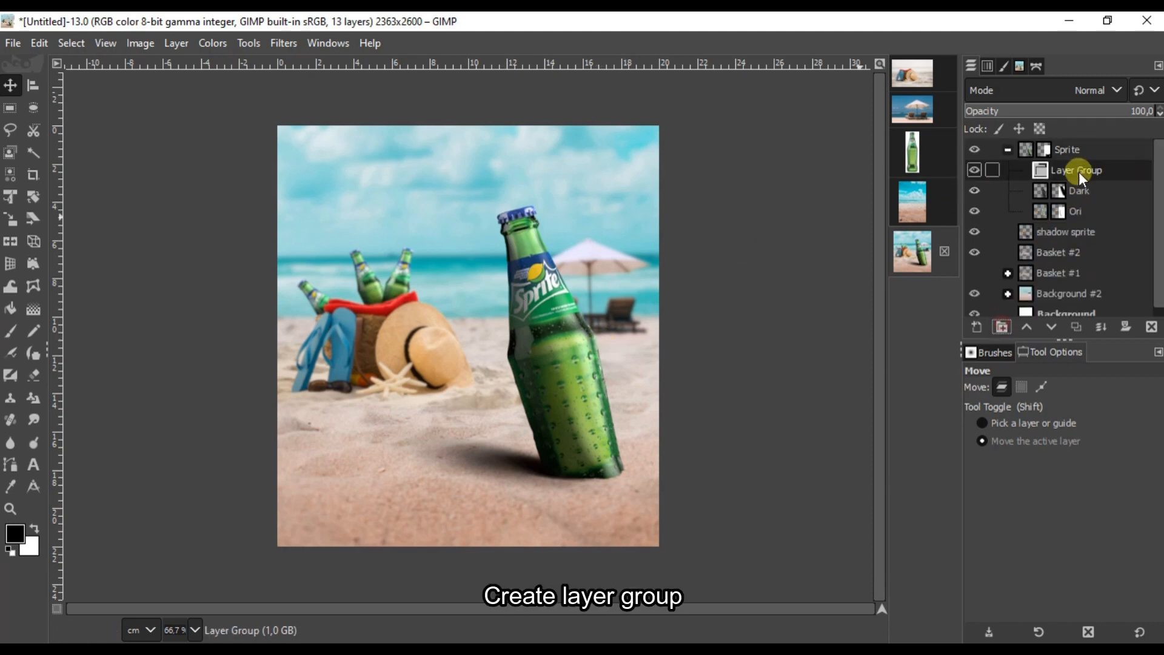
double_click(1074, 151)
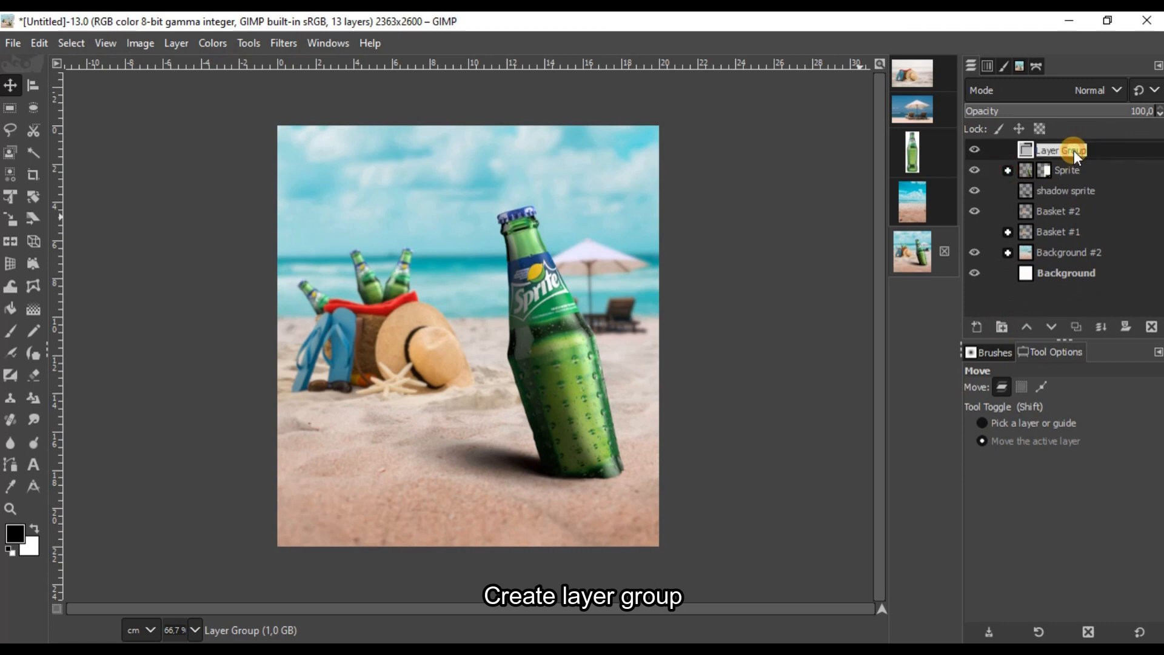
type("Sprite")
key("Return")
Step: Move the Sprite, shadow and basket layers into the Sprite #1 group and collapse it
left_click_drag(1082, 172, 1096, 151)
left_click_drag(1099, 192, 1112, 219)
left_click_drag(1114, 252, 1081, 153)
left_click(1008, 149)
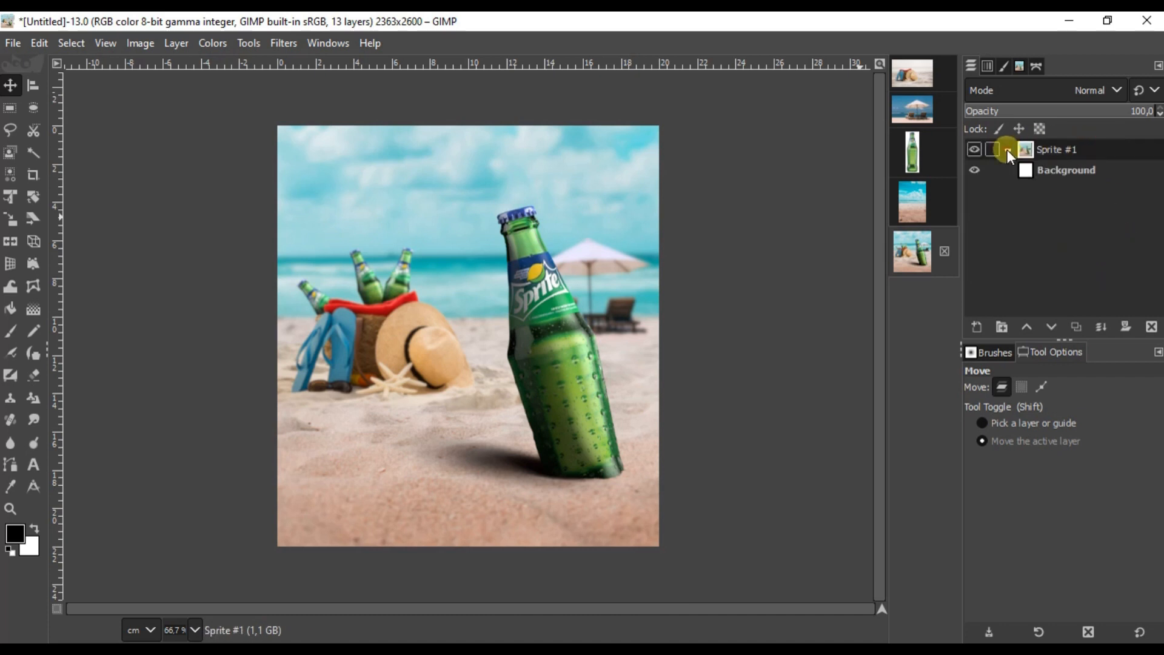
Step: Duplicate Sprite #1, hide the original, merge the copy into Sprite #3, and outline a full-image crop
right_click(1060, 148)
left_click(970, 226)
left_click(977, 170)
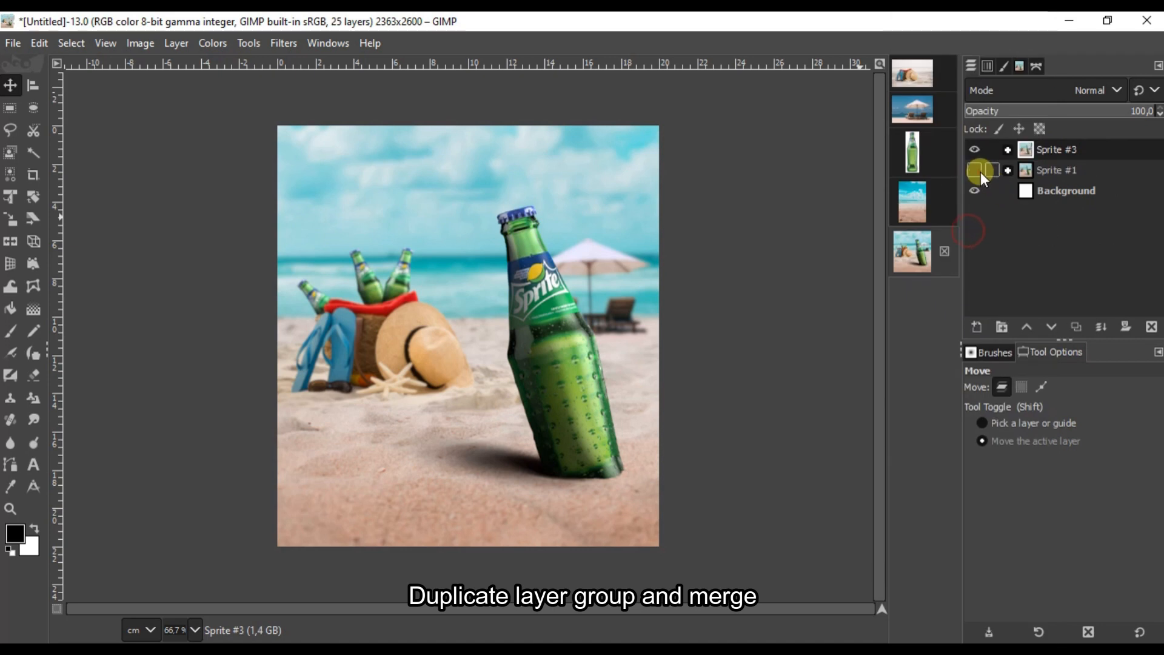
right_click(1058, 150)
left_click(953, 263)
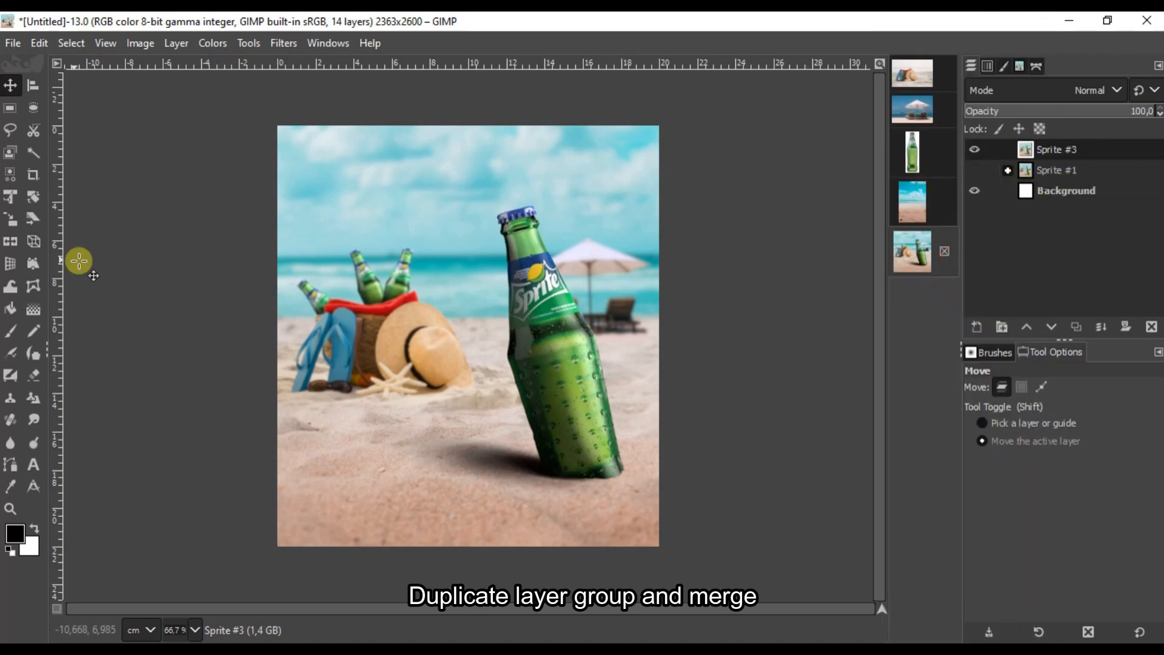
left_click(34, 174)
left_click_drag(242, 94, 726, 584)
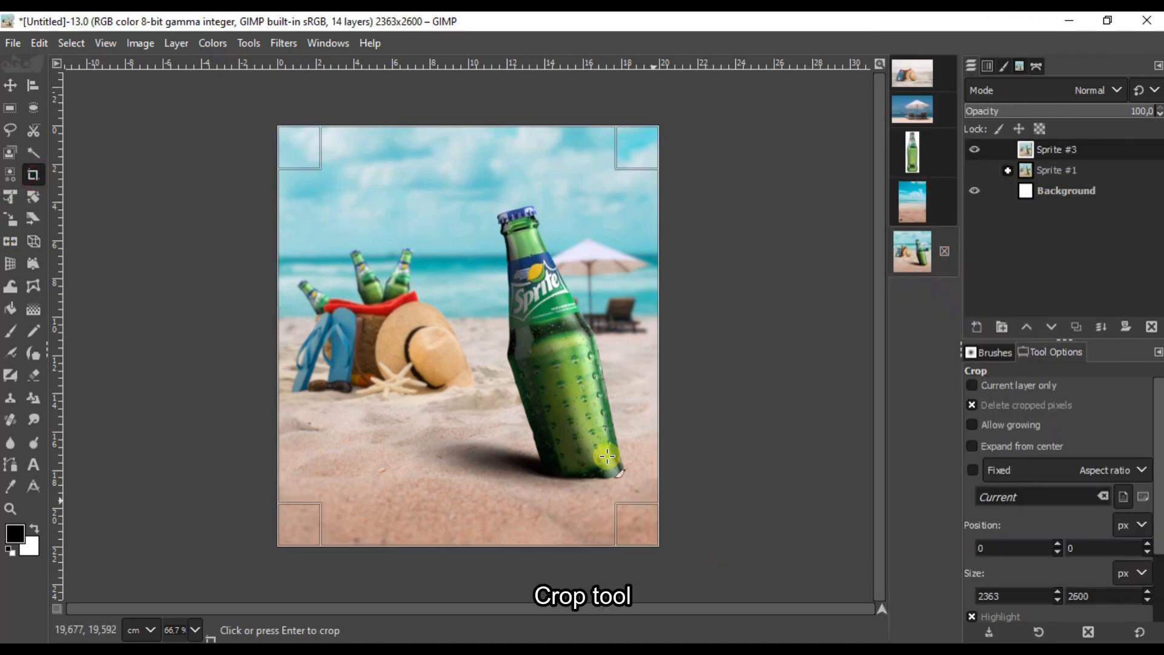
Step: Commit the full-image crop and raise Sprite #3's saturation scale to 1.151
left_click(521, 380)
left_click(11, 85)
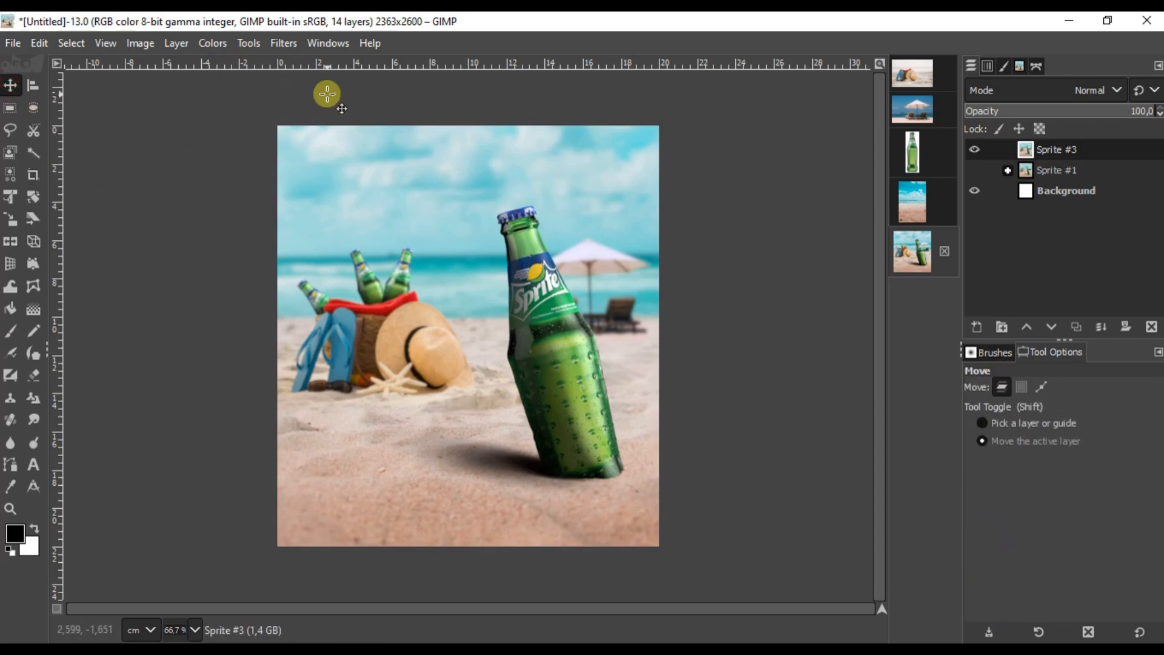
left_click(214, 43)
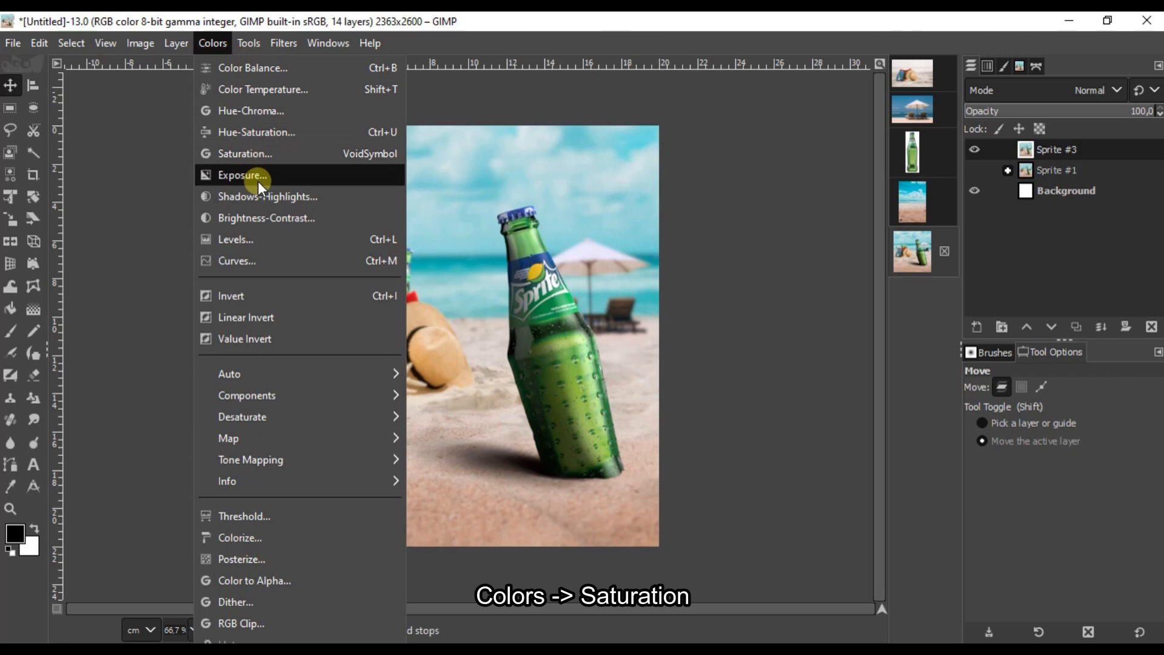
left_click(268, 156)
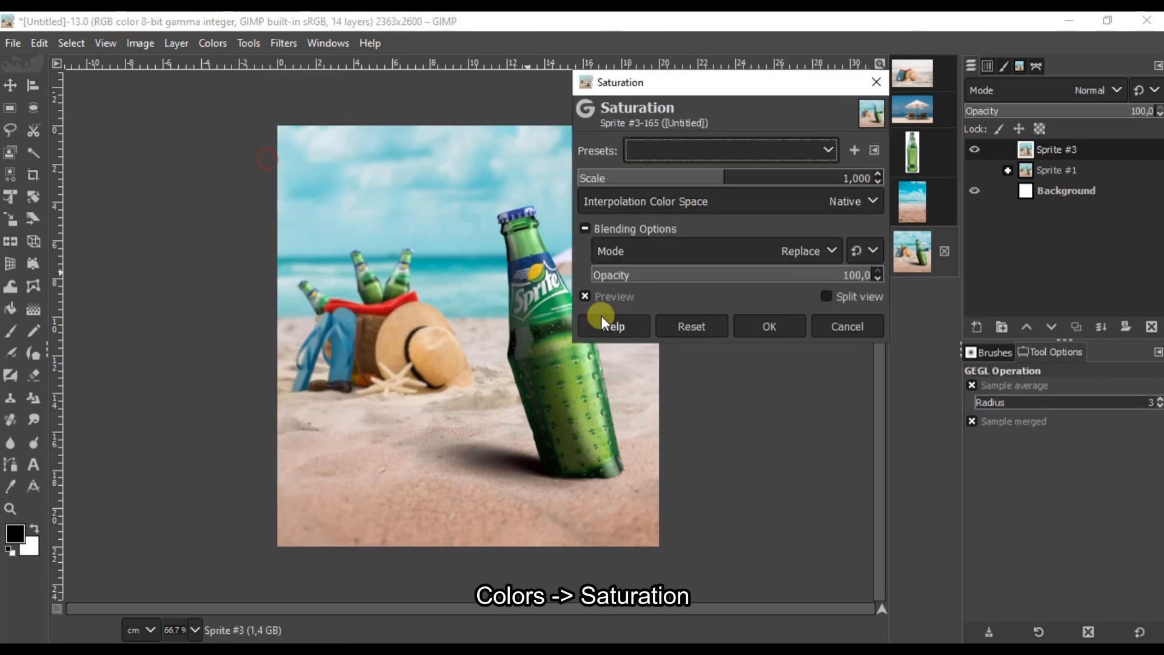
left_click_drag(741, 176, 742, 176)
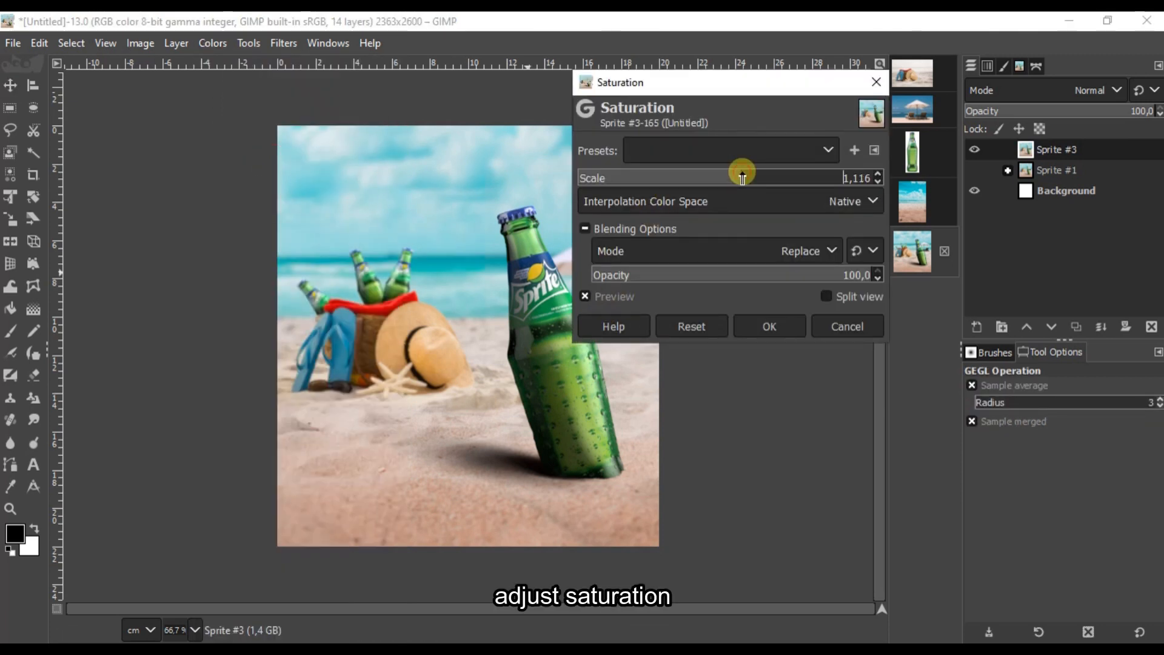
left_click_drag(718, 93, 856, 130)
left_click(1006, 213)
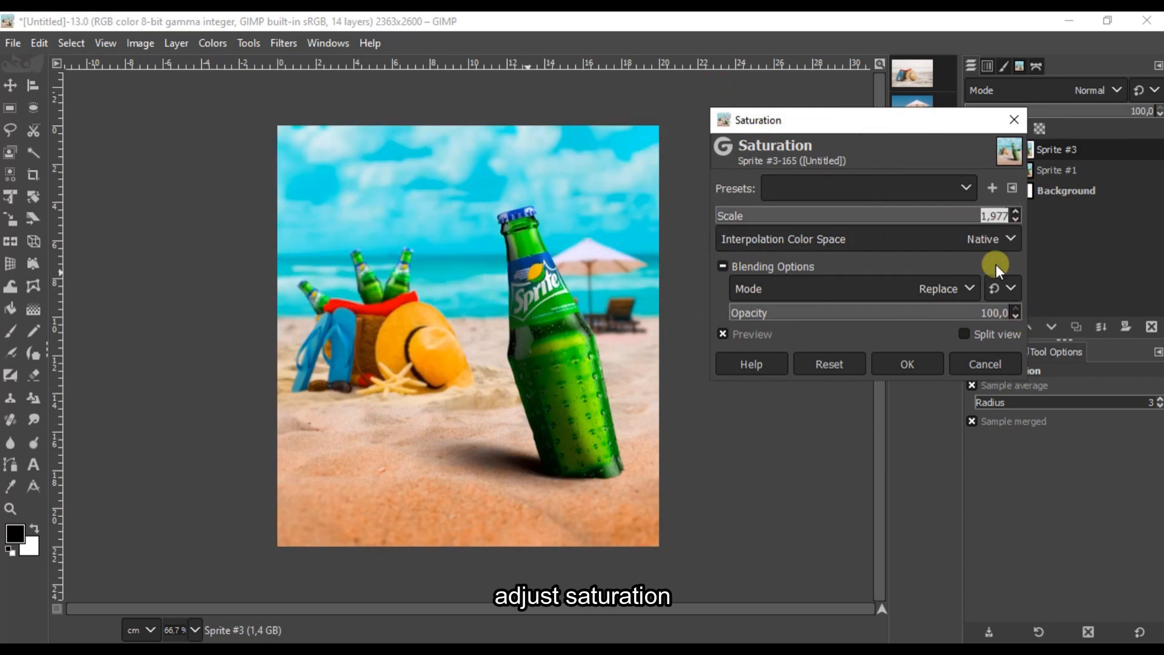
left_click_drag(1016, 208, 885, 215)
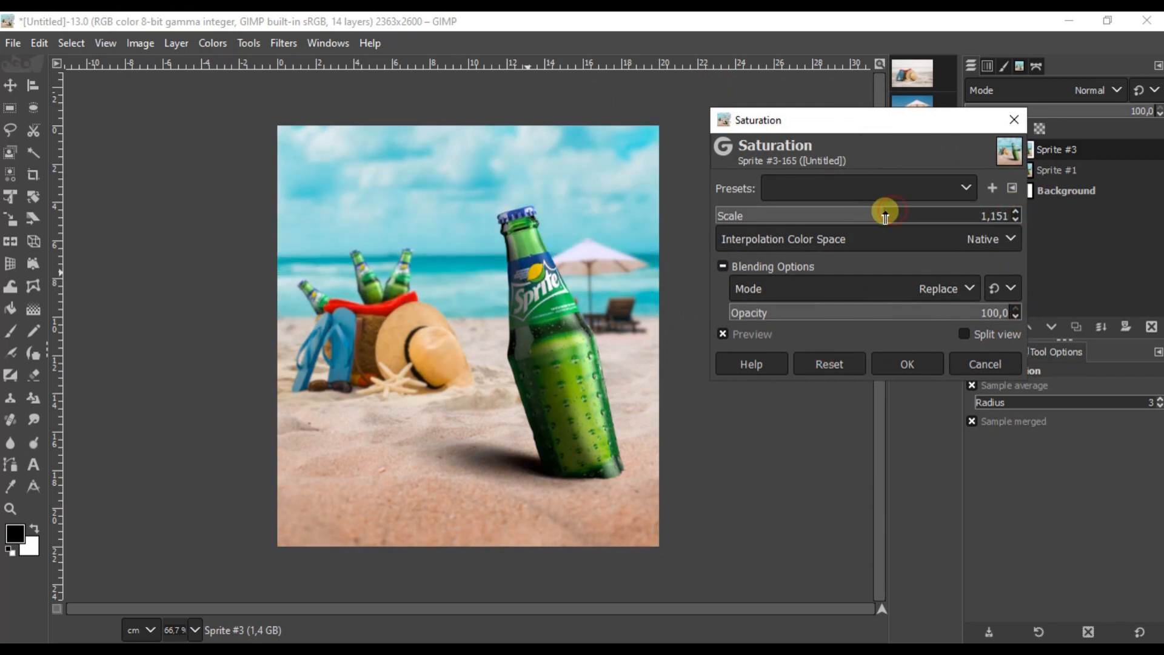
left_click(899, 366)
Step: Glance at the Filters menu and close it without choosing a filter
left_click(284, 43)
key("Escape")
scroll(479, 292, "down", 1)
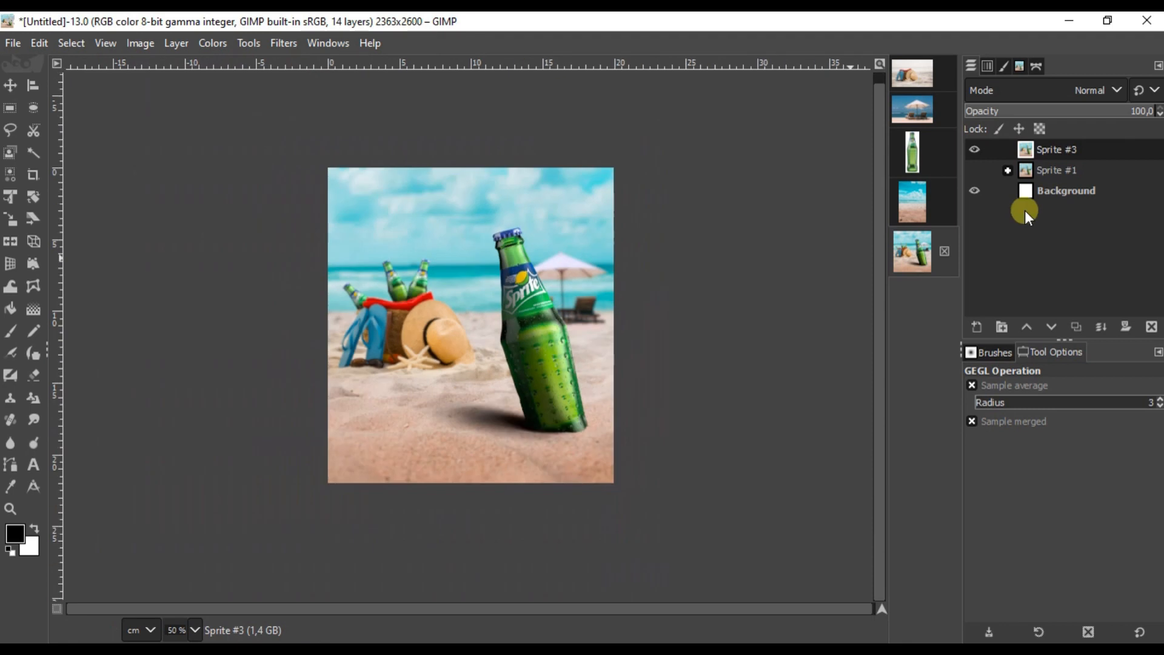
Step: Add a new layer named 'Gradient flare'
left_click(977, 328)
type("Gradient flare")
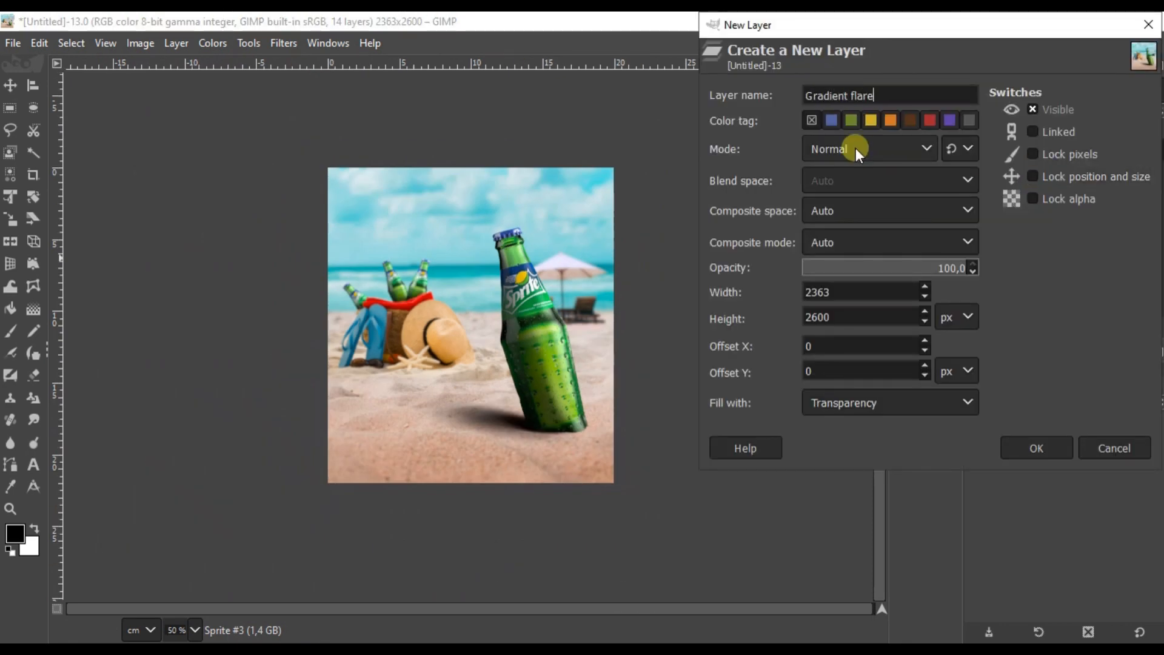
key("Return")
Step: Render a Distant_Sun Gradient Flare onto the Gradient flare layer
left_click(285, 43)
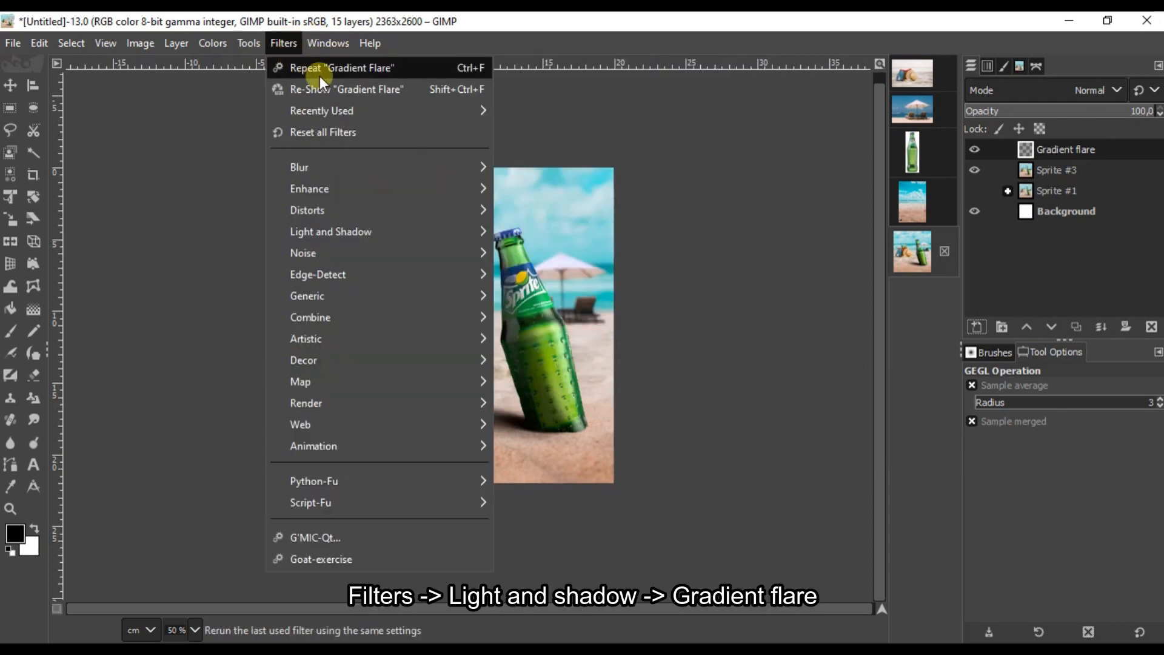
mouse_move(492, 234)
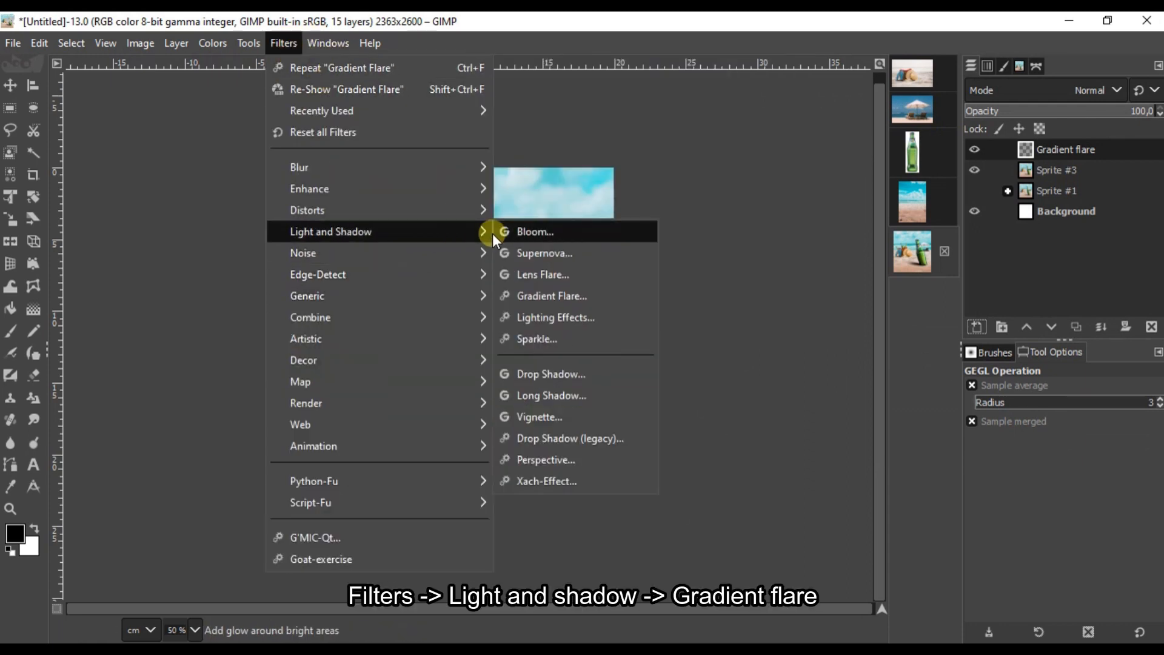
left_click(578, 297)
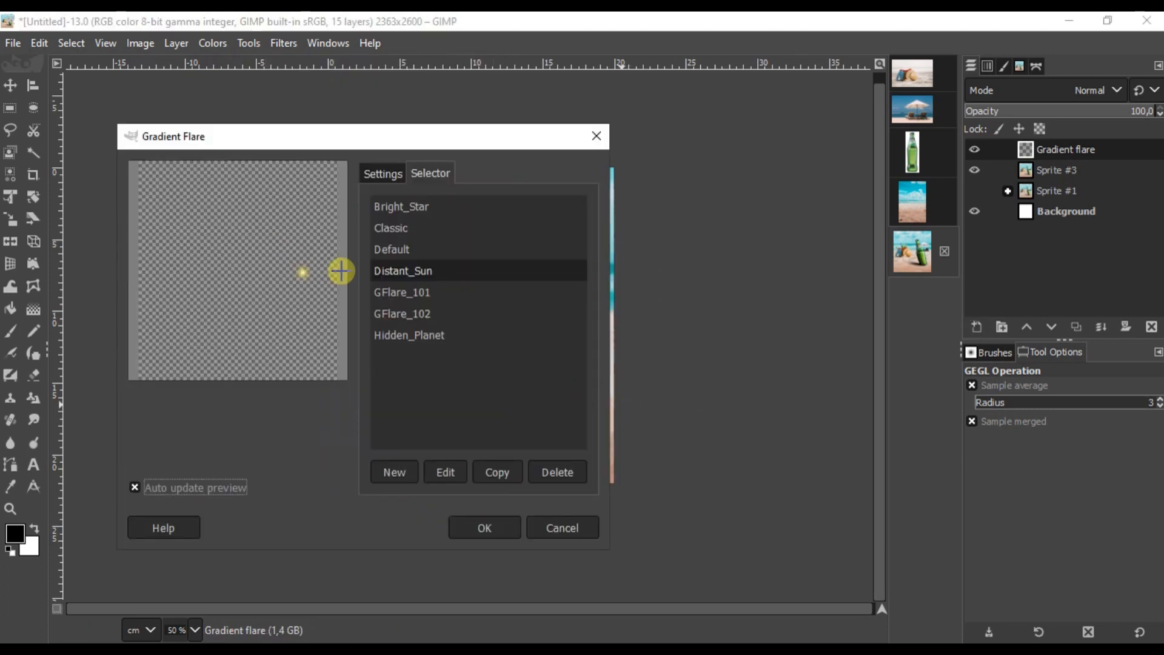
left_click(501, 527)
scroll(567, 321, "up", 5)
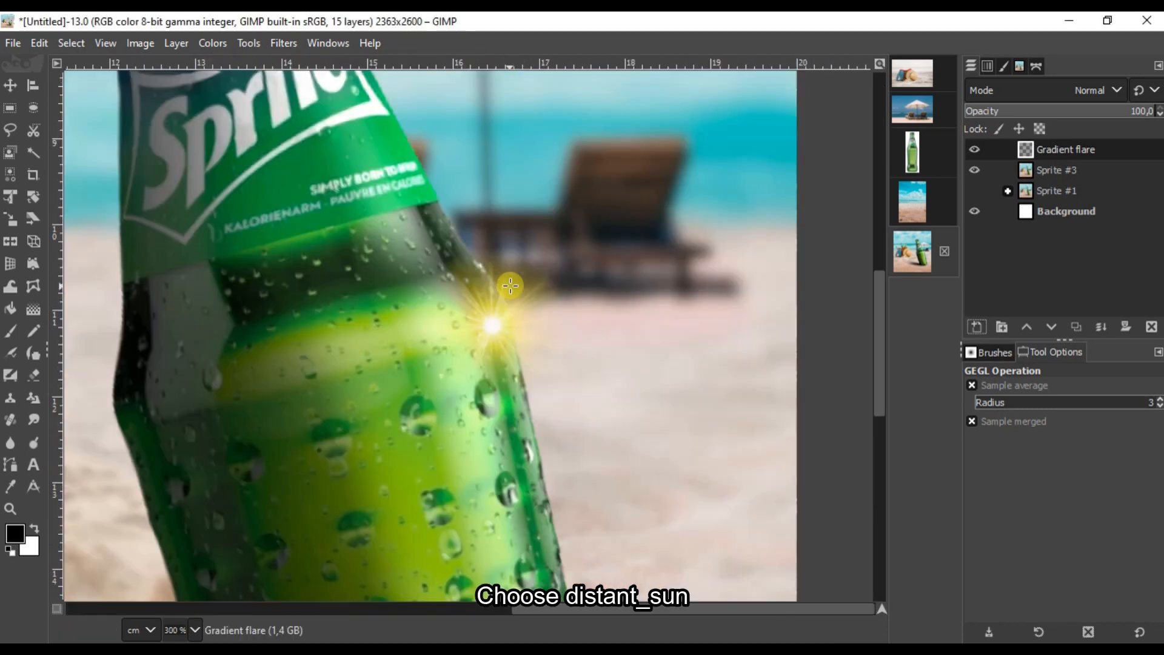
Step: Move the flare sparkle to the bottle's right edge just below the label
left_click(10, 85)
left_click_drag(507, 340, 511, 315)
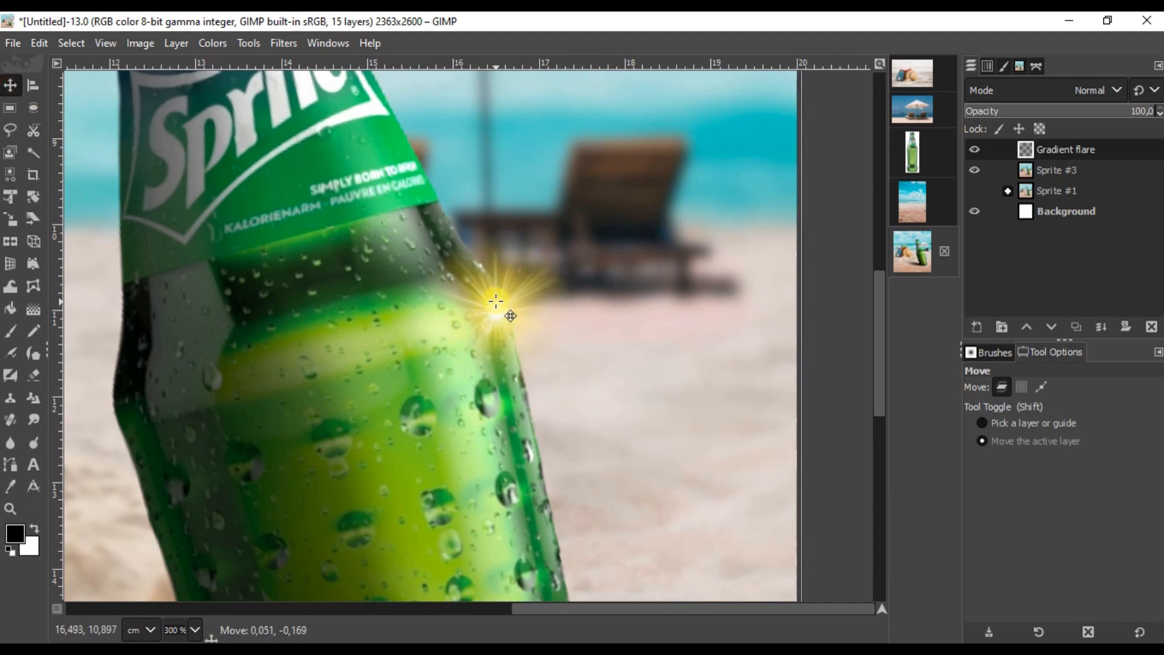
scroll(509, 314, "down", 5)
left_click_drag(496, 309, 403, 117)
scroll(431, 200, "up", 2)
left_click_drag(403, 200, 449, 360)
scroll(500, 386, "up", 5)
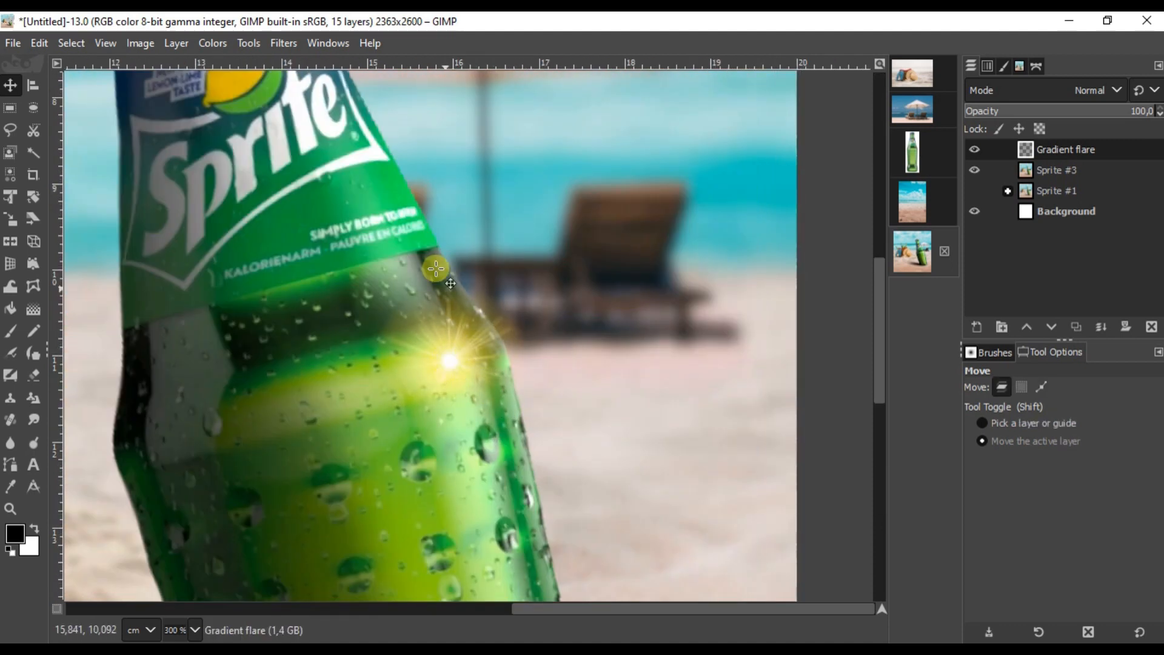
Step: Lower the Gradient flare layer's saturation scale to about 0.203, whitening the sparkle
left_click(212, 43)
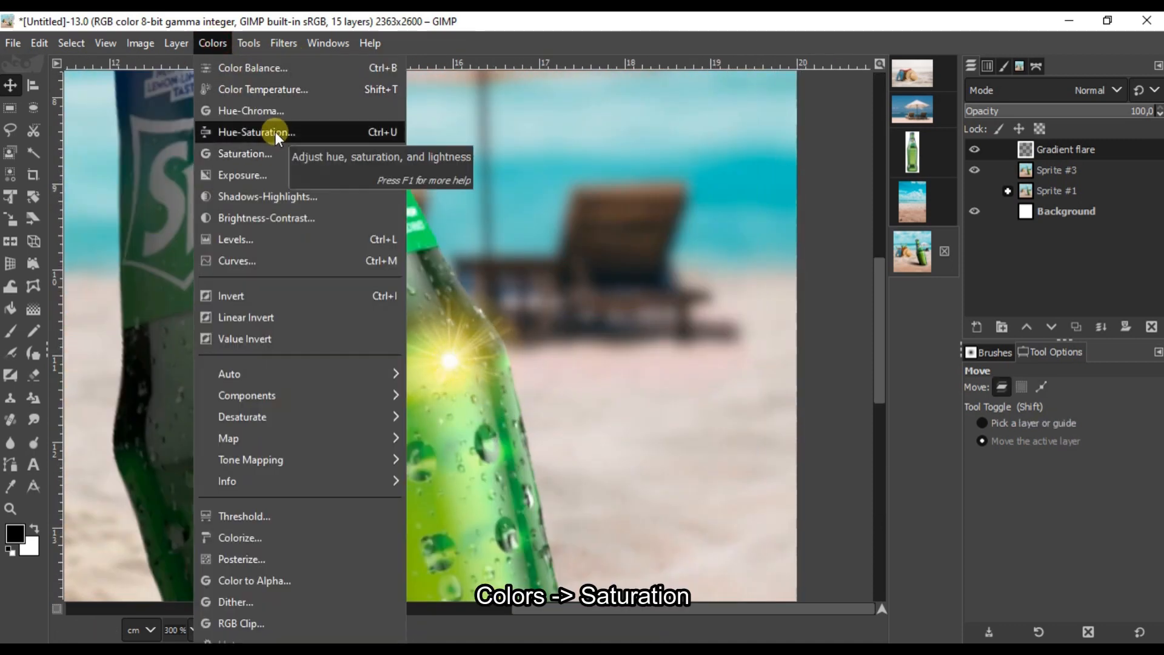
left_click(275, 156)
left_click(772, 215)
mouse_move(772, 216)
left_mouse_down()
mouse_move(736, 218)
mouse_move(758, 225)
left_mouse_up()
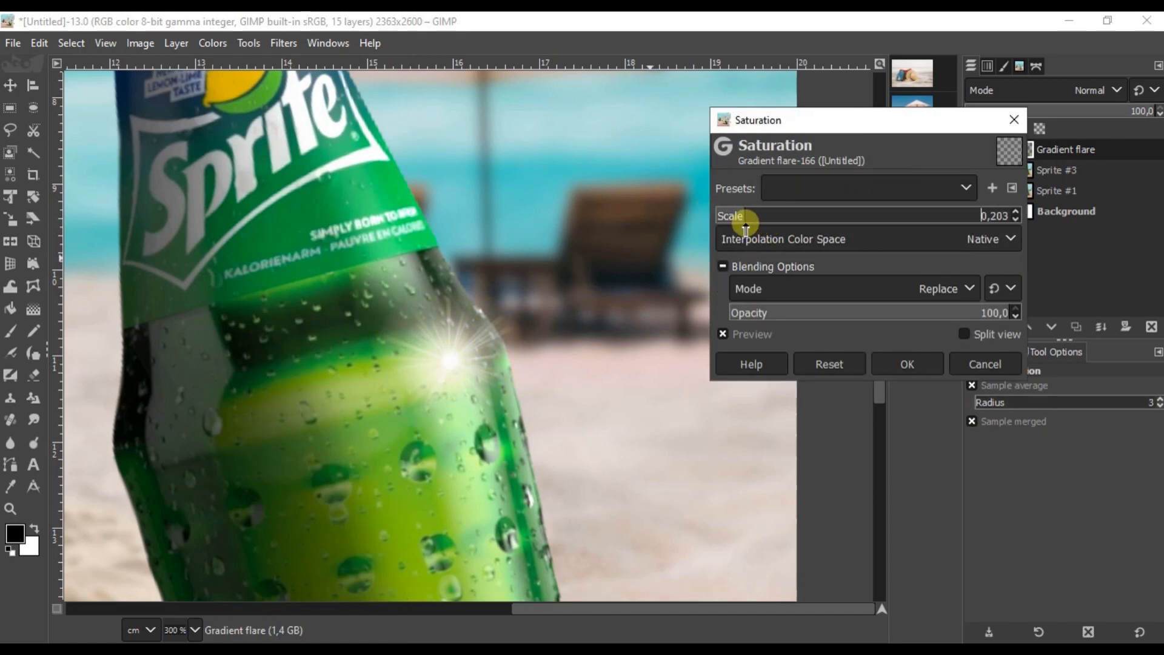
left_click(903, 364)
scroll(475, 289, "down", 3)
scroll(613, 281, "down", 1)
scroll(522, 299, "up", 2)
scroll(521, 299, "down", 2)
left_click(10, 85)
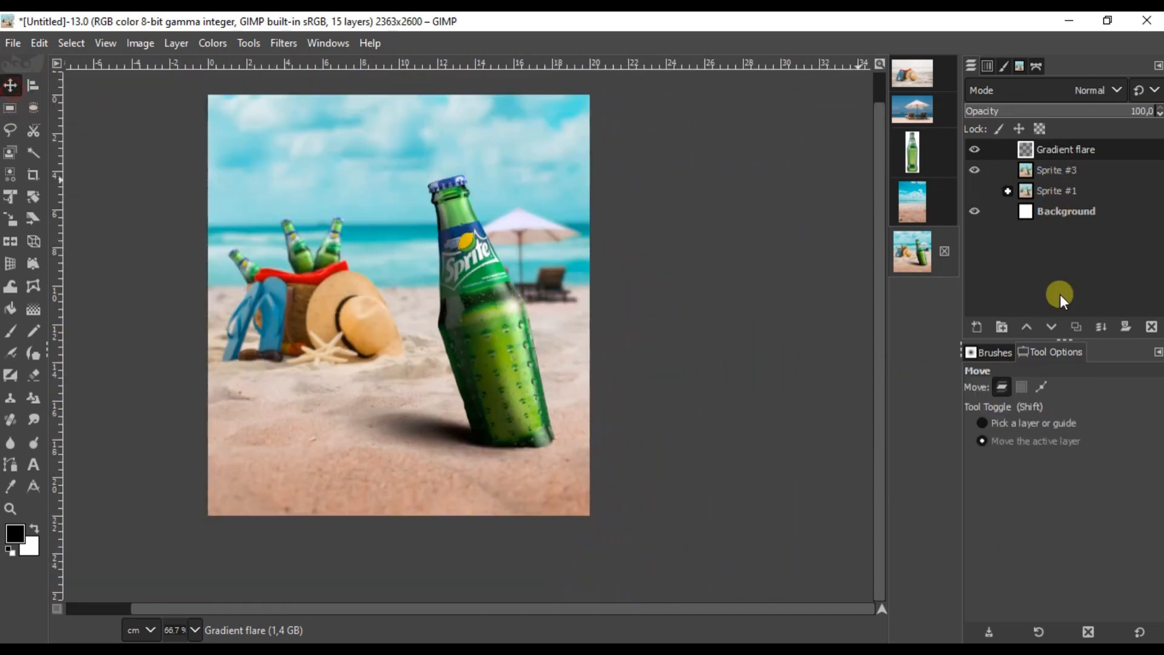
Step: Duplicate the Gradient flare layer and move the copy up to the bottle cap
left_click(1076, 327)
scroll(479, 254, "up", 3)
scroll(479, 255, "down", 1)
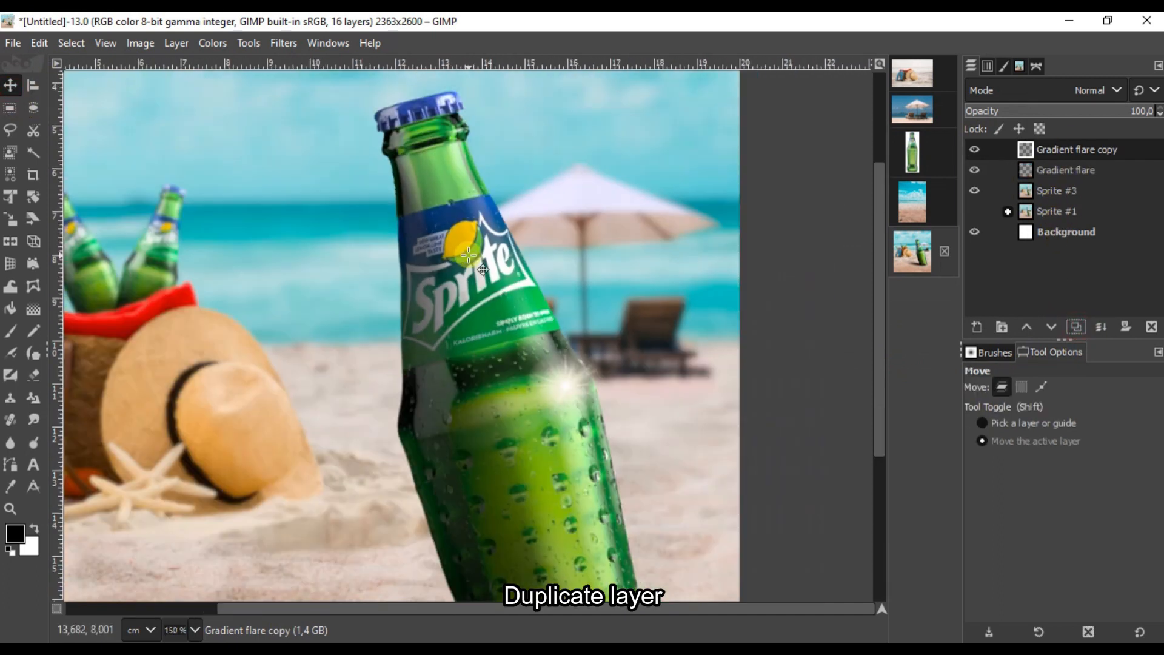
left_click_drag(572, 386, 455, 94)
scroll(509, 191, "down", 2)
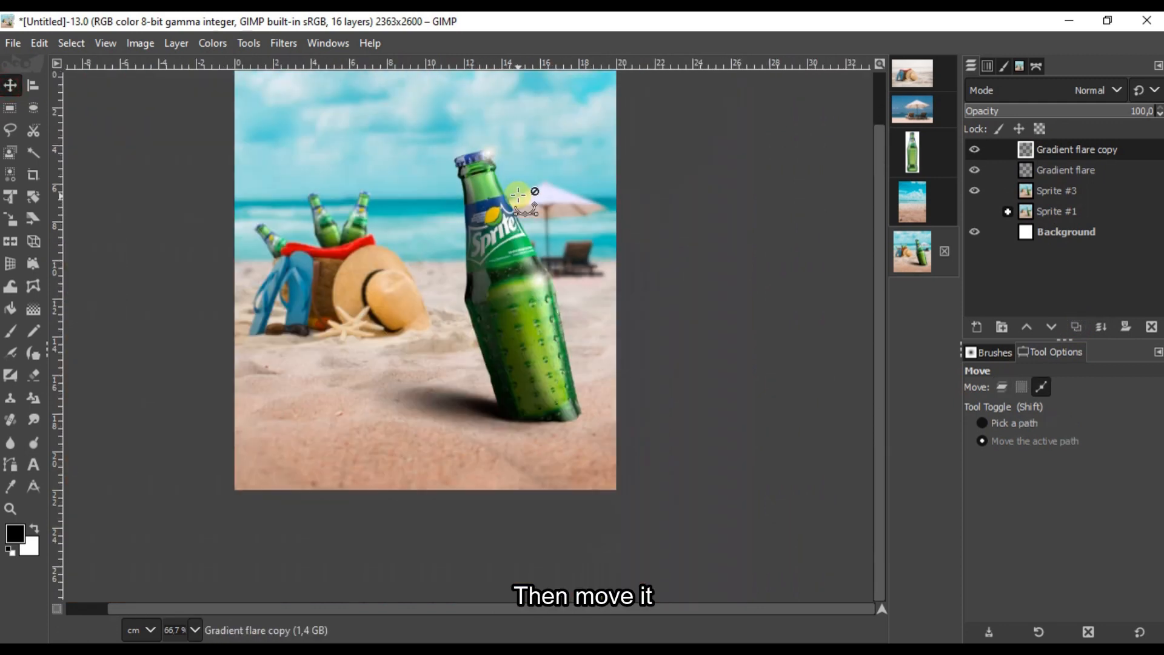
Step: Shrink the flare copy with Unified Transform and position it on the cap
left_click(10, 197)
left_click(546, 350)
left_click_drag(539, 333, 491, 280)
scroll(463, 146, "up", 3)
left_click_drag(425, 161, 544, 161)
left_click_drag(544, 161, 475, 234)
scroll(465, 232, "up", 2)
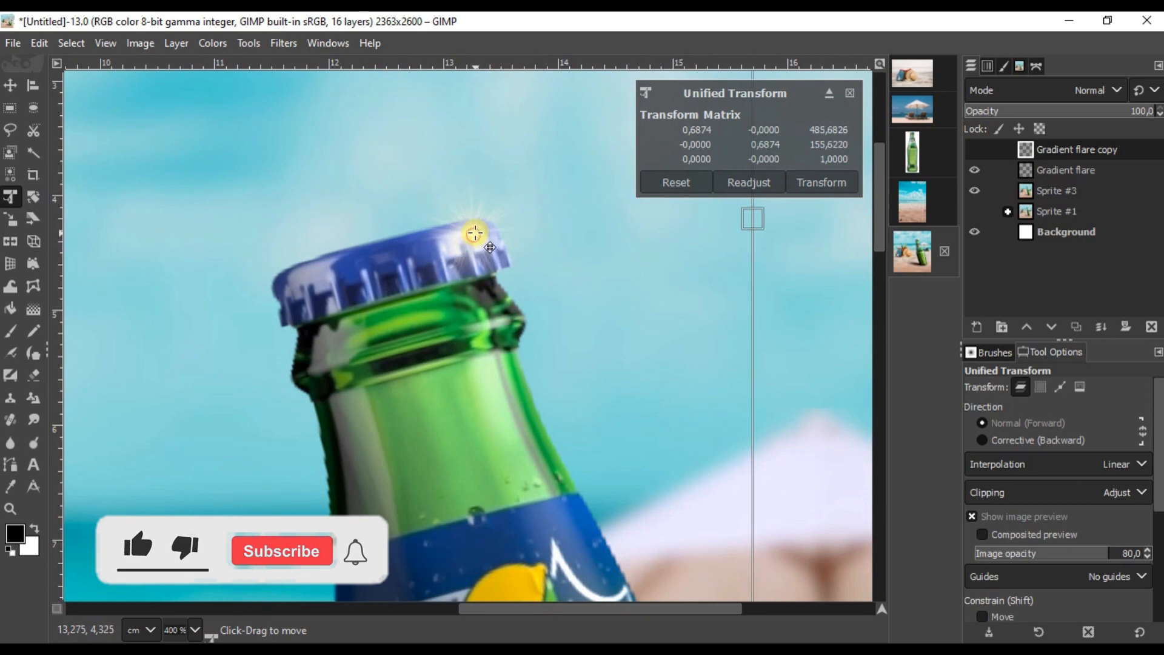
left_click(814, 189)
scroll(609, 234, "down", 5)
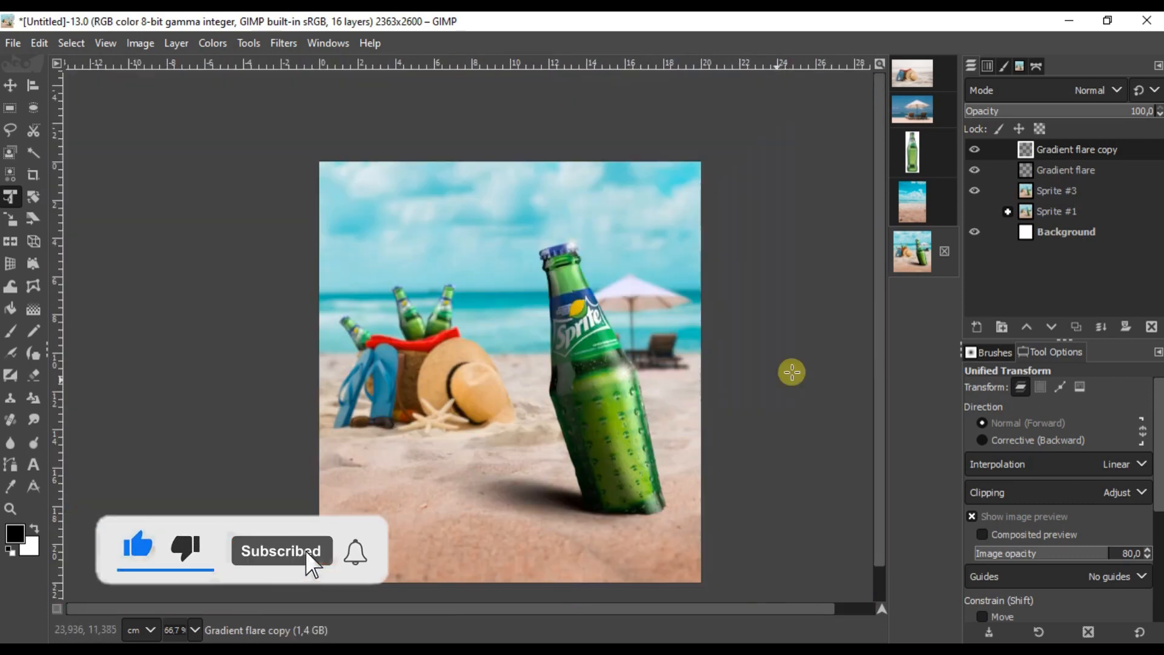
Step: Merge the flare copy down into the Gradient flare layer
left_click(1100, 326)
left_click_drag(627, 609, 650, 609)
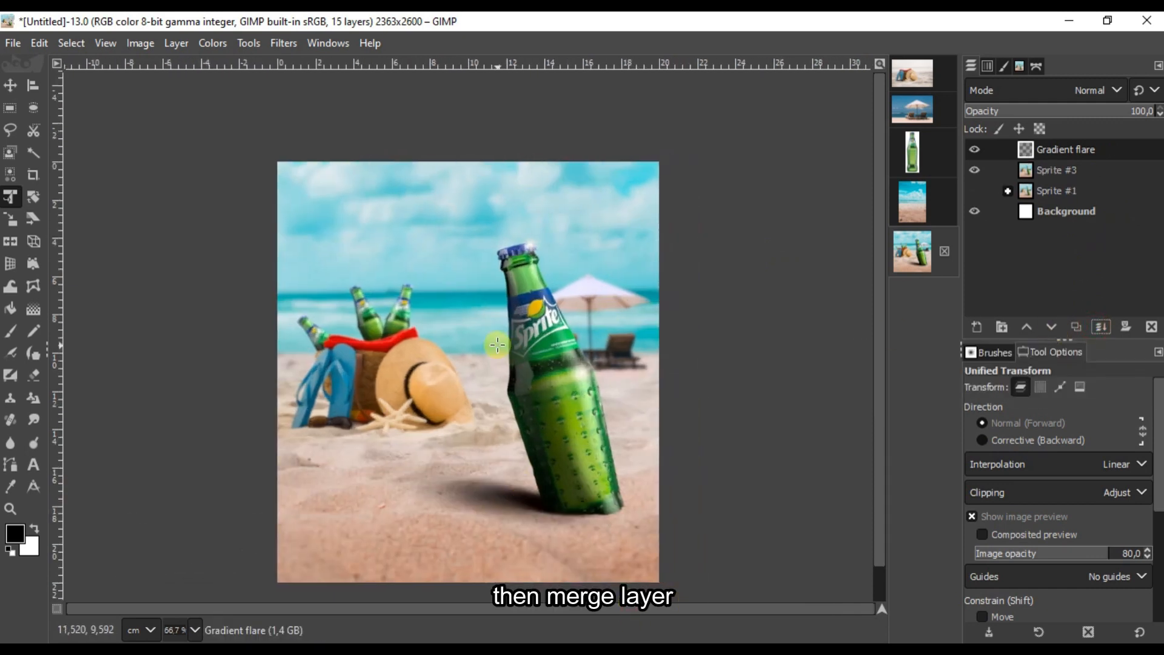
scroll(497, 344, "down", 2)
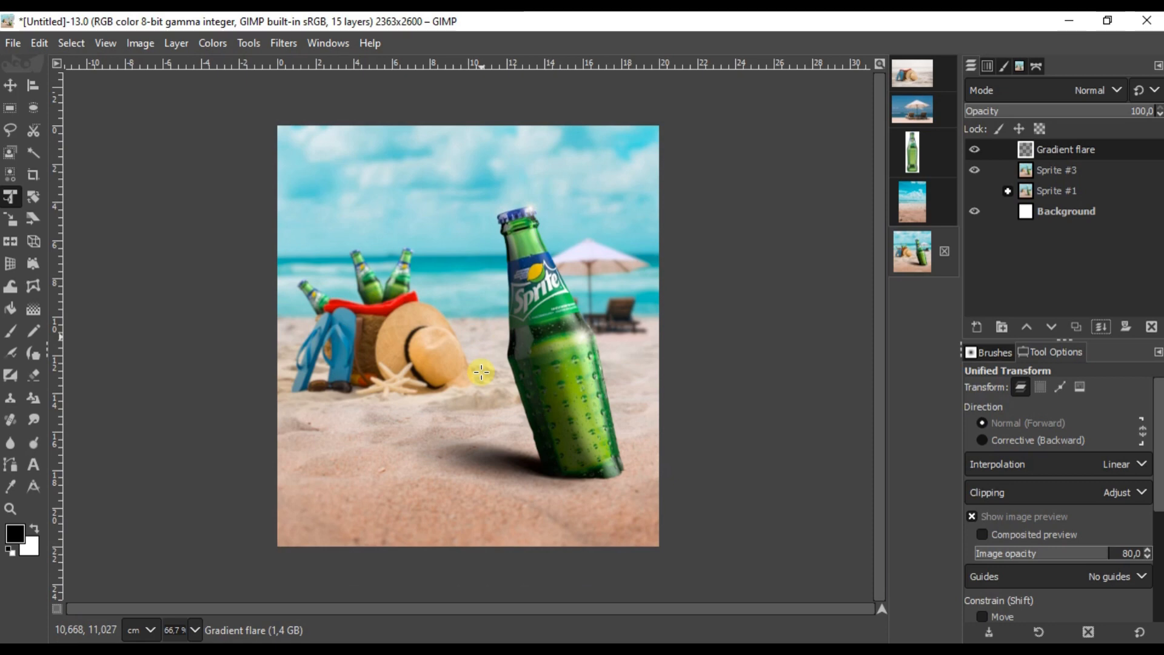